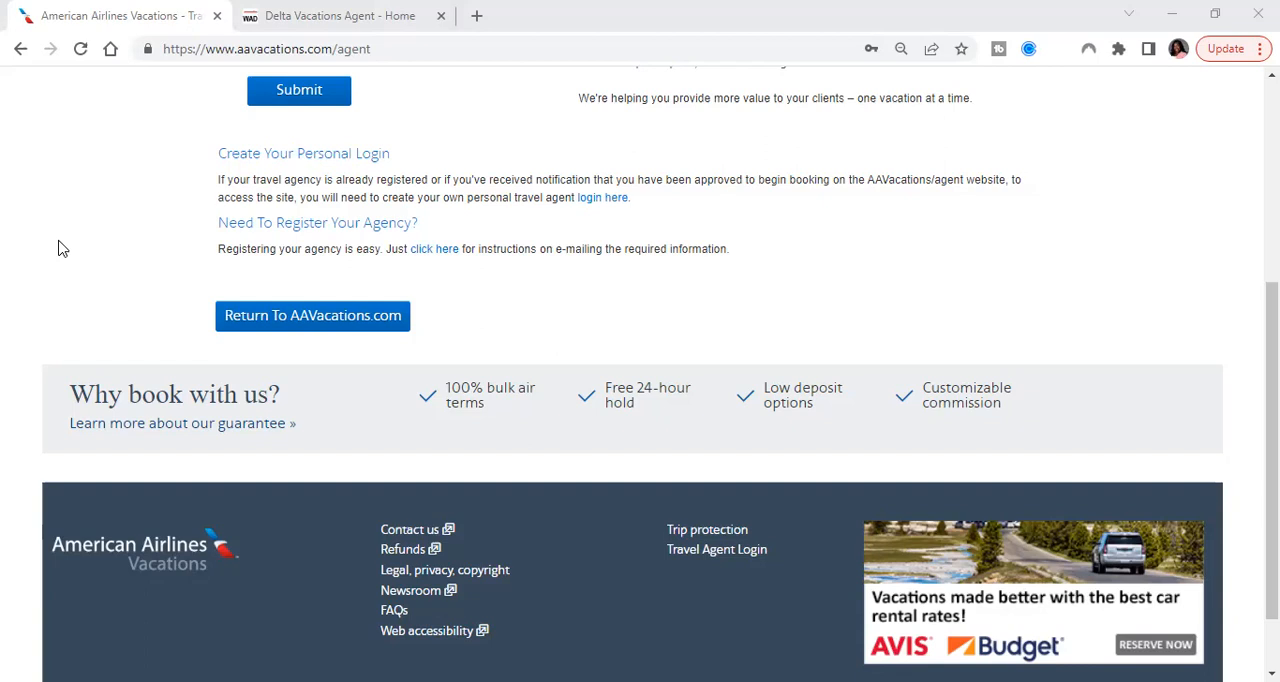
# Enter the American Airlines Vacations site through Travel Agent Login and select Flight, Hotel and Car for the vacation package
pyautogui.click(765, 549)
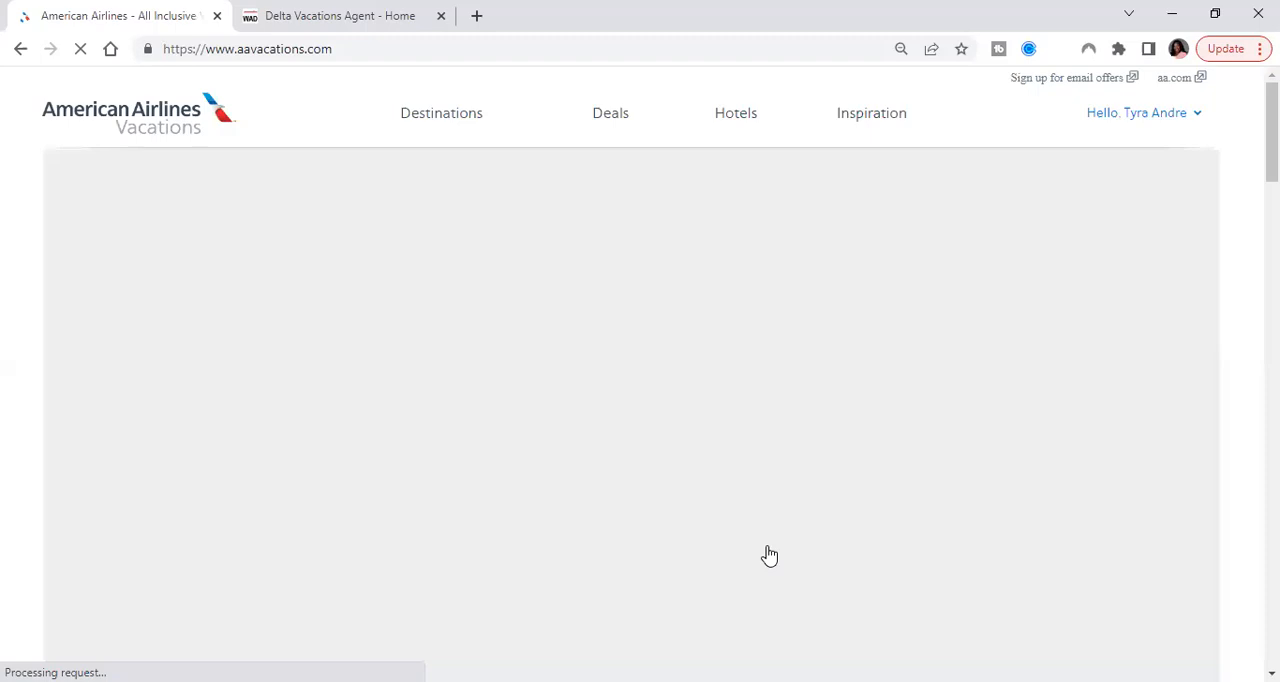
pyautogui.scroll(-3, 769, 556)
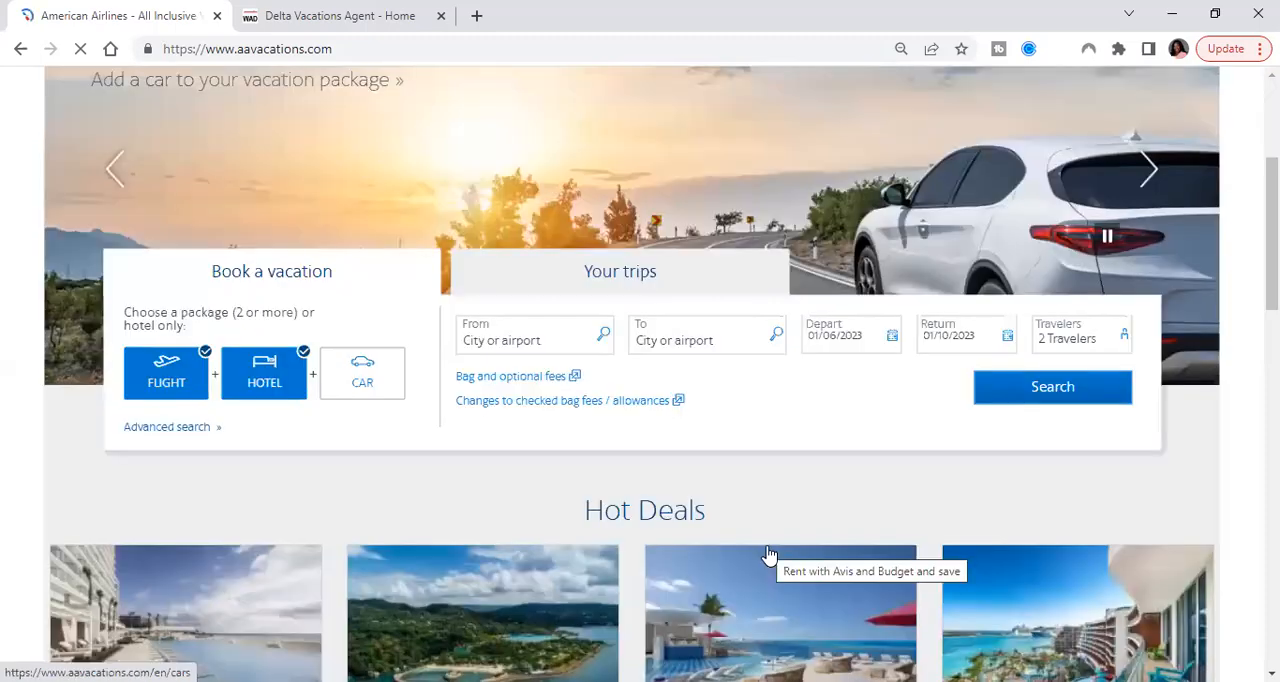
pyautogui.scroll(-1, 769, 556)
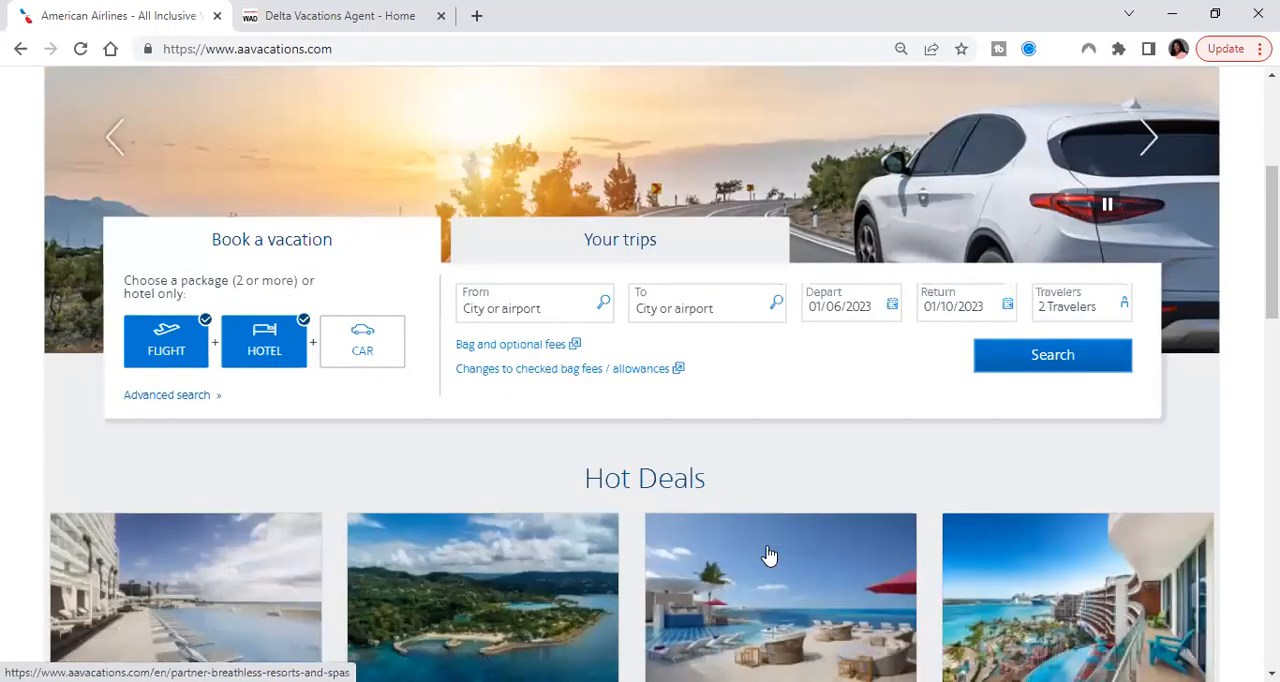
pyautogui.click(176, 355)
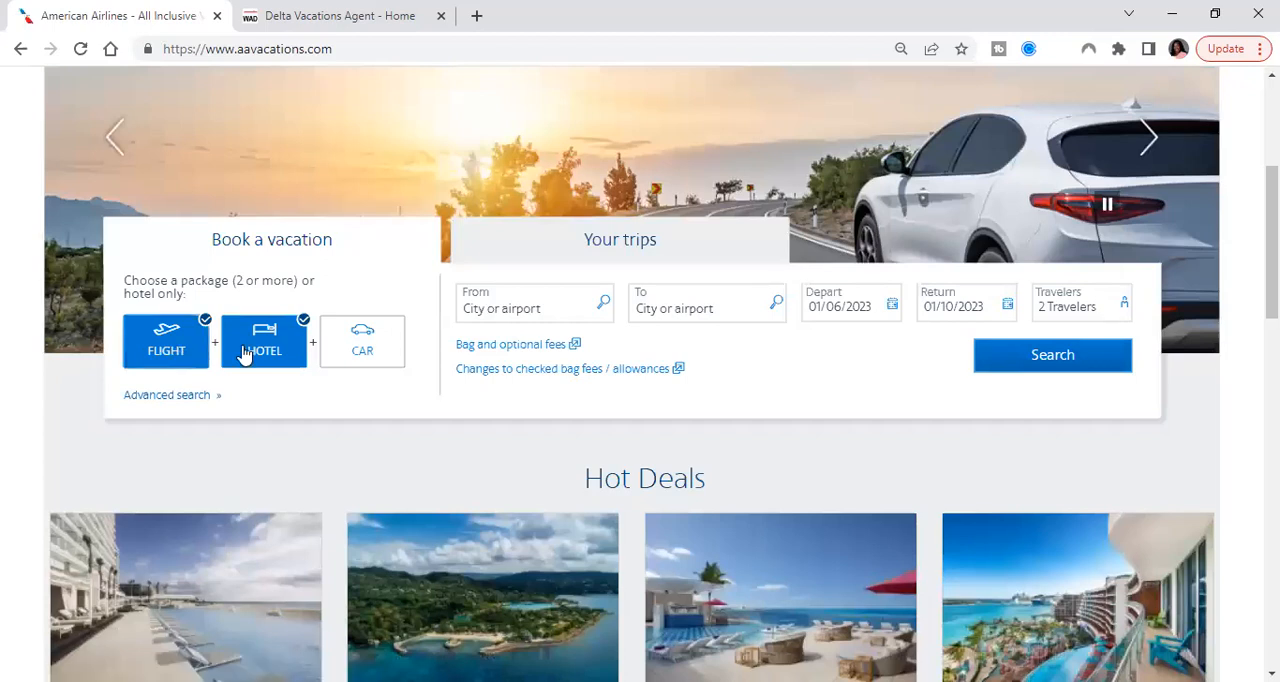
pyautogui.click(362, 347)
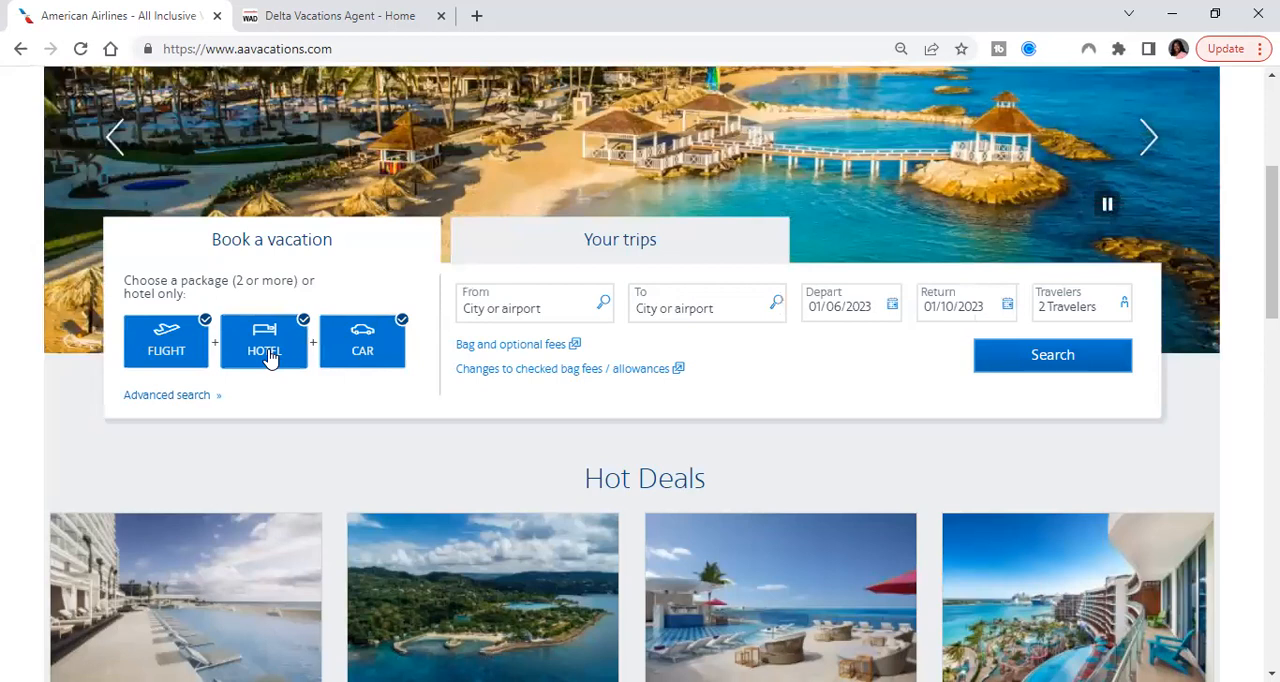
pyautogui.click(280, 352)
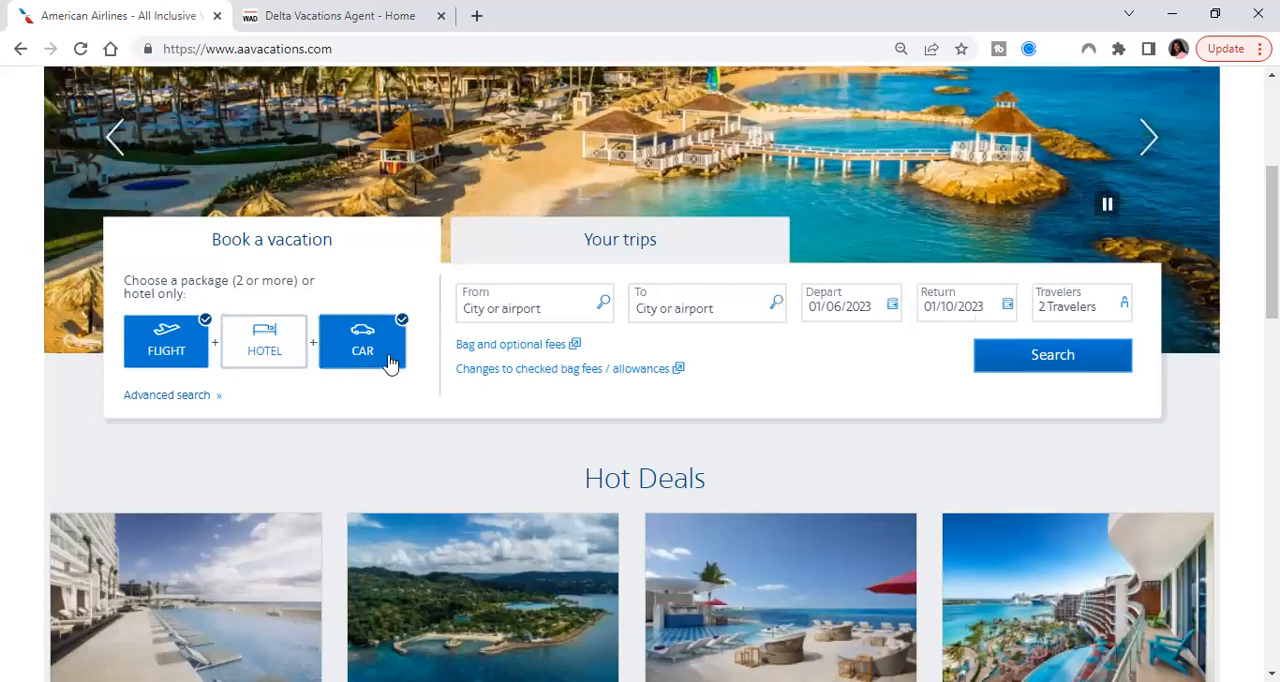
pyautogui.click(272, 345)
# Set the trip's origin to Miami, Florida (MIA) and its destination to Montego Bay, Jamaica (MBJ)
pyautogui.click(517, 308)
pyautogui.write('mia')
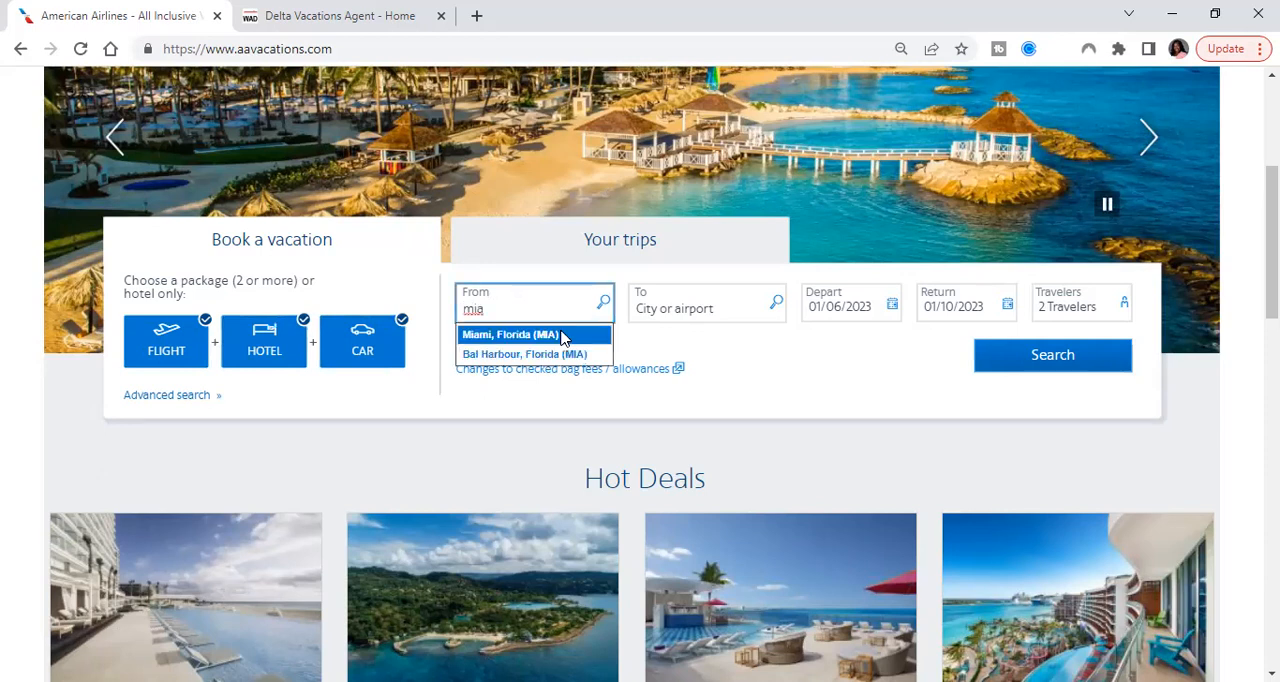
pyautogui.press('Return')
pyautogui.click(676, 313)
pyautogui.write('mbj')
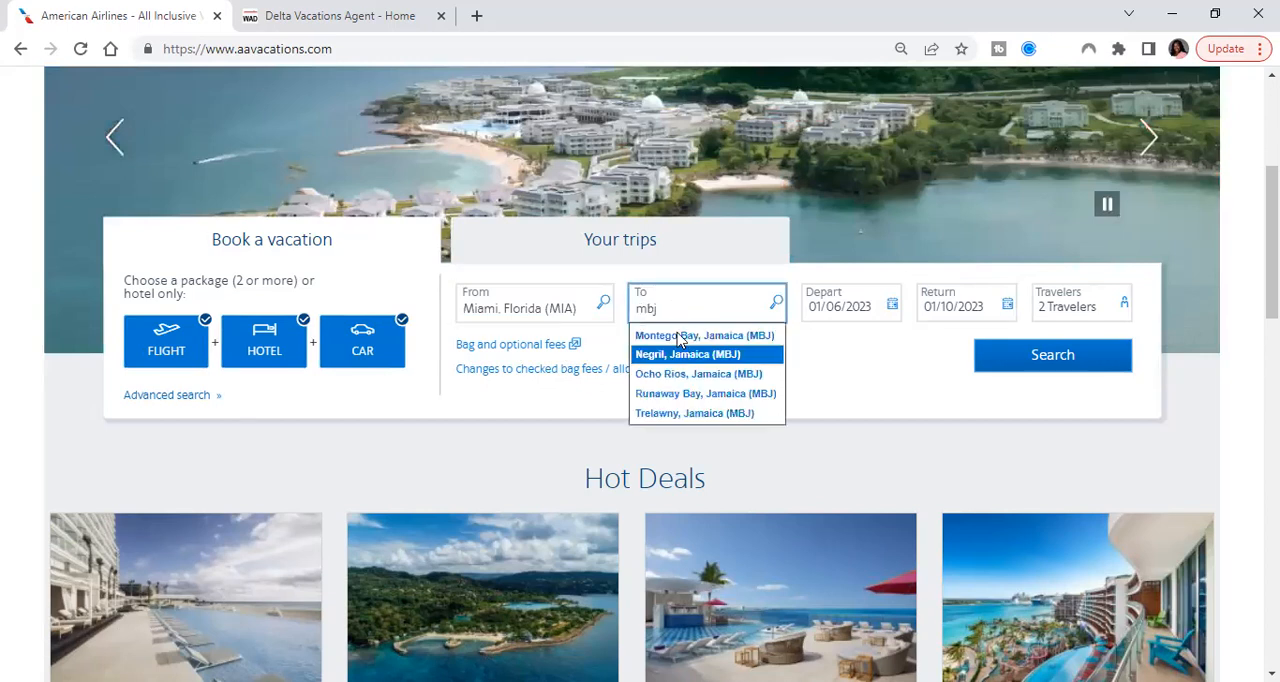
pyautogui.press('Return')
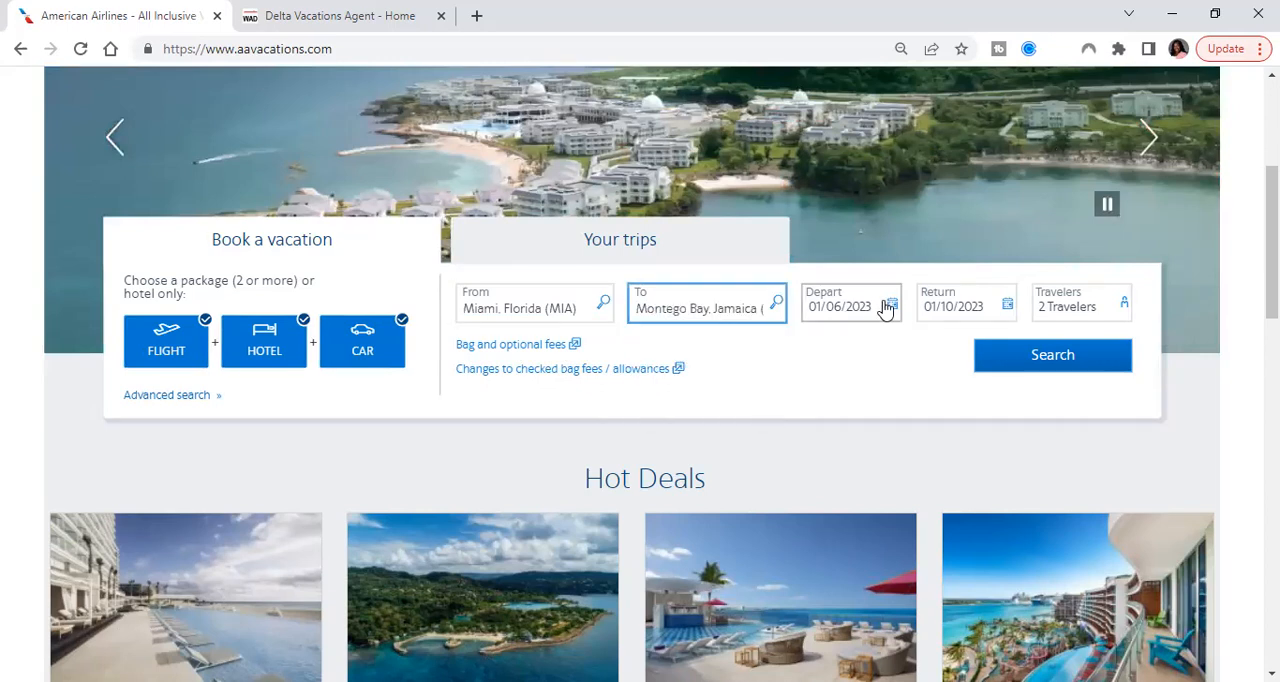
# Set the departure date to 10/05/2023 and the return date to 10/12/2023, and search for the vacation package
pyautogui.click(885, 310)
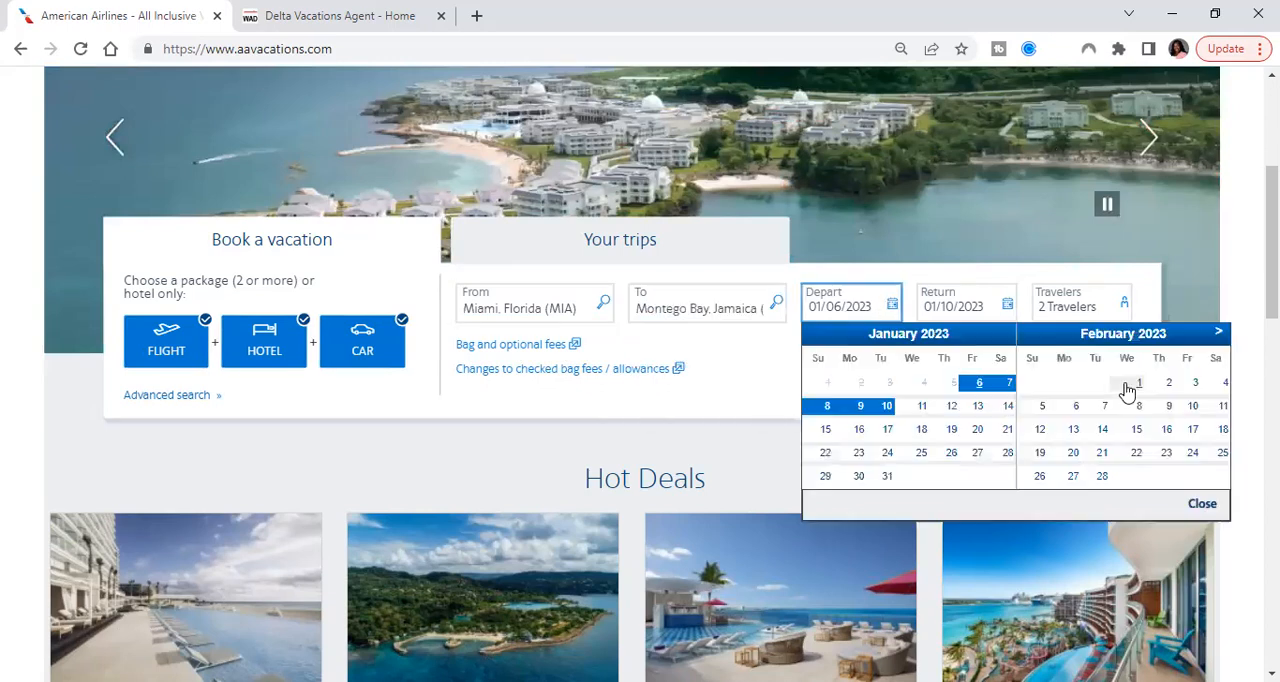
pyautogui.click(1219, 333)
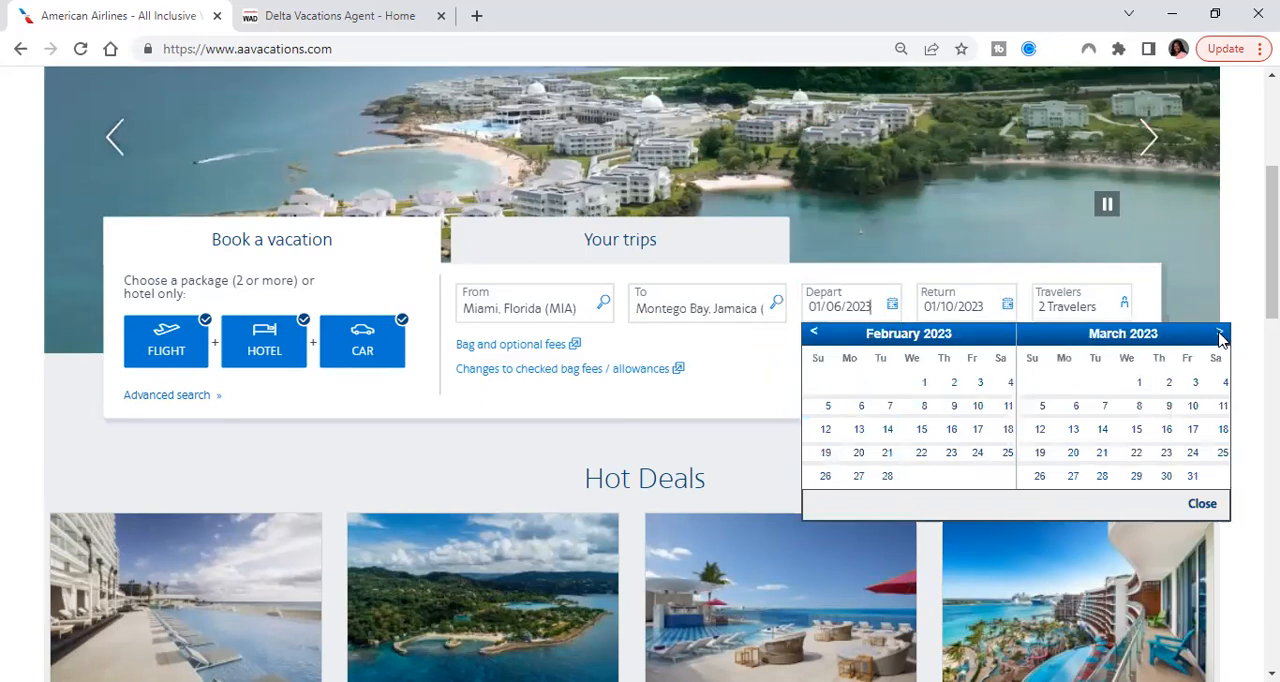
pyautogui.click(1219, 333)
pyautogui.click(1219, 333)
pyautogui.click(1219, 333)
pyautogui.click(1219, 333)
pyautogui.click(1219, 333)
pyautogui.click(1219, 333)
pyautogui.click(1219, 333)
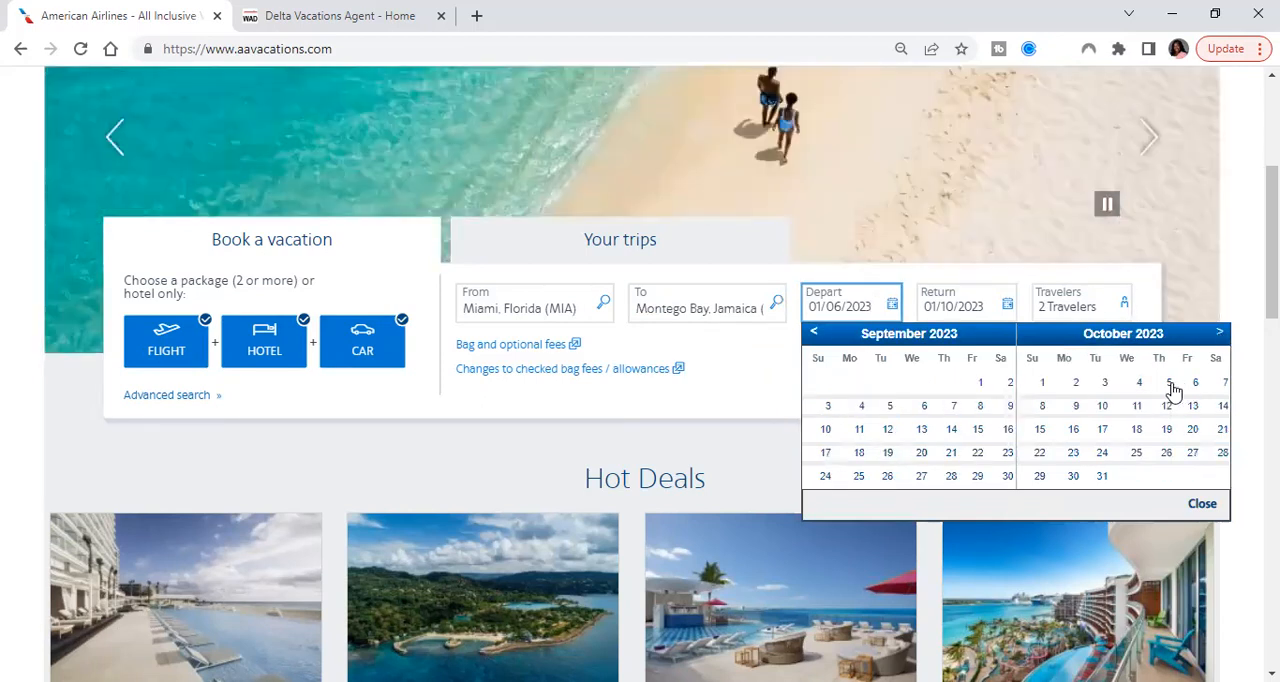
pyautogui.click(1167, 383)
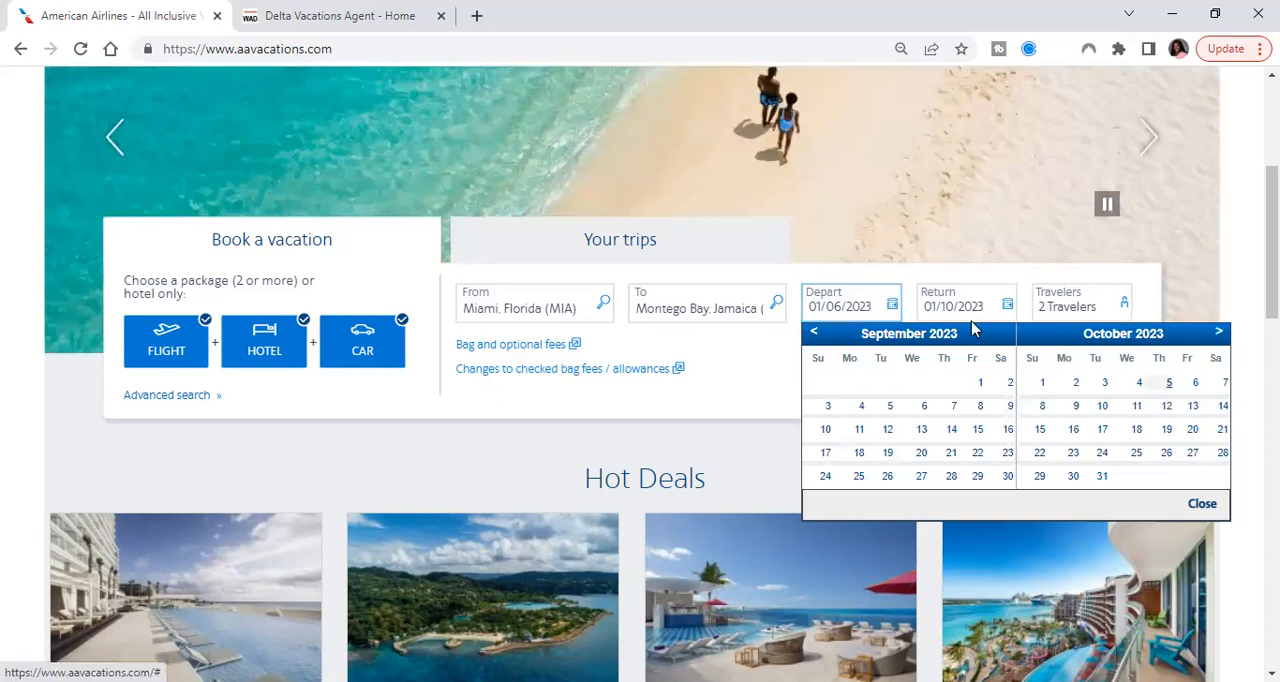
pyautogui.click(944, 315)
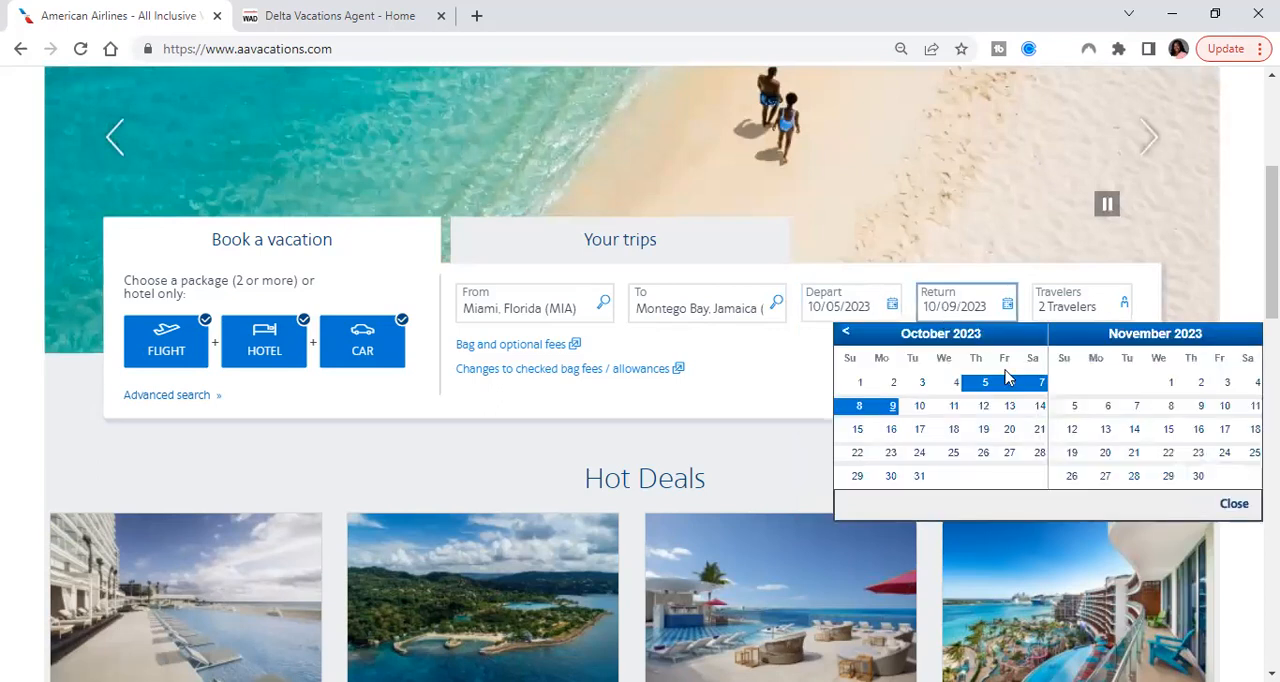
pyautogui.click(983, 410)
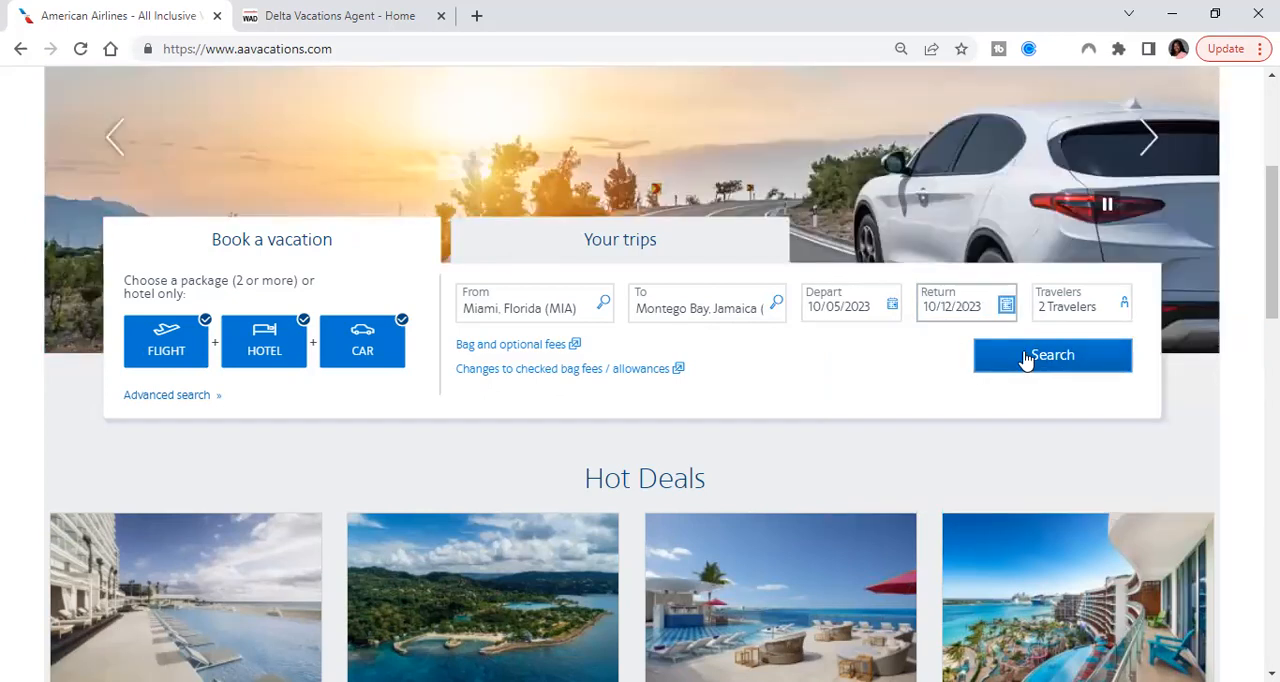
pyautogui.click(1025, 358)
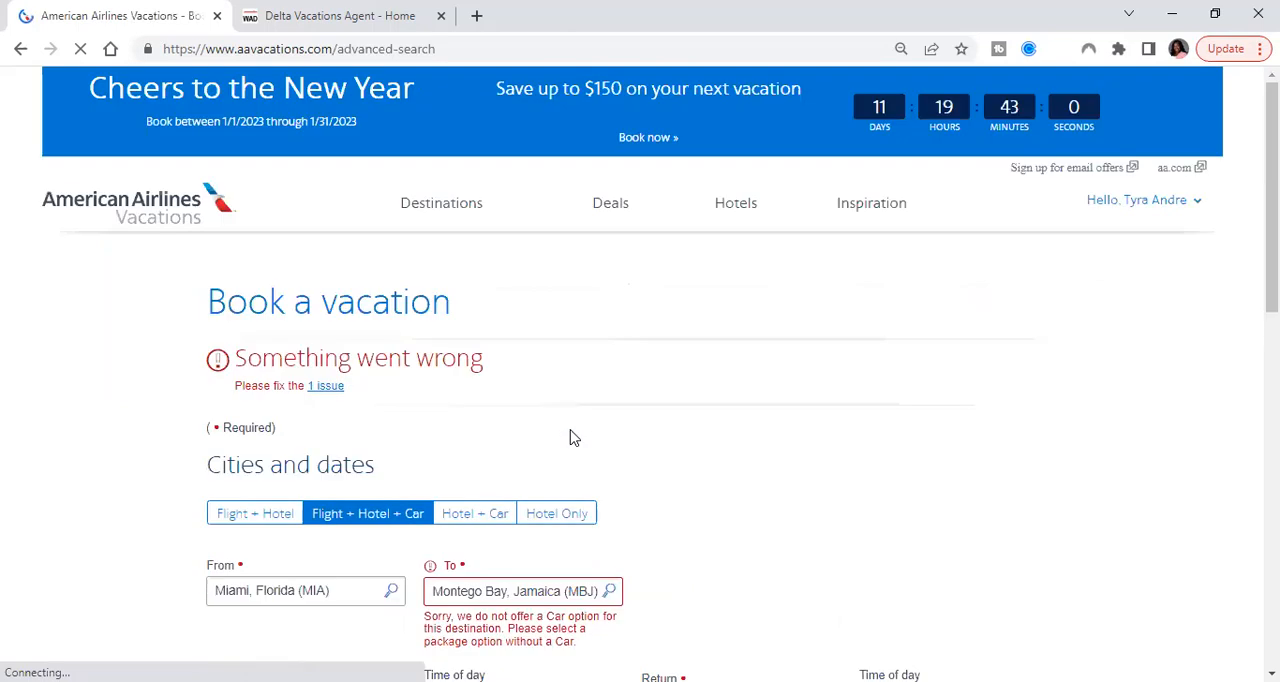
# Change the package option to Flight + Hotel without a car and run the vacation search again
pyautogui.scroll(-2, 572, 438)
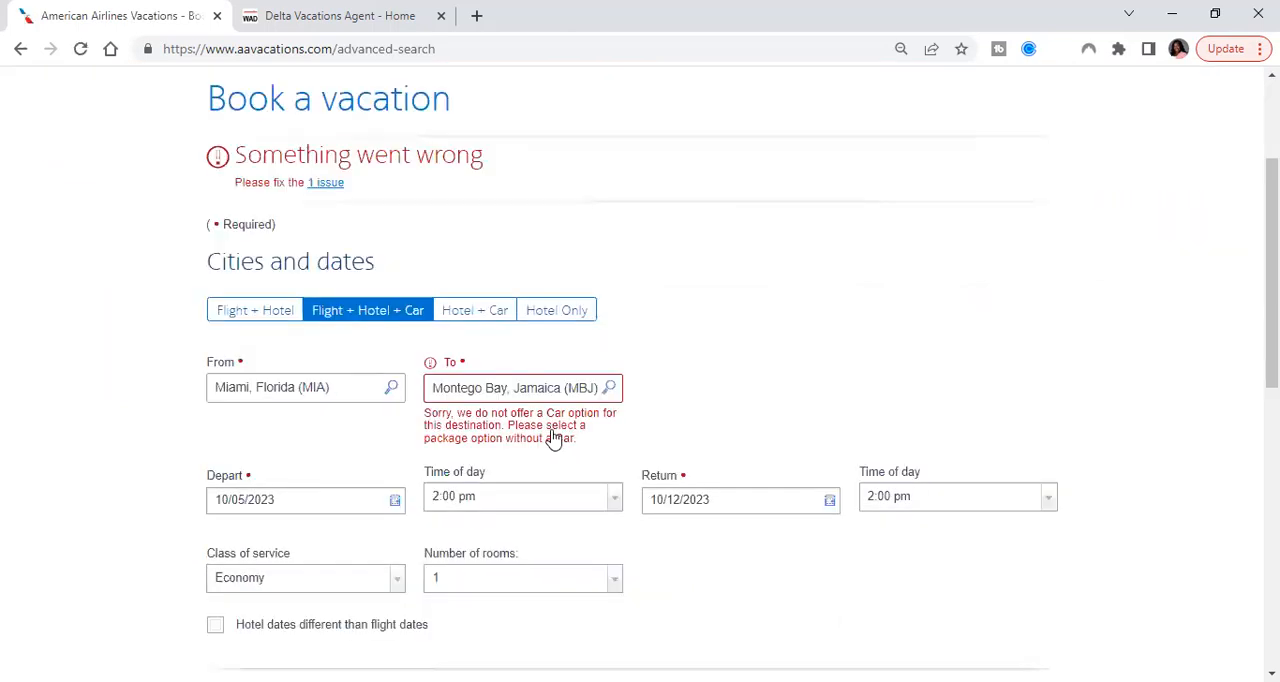
pyautogui.click(254, 315)
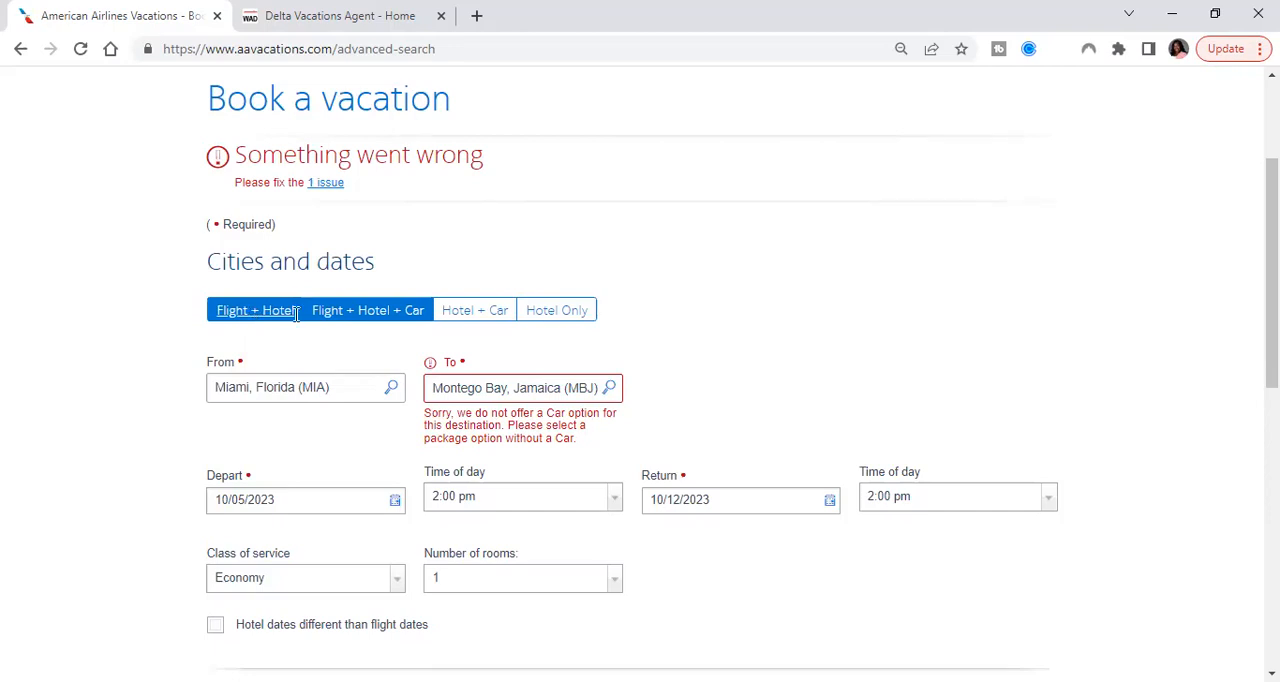
pyautogui.scroll(-3, 850, 470)
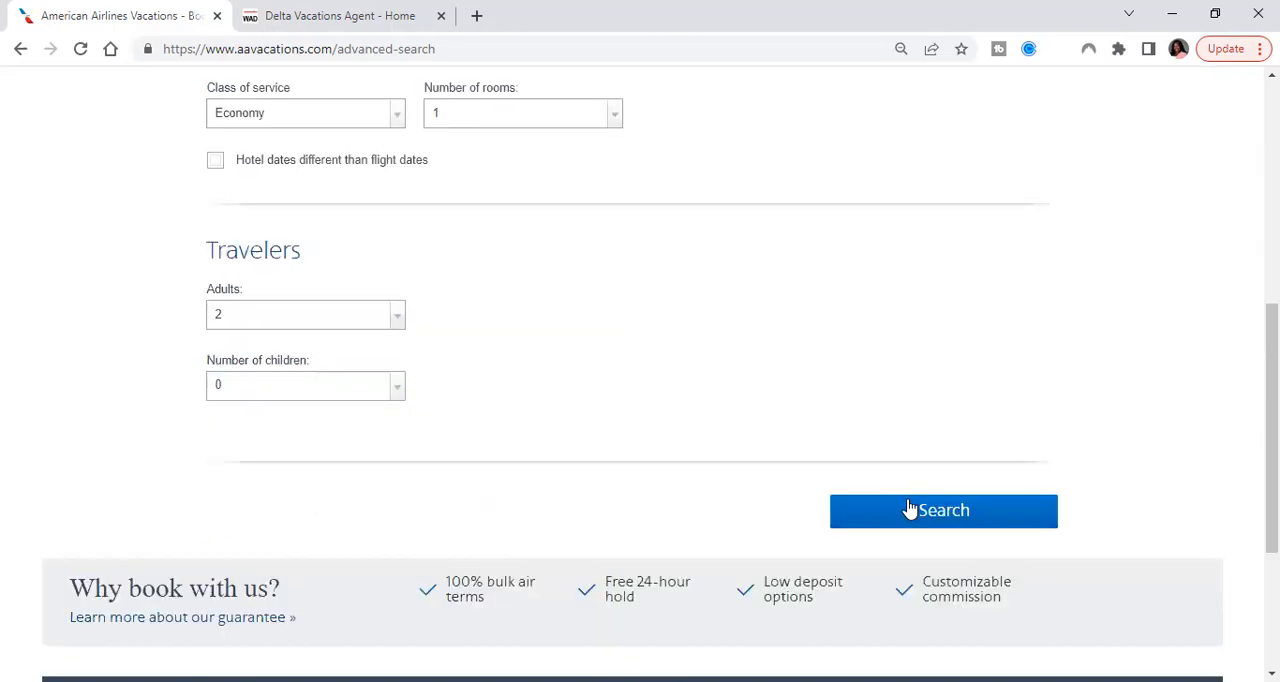
pyautogui.click(912, 518)
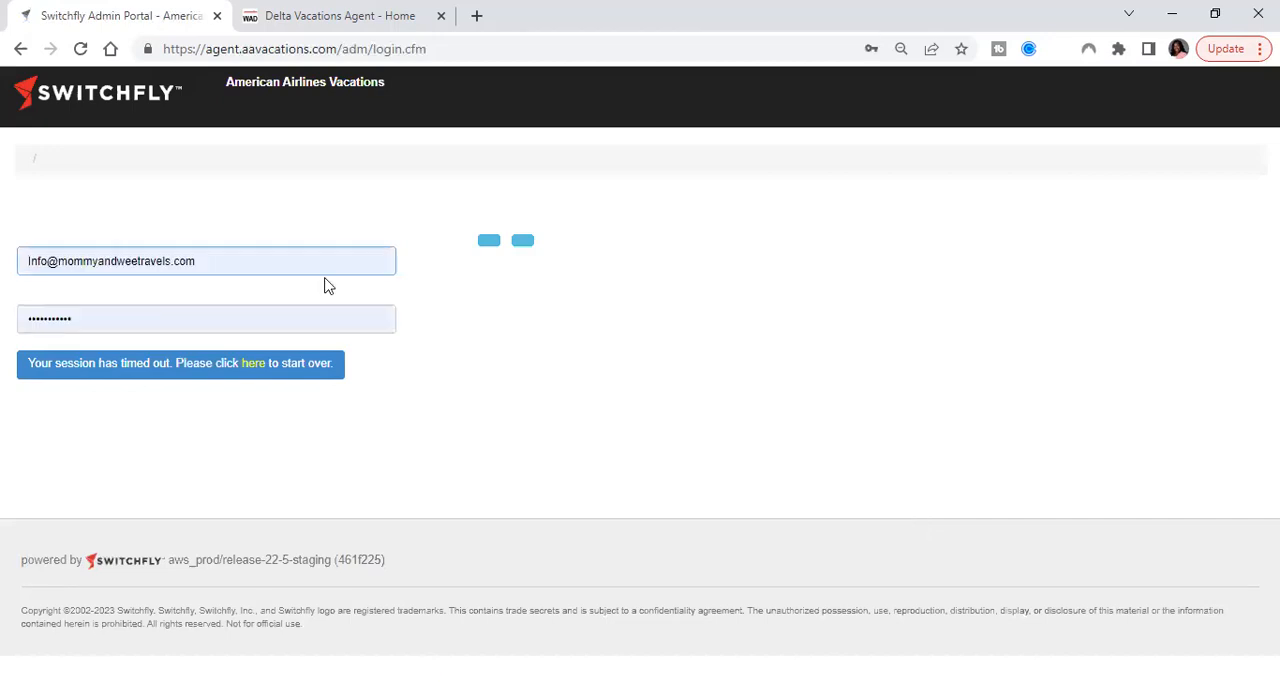
pyautogui.click(21, 50)
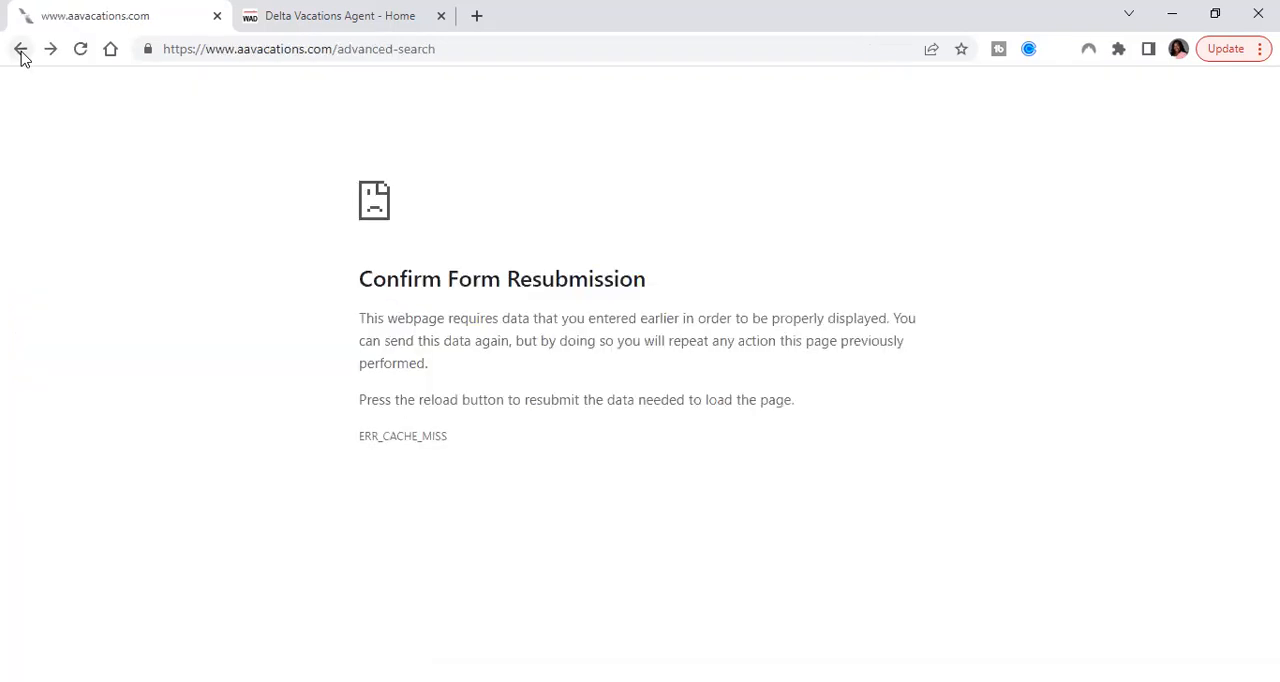
pyautogui.click(24, 51)
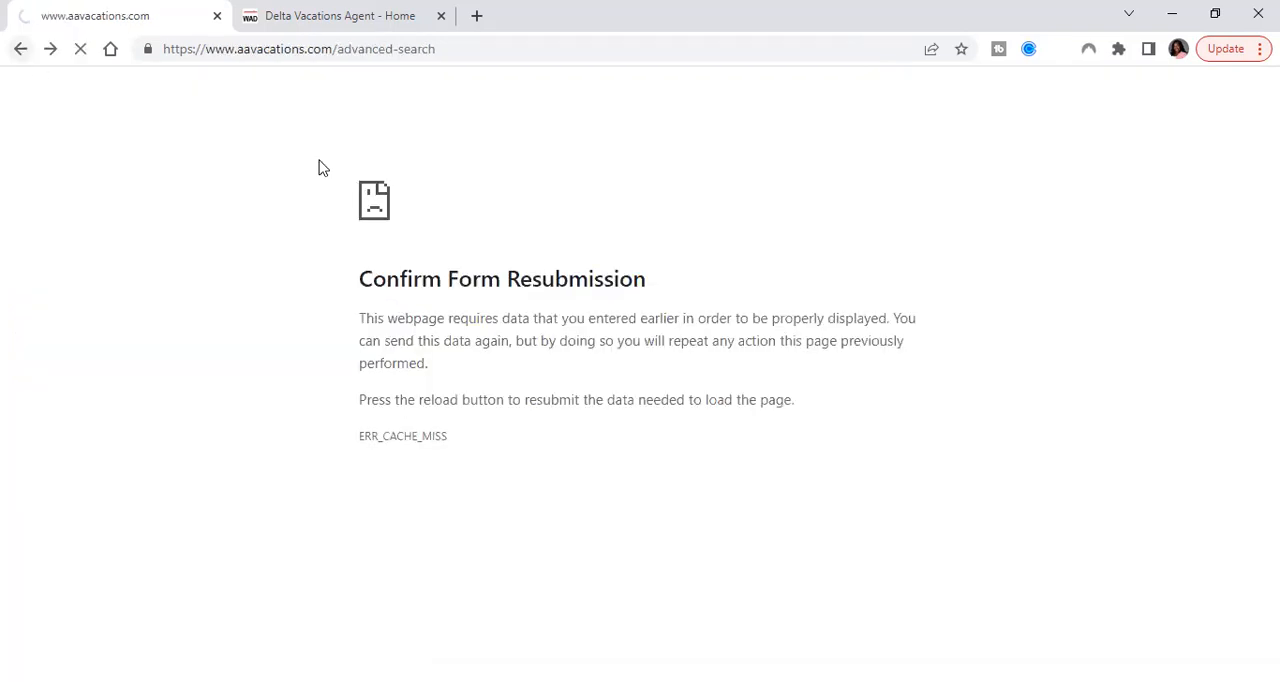
pyautogui.click(358, 48)
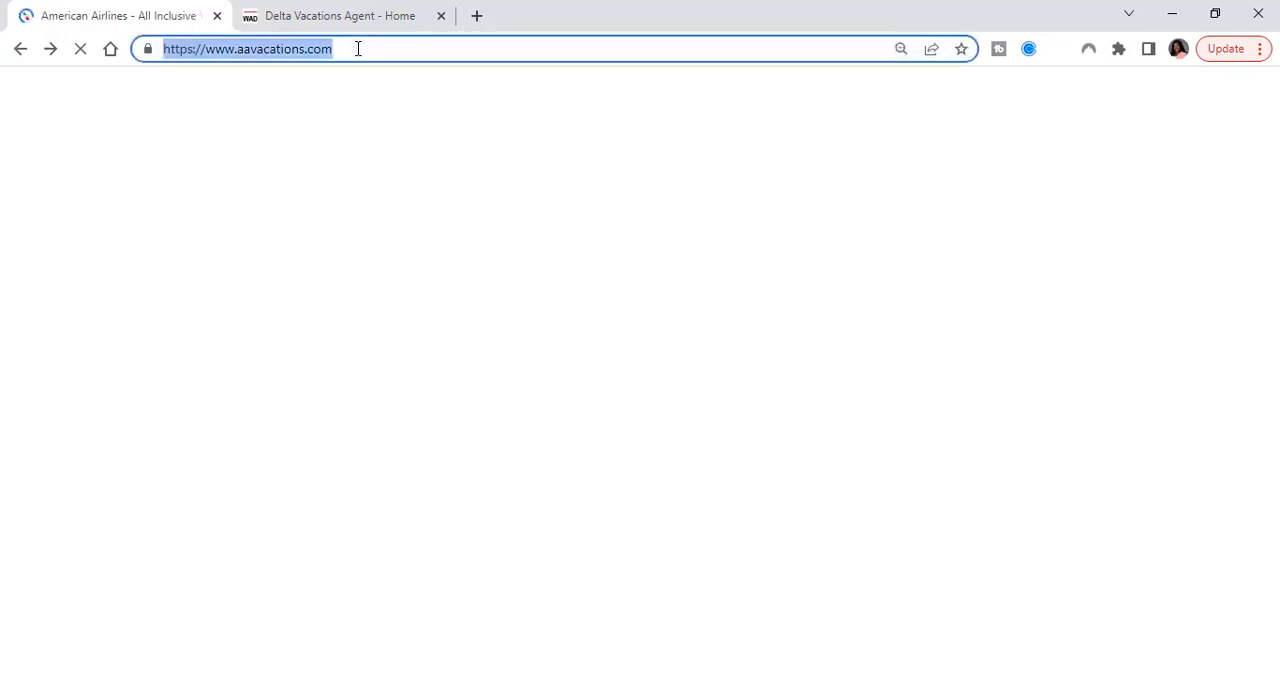
pyautogui.click(358, 48)
pyautogui.write('/')
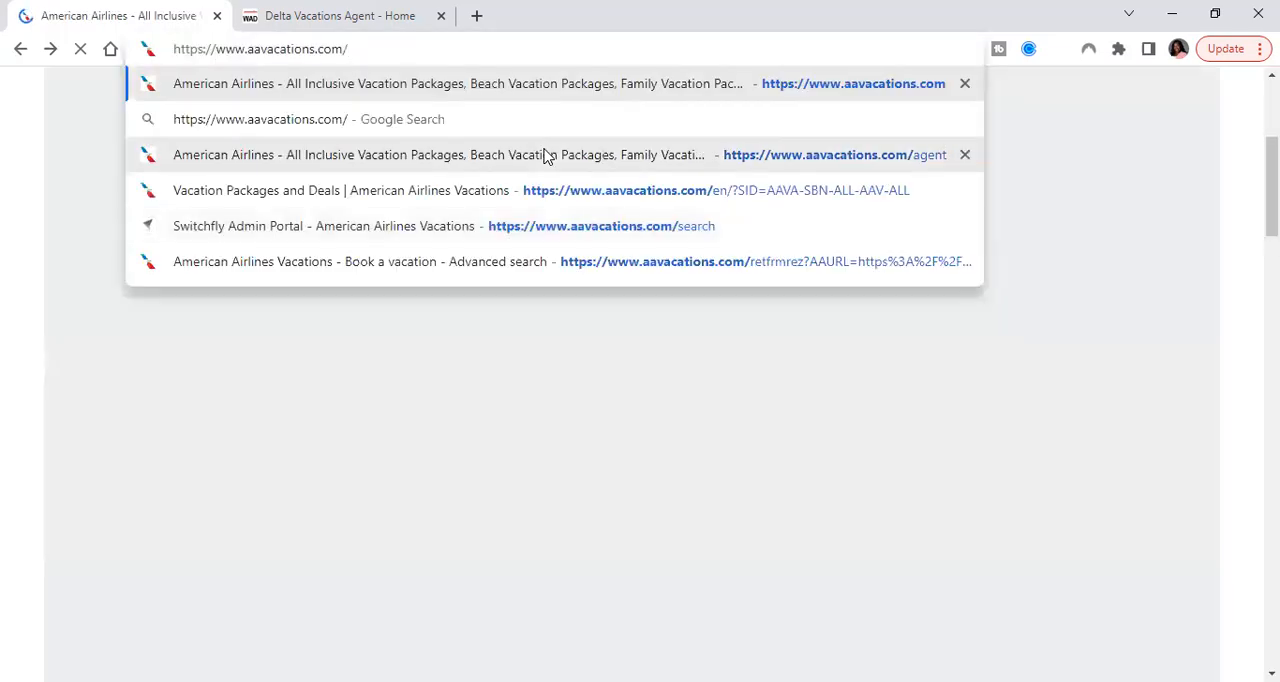
pyautogui.click(621, 158)
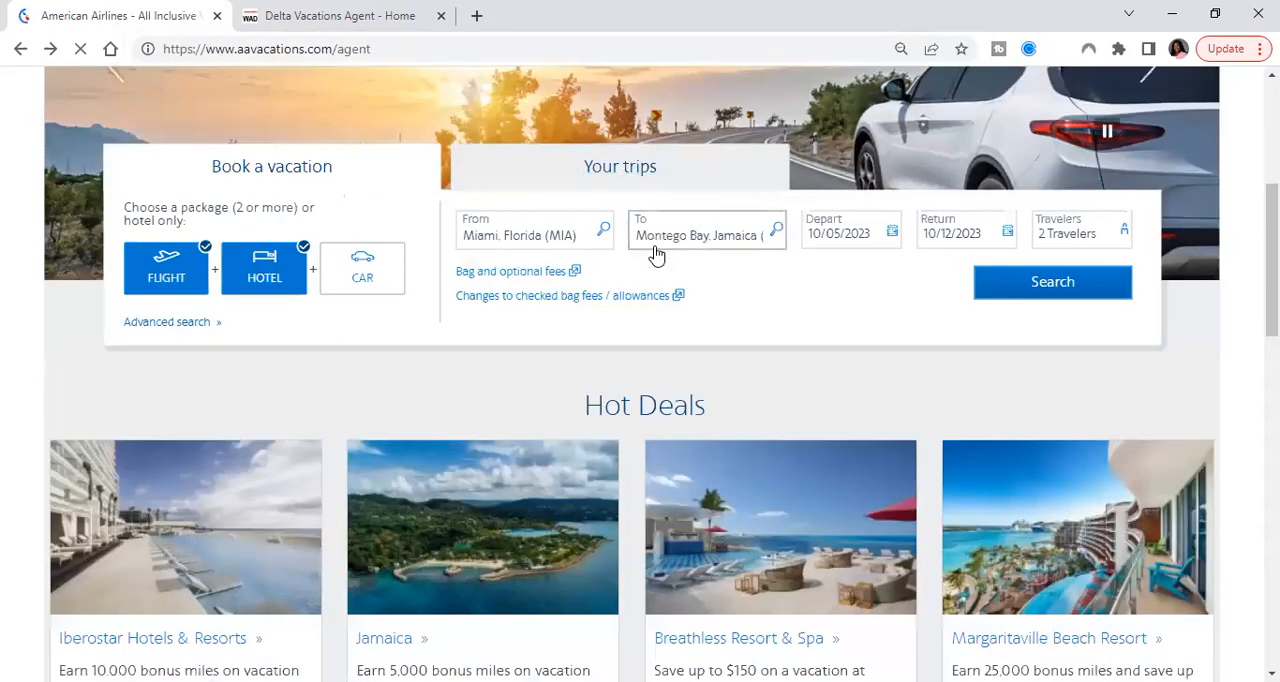
pyautogui.scroll(1, 656, 256)
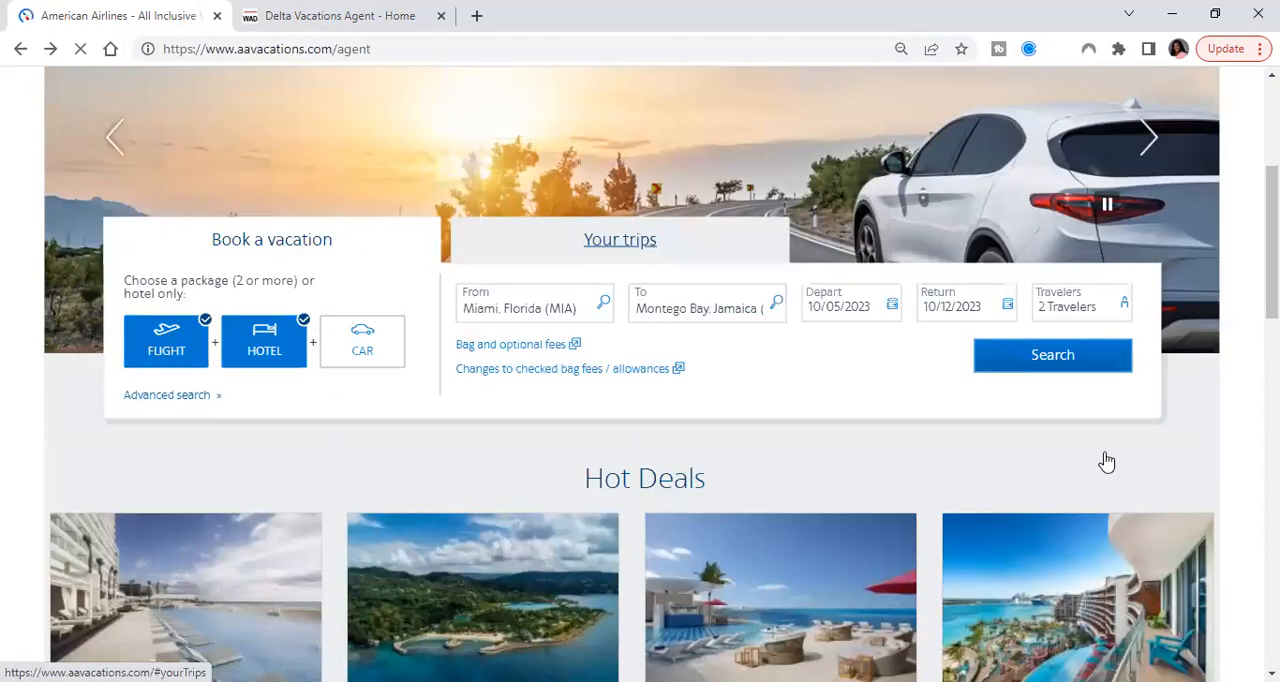
pyautogui.scroll(1, 1107, 465)
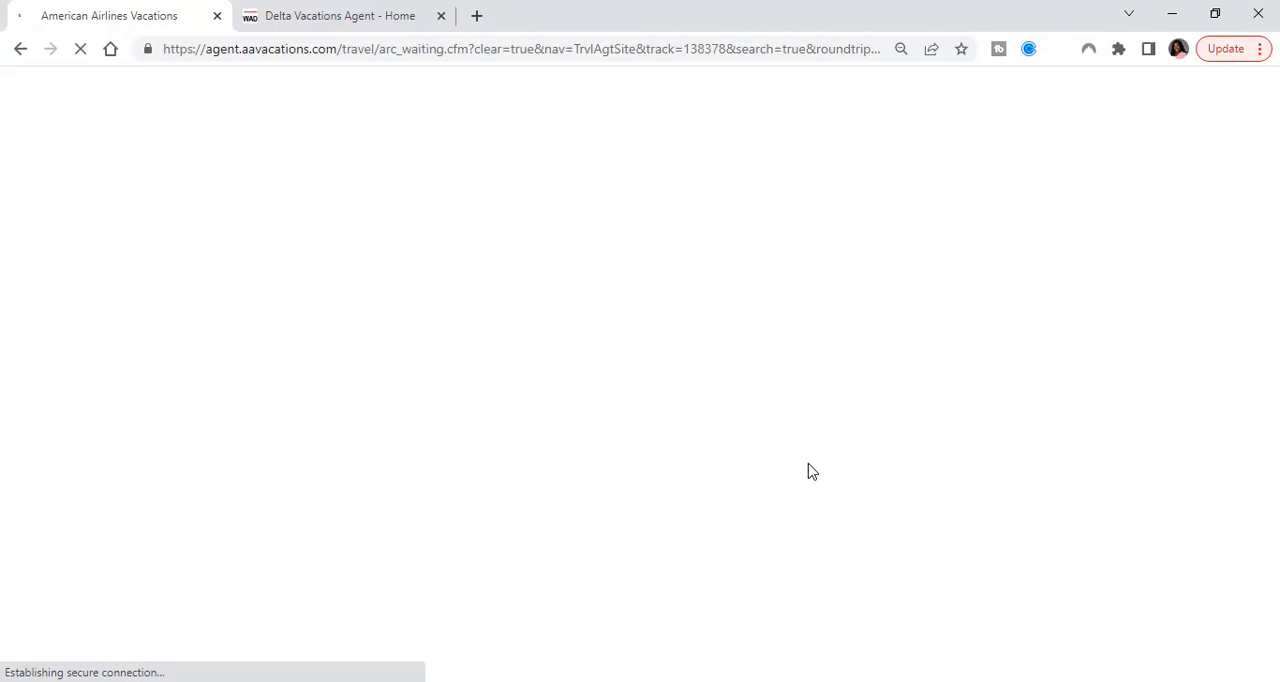
# Switch to the Delta Vacations agent site and examine the fields and options of its Book a Vacation form
pyautogui.click(386, 21)
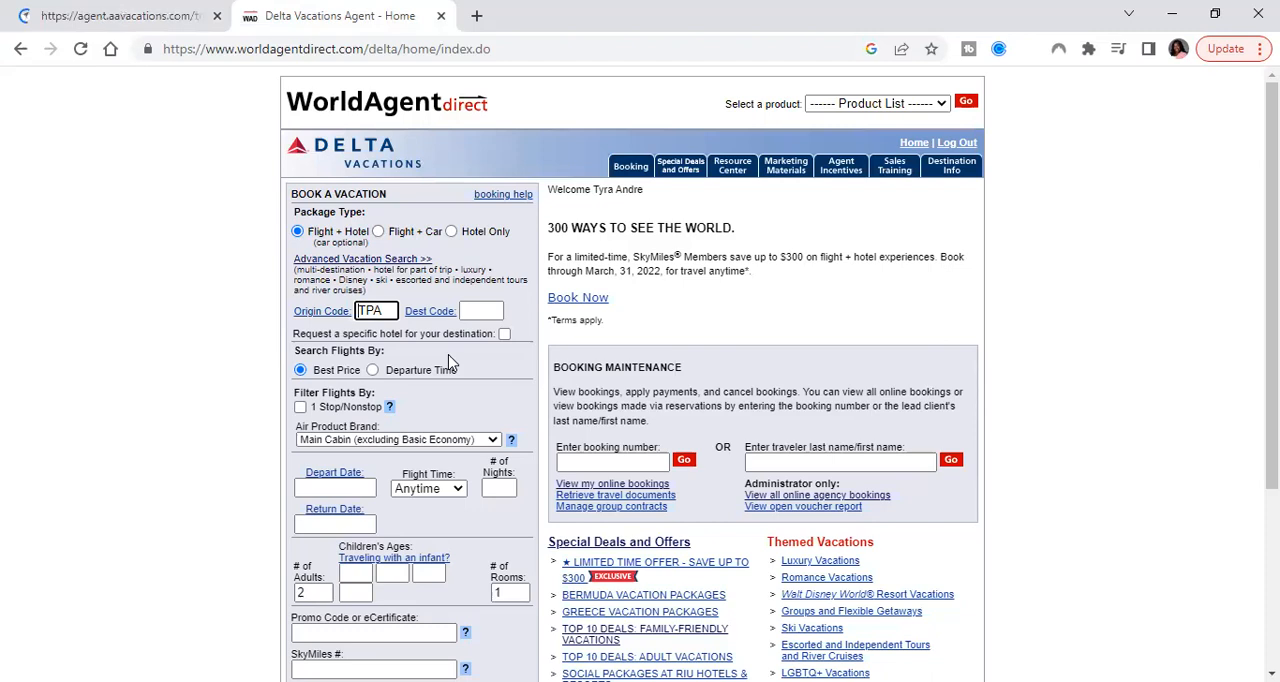
pyautogui.scroll(-3, 449, 362)
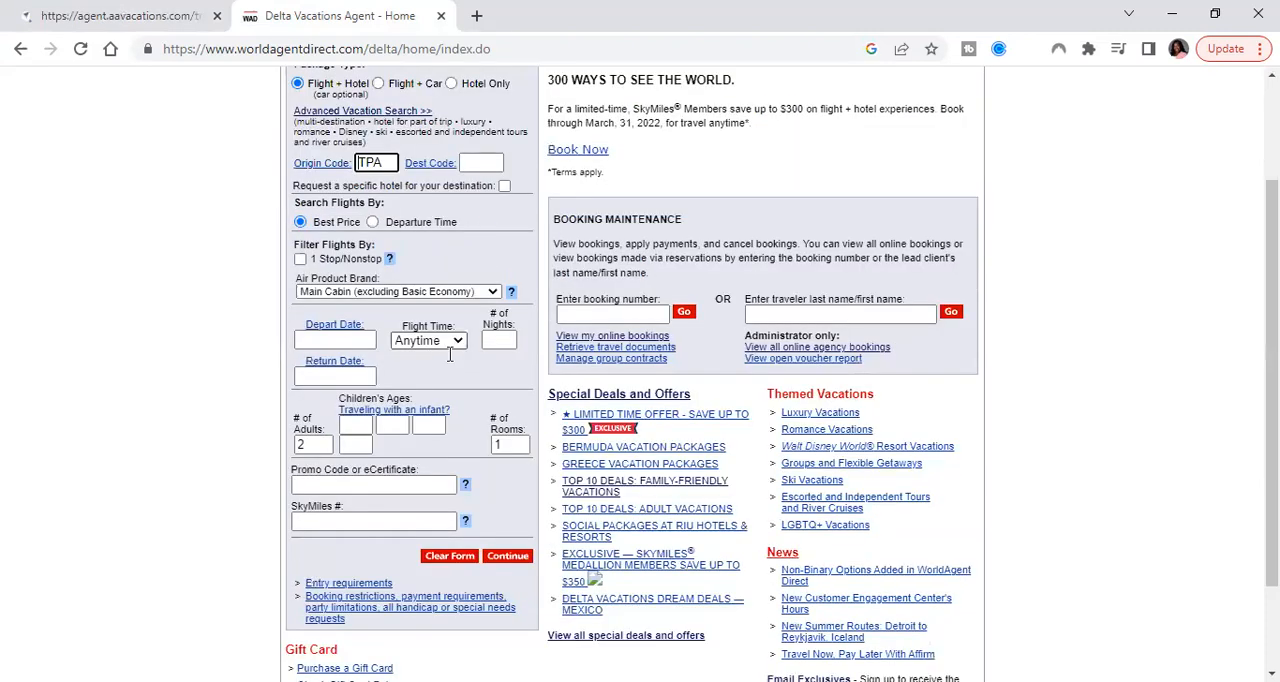
pyautogui.scroll(-3, 449, 355)
pyautogui.scroll(7, 370, 268)
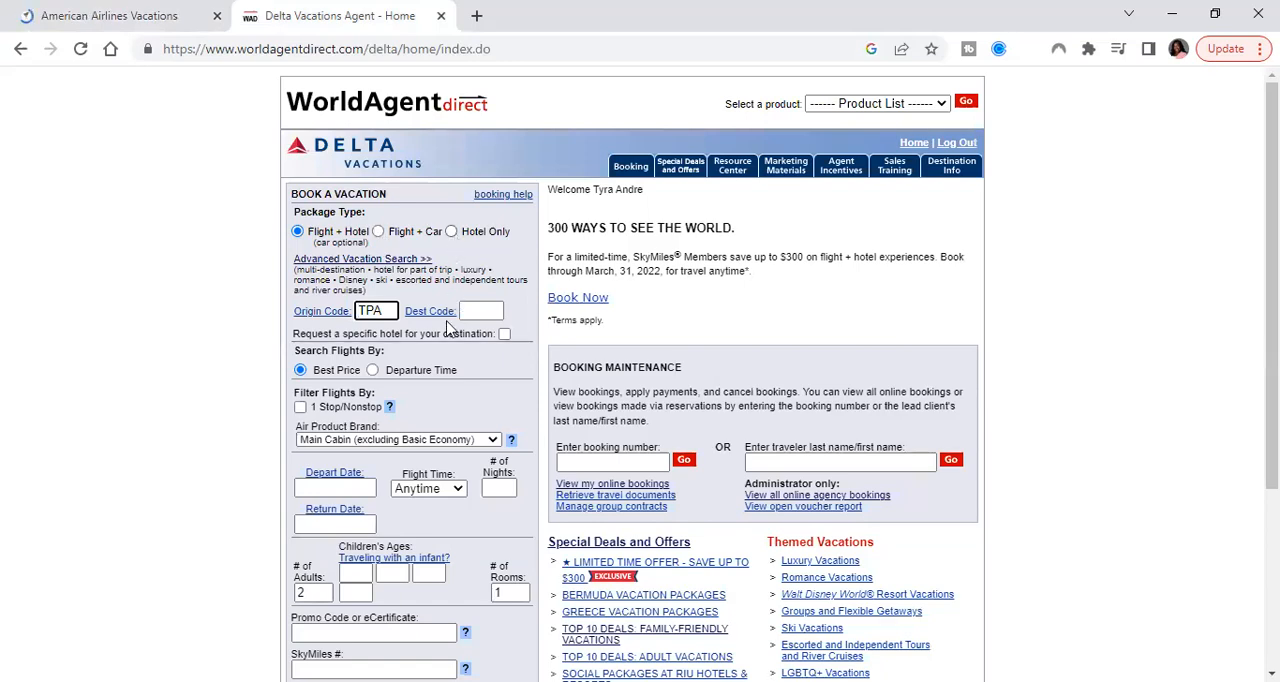
pyautogui.scroll(-1, 449, 329)
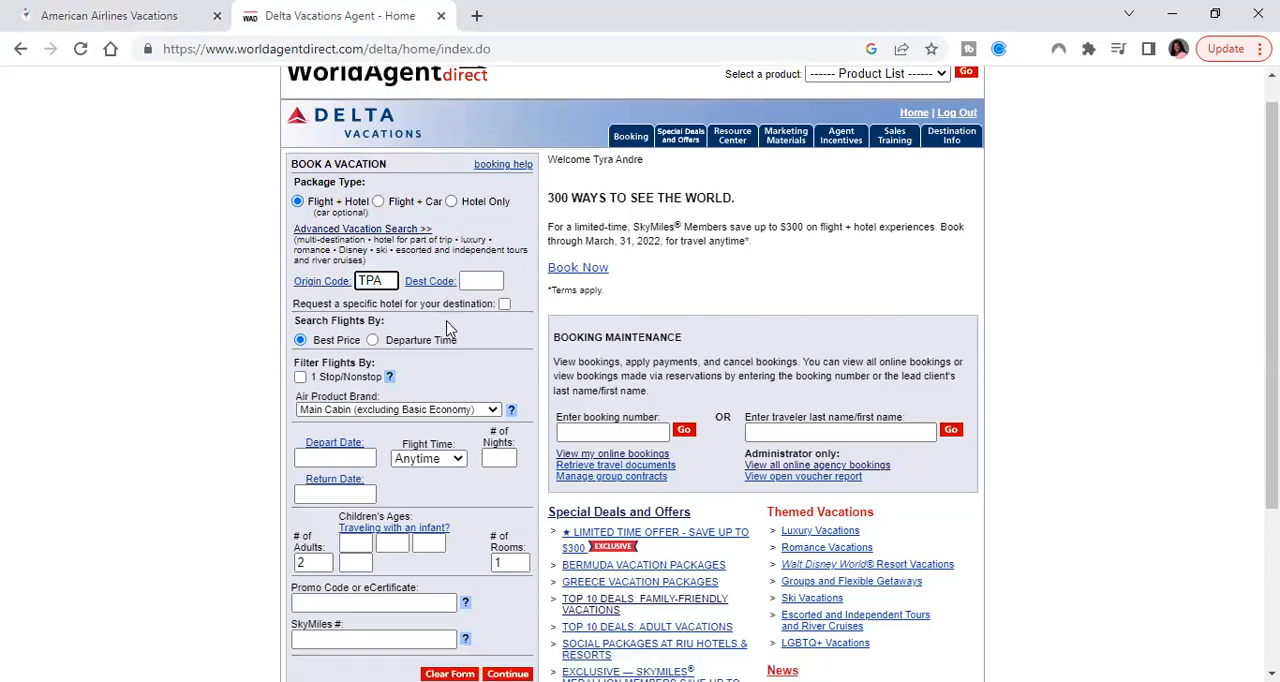
pyautogui.scroll(-1, 449, 329)
pyautogui.scroll(-1, 449, 329)
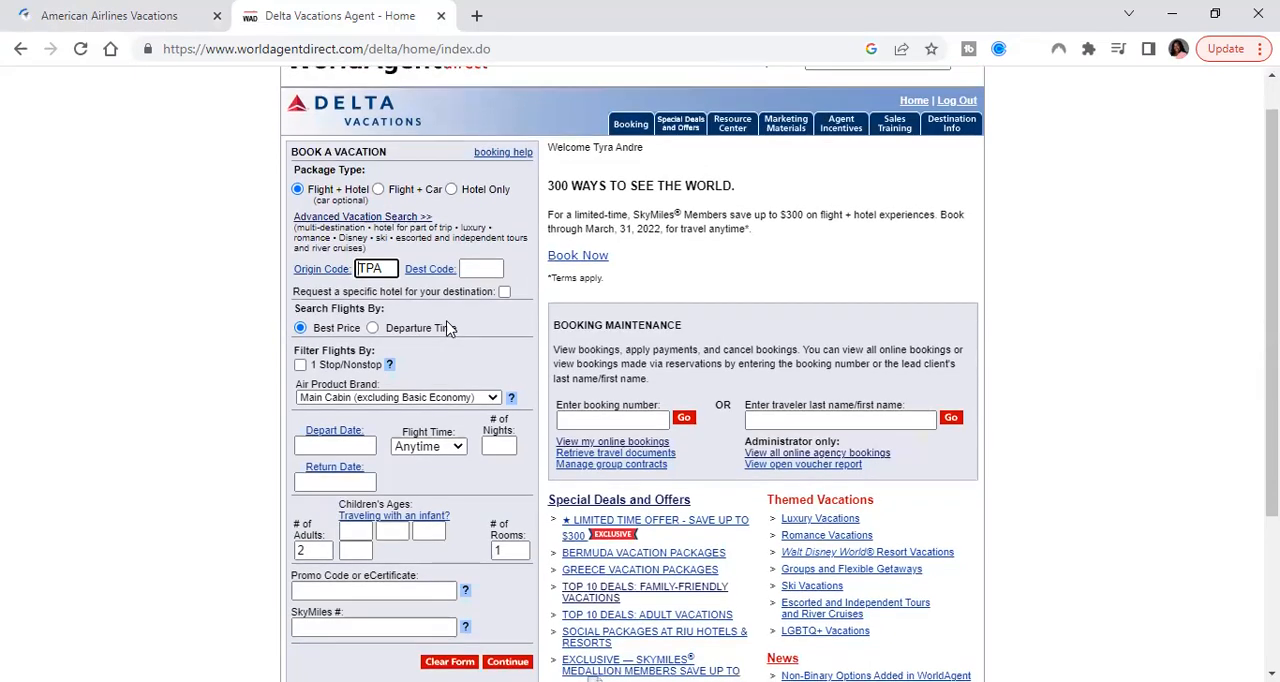
pyautogui.scroll(1, 449, 329)
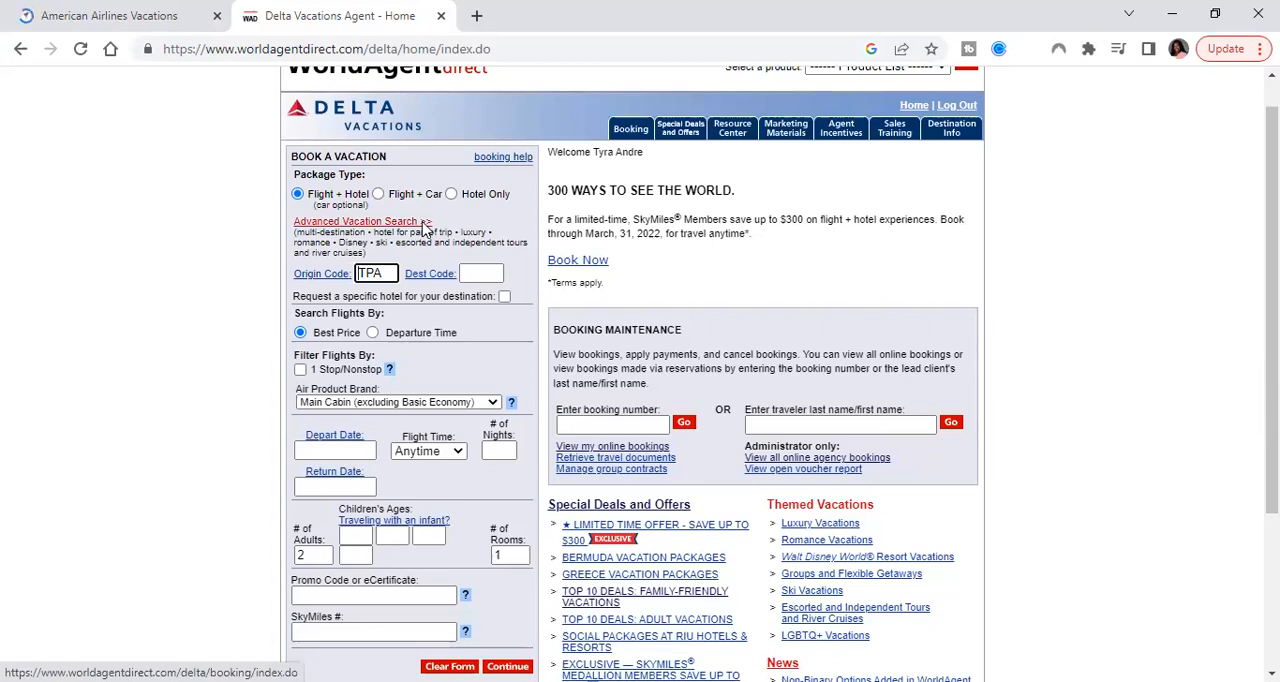
# Open the Advanced Vacation Search and look over its vacation types and client travel information fields
pyautogui.click(432, 253)
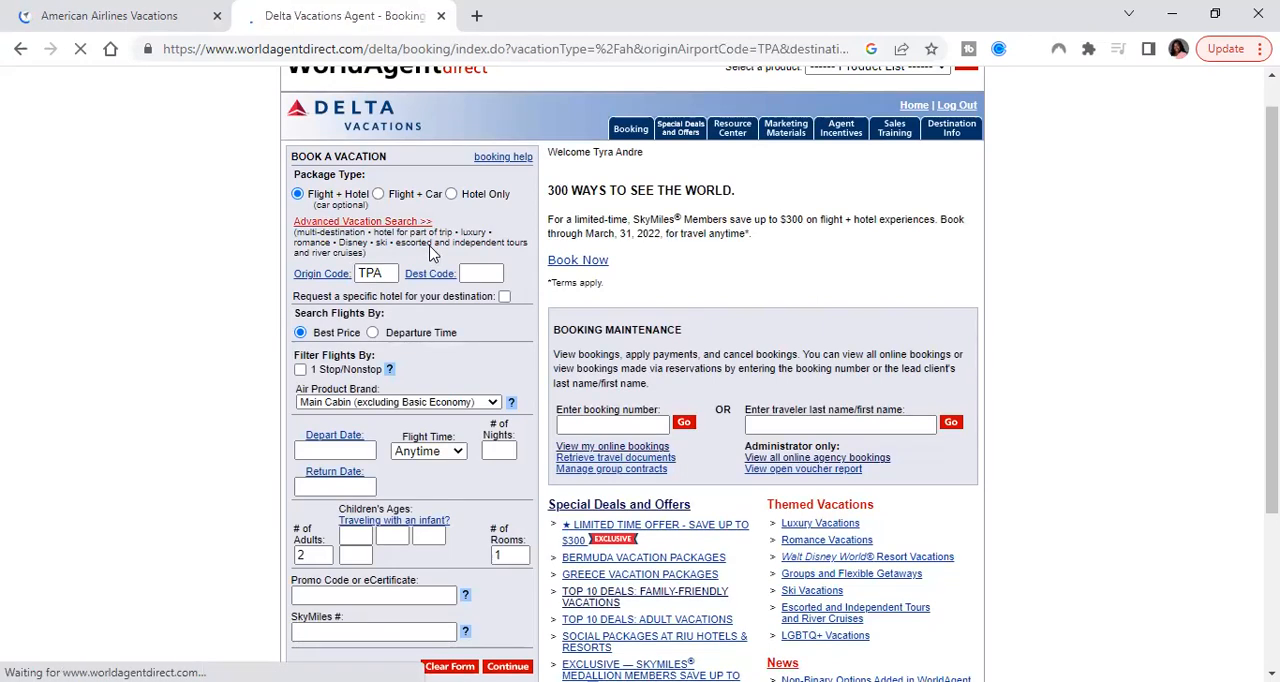
pyautogui.scroll(-1, 465, 312)
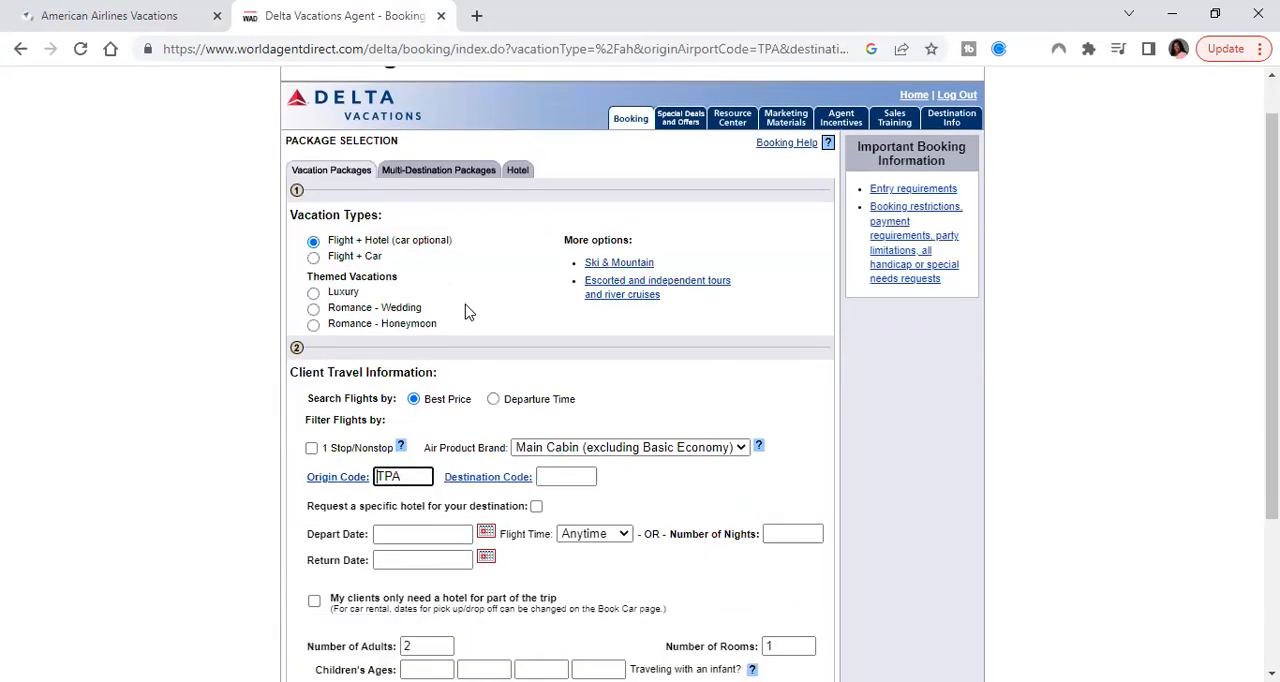
# Look over the rest of the Vacation Packages form and open the Multi-Destination Packages form
pyautogui.scroll(-2, 465, 312)
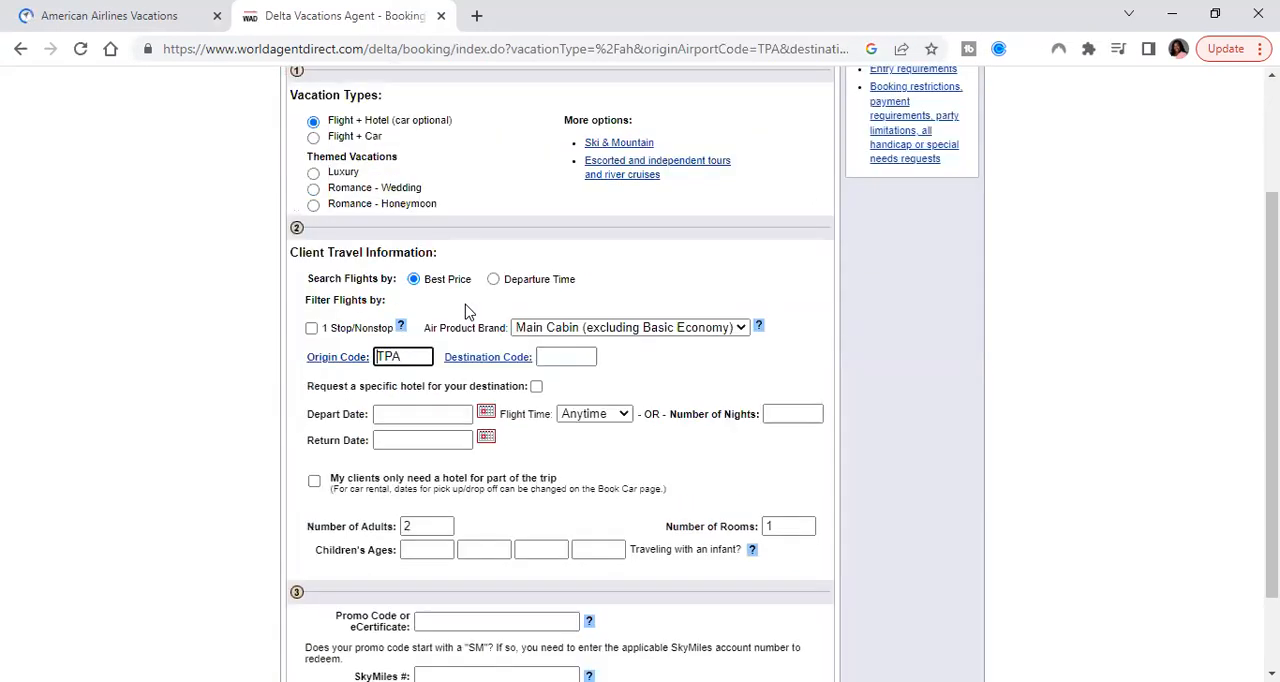
pyautogui.scroll(-1, 466, 312)
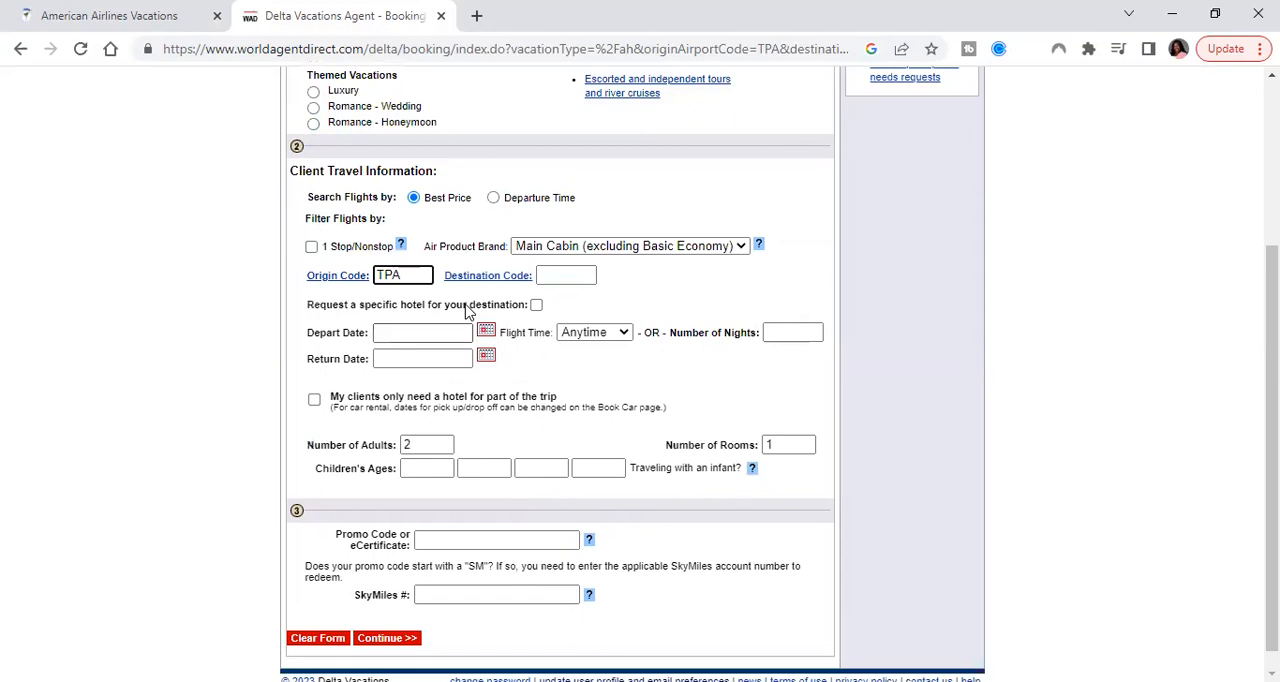
pyautogui.scroll(2, 473, 222)
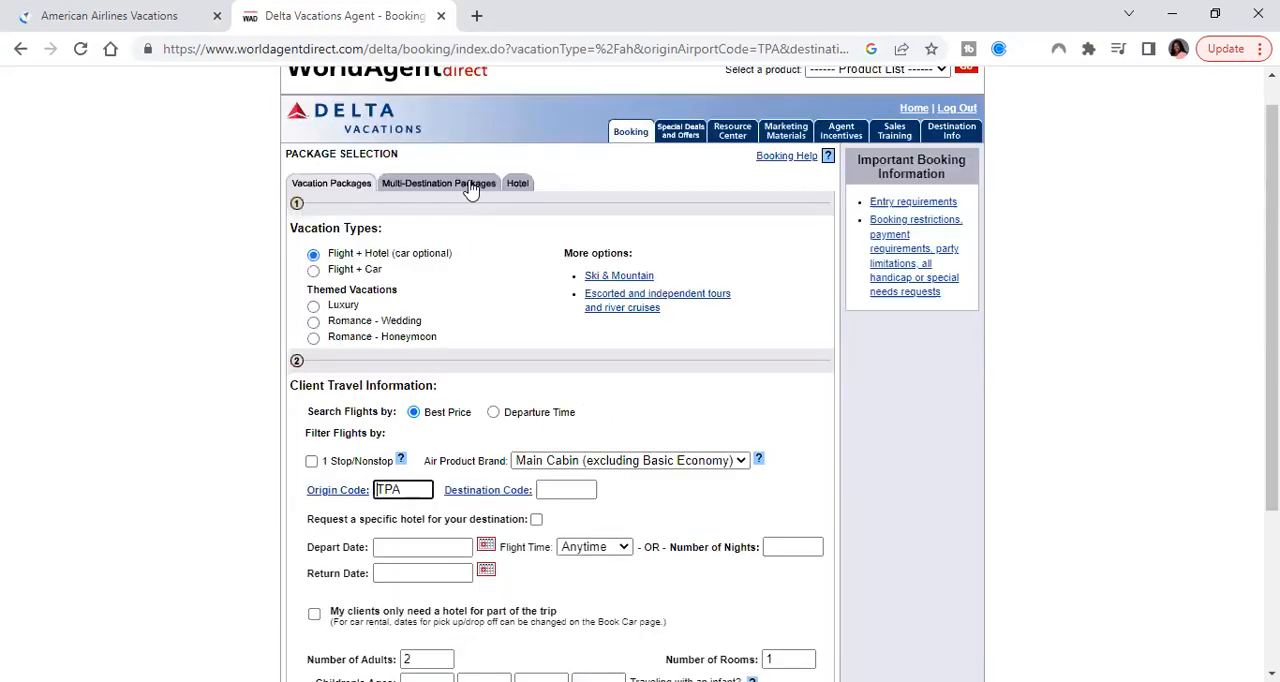
pyautogui.click(471, 186)
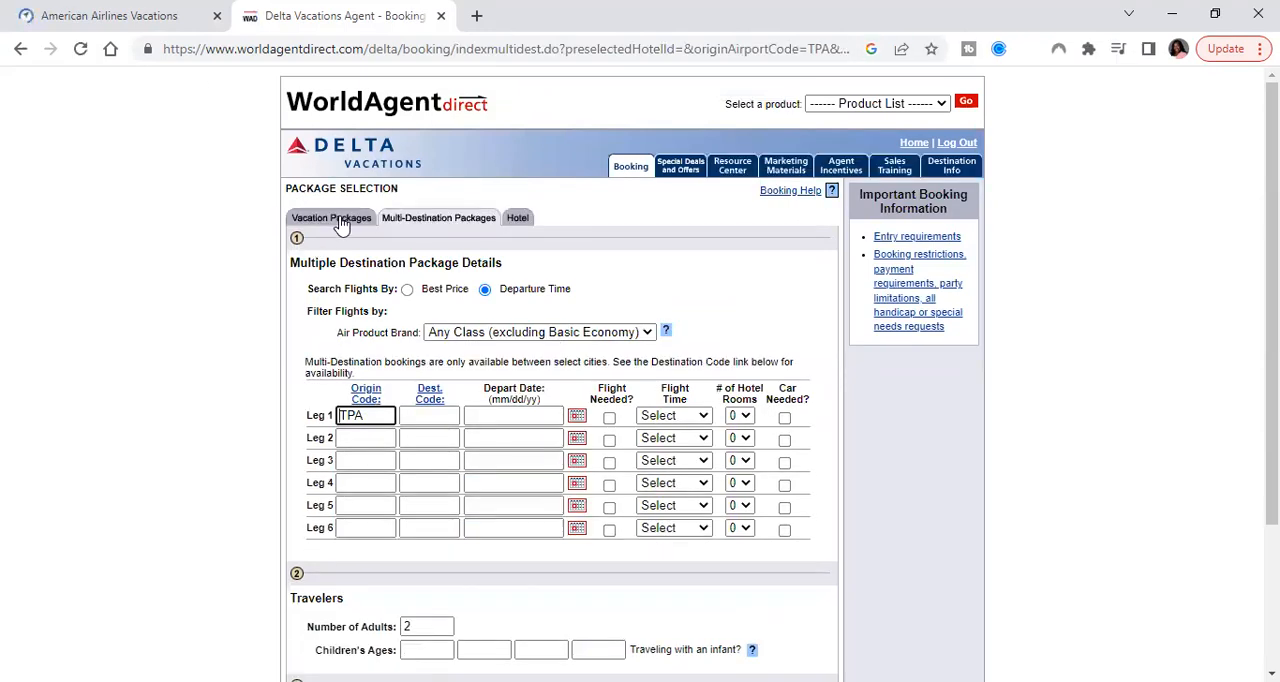
# Switch back to the American Airlines Vacations results and look over the Miami to Montego Bay flights and first hotel offer
pyautogui.click(165, 18)
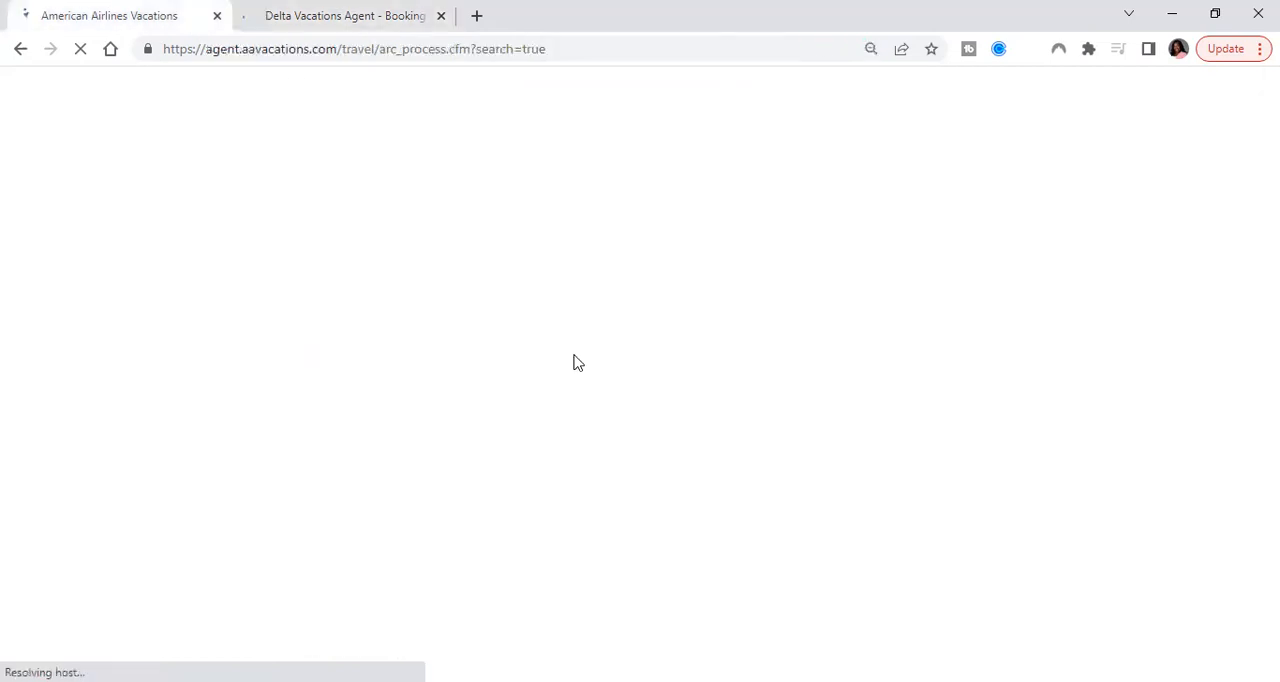
pyautogui.scroll(-1, 575, 362)
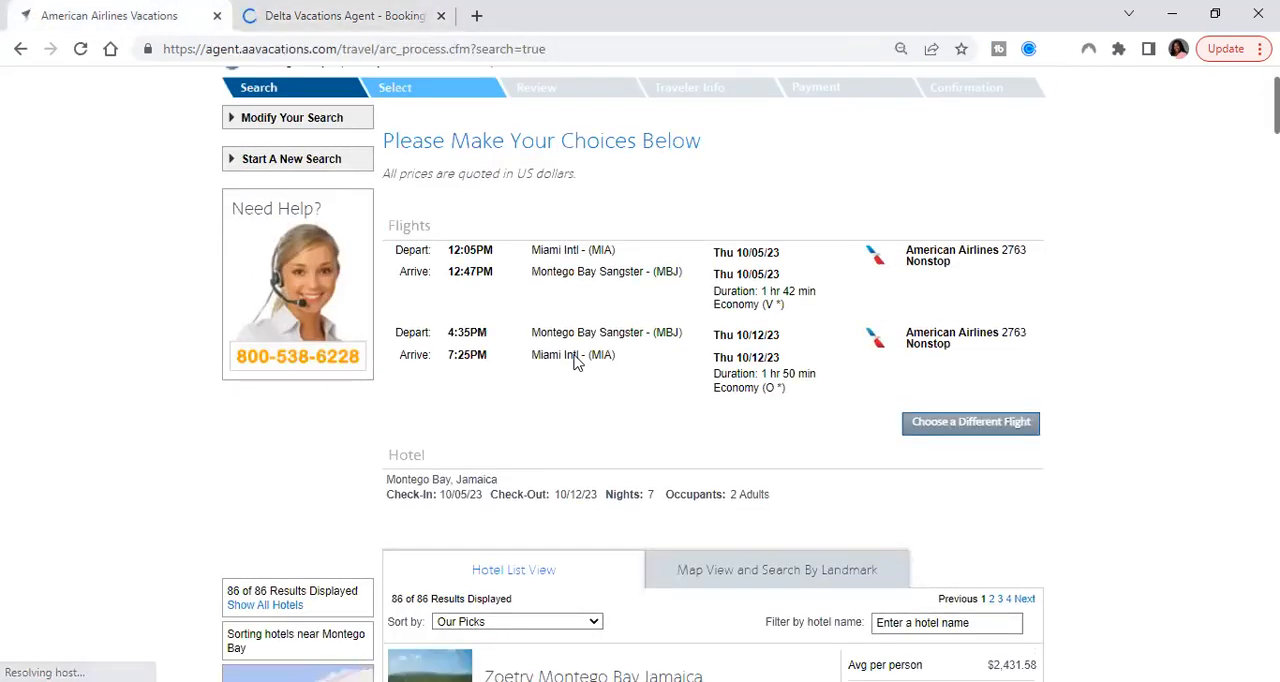
pyautogui.scroll(-1, 575, 362)
pyautogui.scroll(-2, 575, 362)
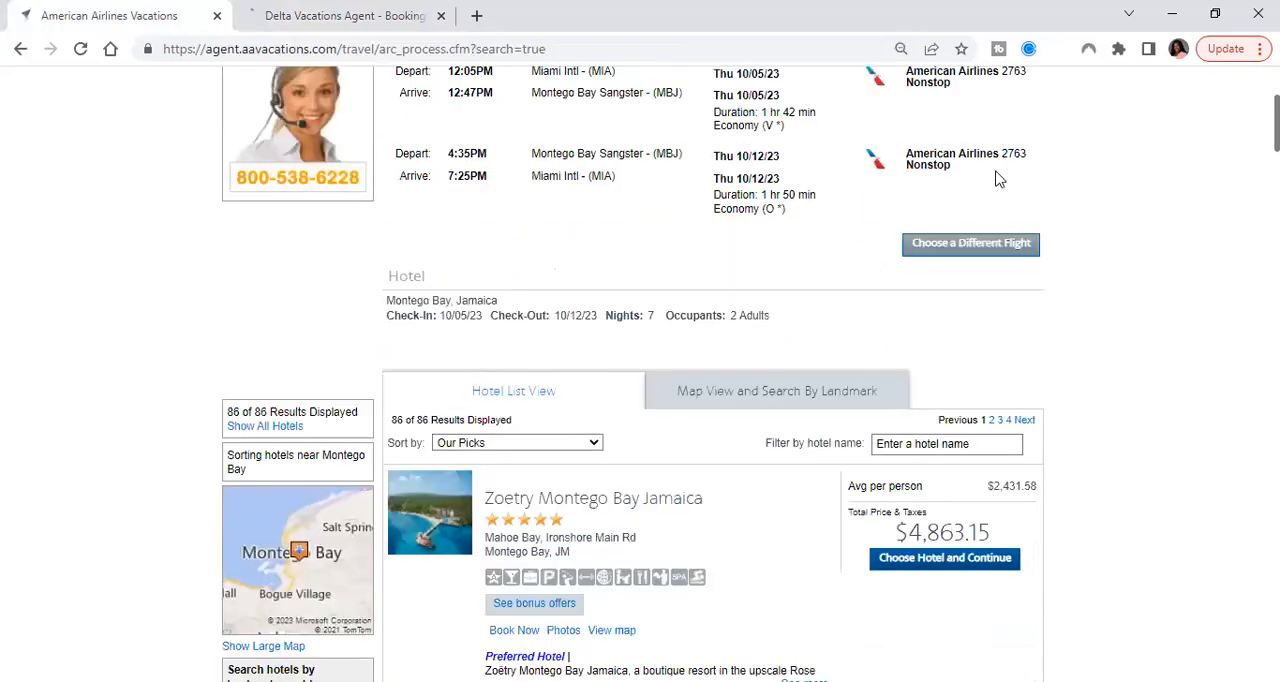
pyautogui.scroll(2, 851, 356)
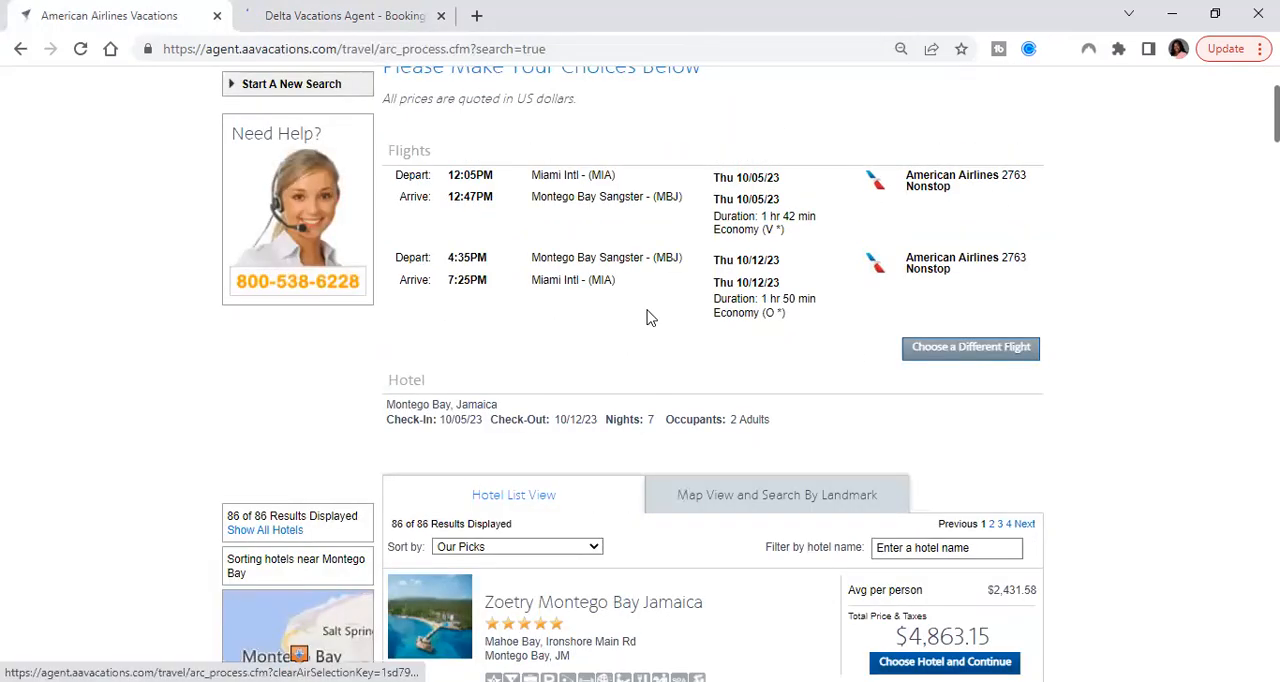
# Sort the Montego Bay hotel results by Price - Highest and compare the first listings
pyautogui.scroll(-3, 640, 325)
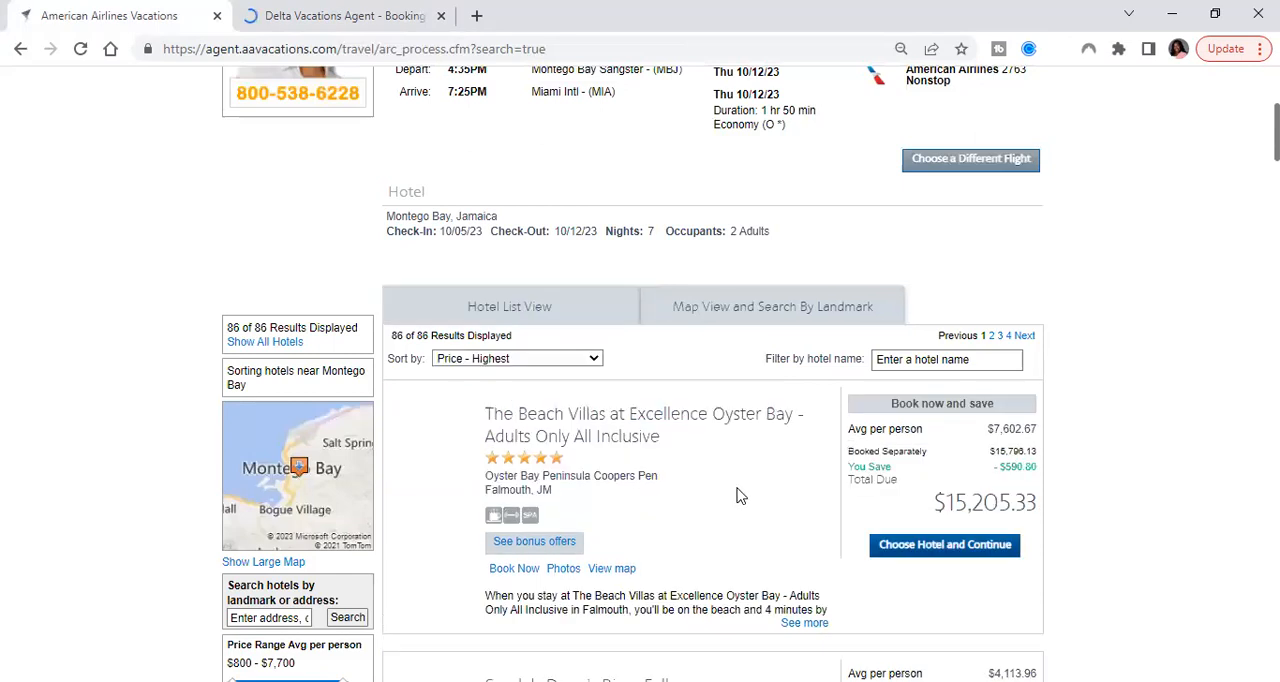
pyautogui.scroll(-4, 740, 496)
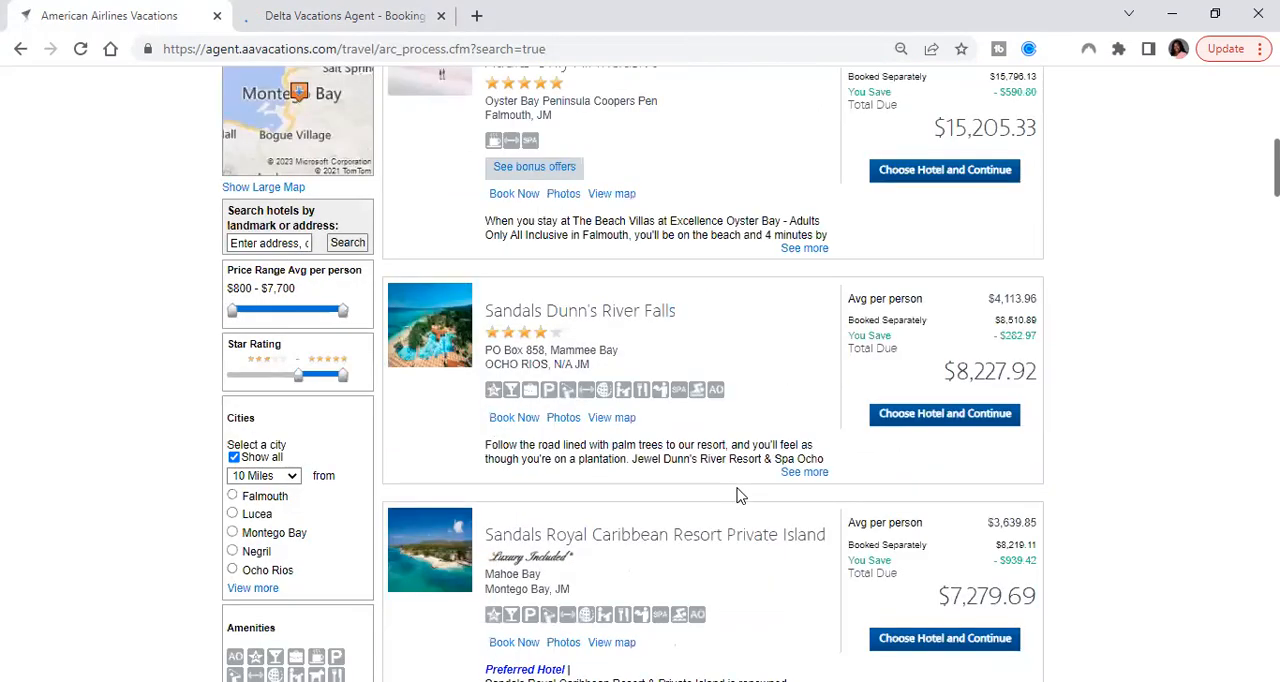
pyautogui.scroll(2, 740, 496)
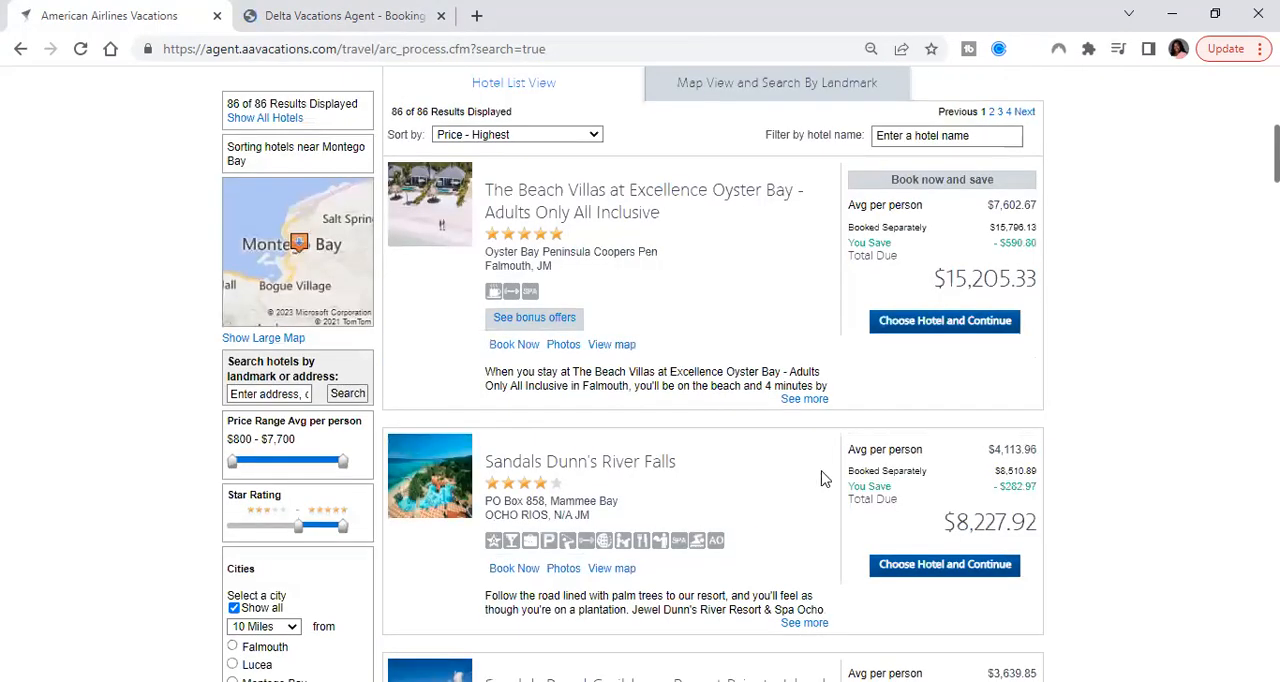
pyautogui.scroll(-1, 935, 477)
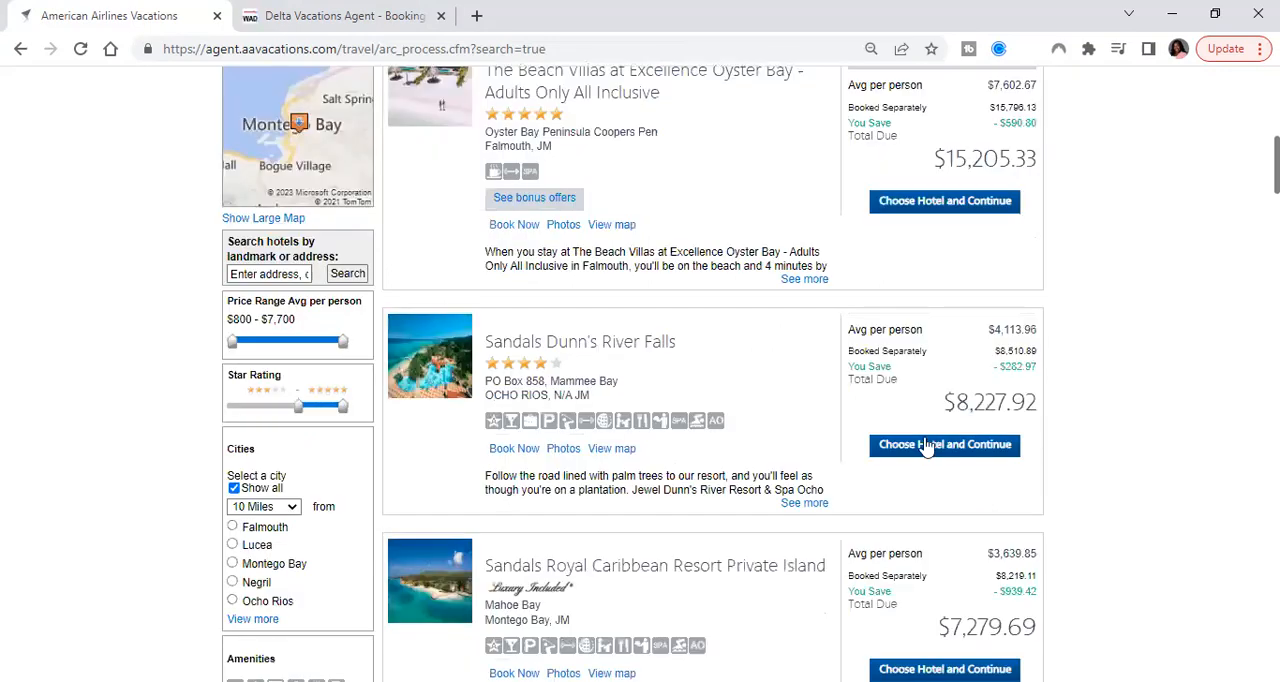
# Open the Sandals Dunn's River Falls hotel and look through its room types and price summary
pyautogui.click(706, 456)
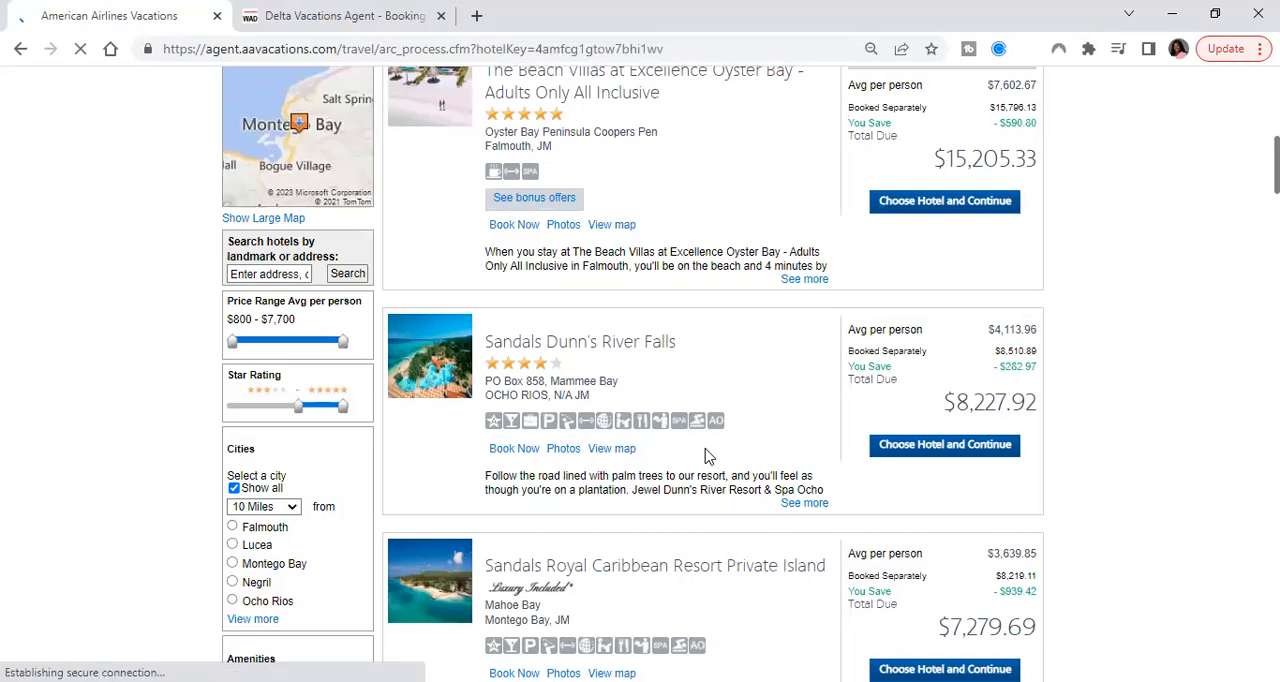
pyautogui.scroll(-15, 703, 411)
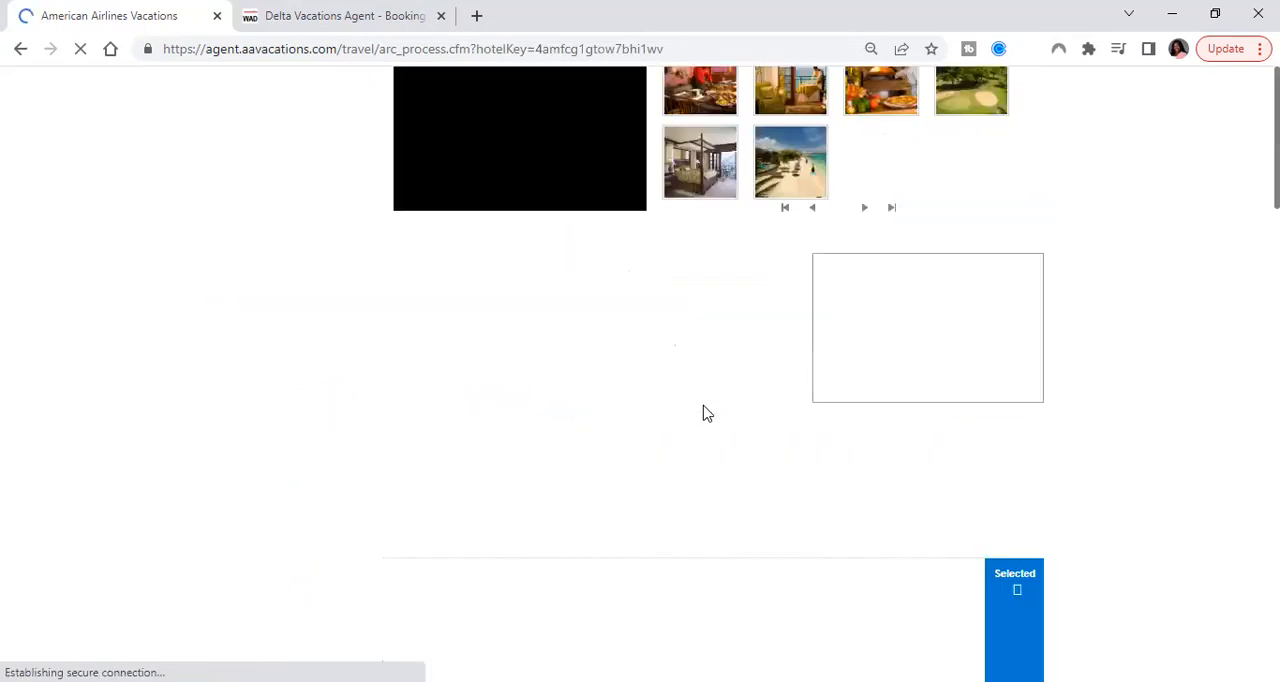
pyautogui.scroll(2, 470, 330)
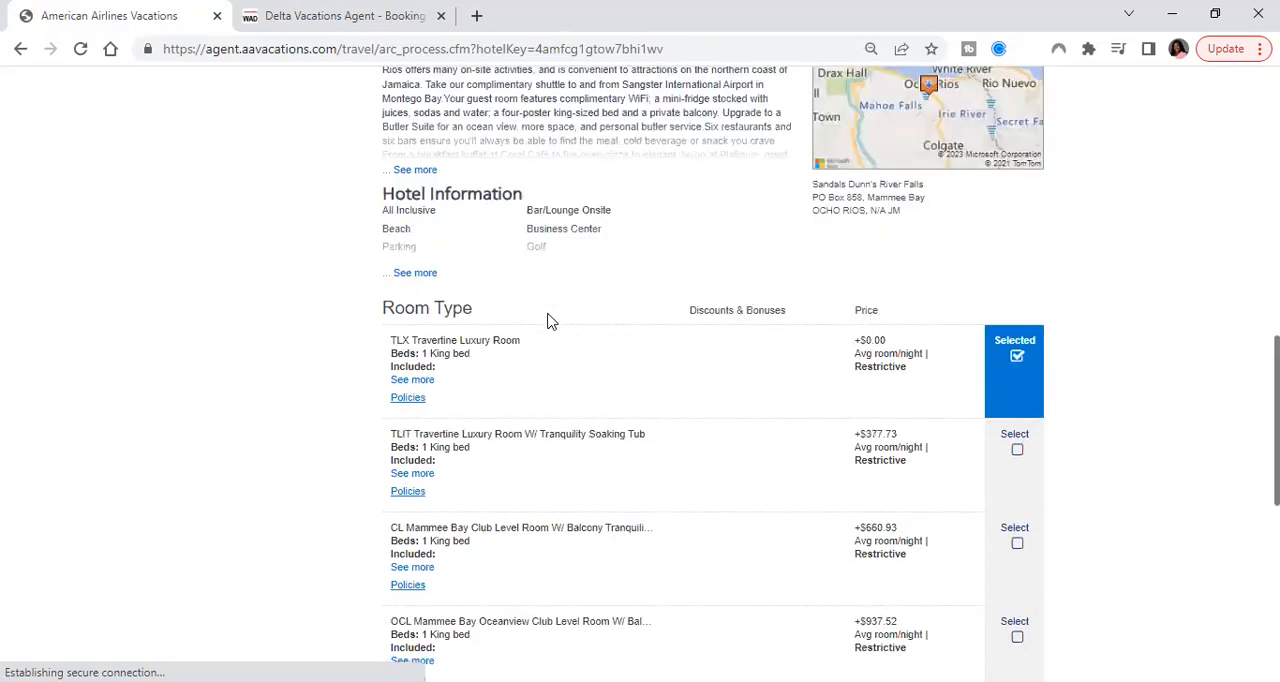
pyautogui.scroll(-6, 549, 320)
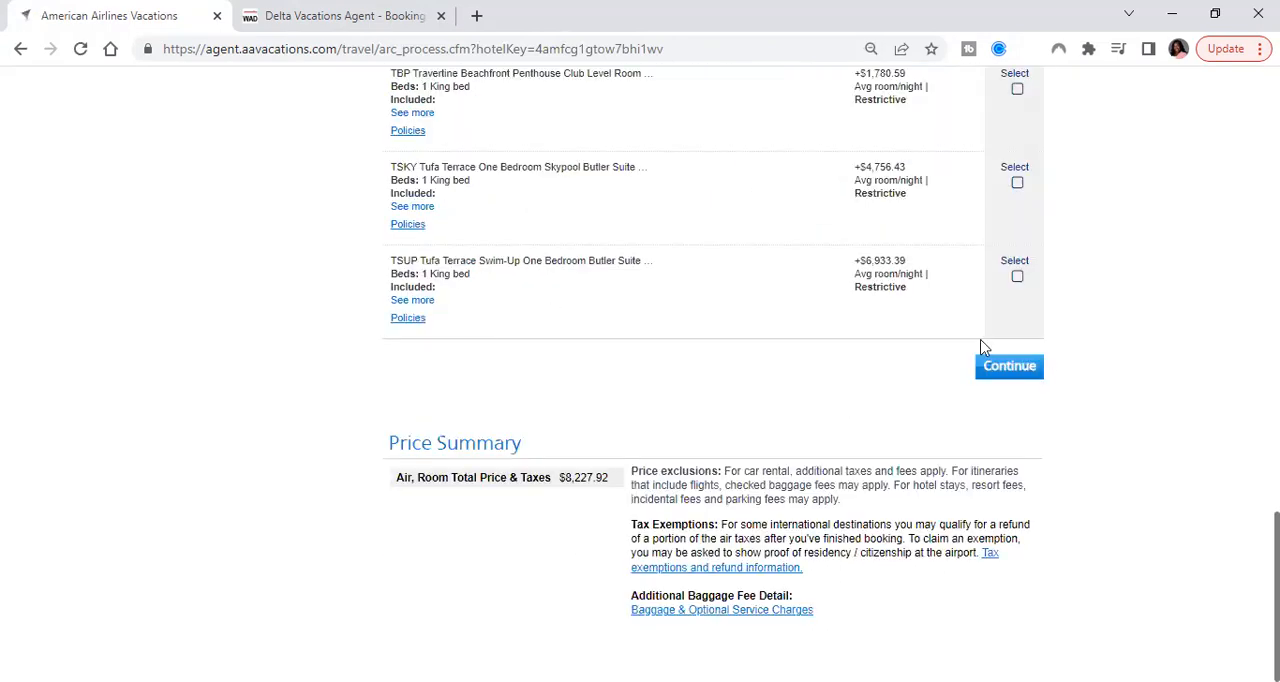
# Continue with the TLX Travertine Luxury Room and examine the package price, commission and agent markup in the price summary
pyautogui.click(998, 368)
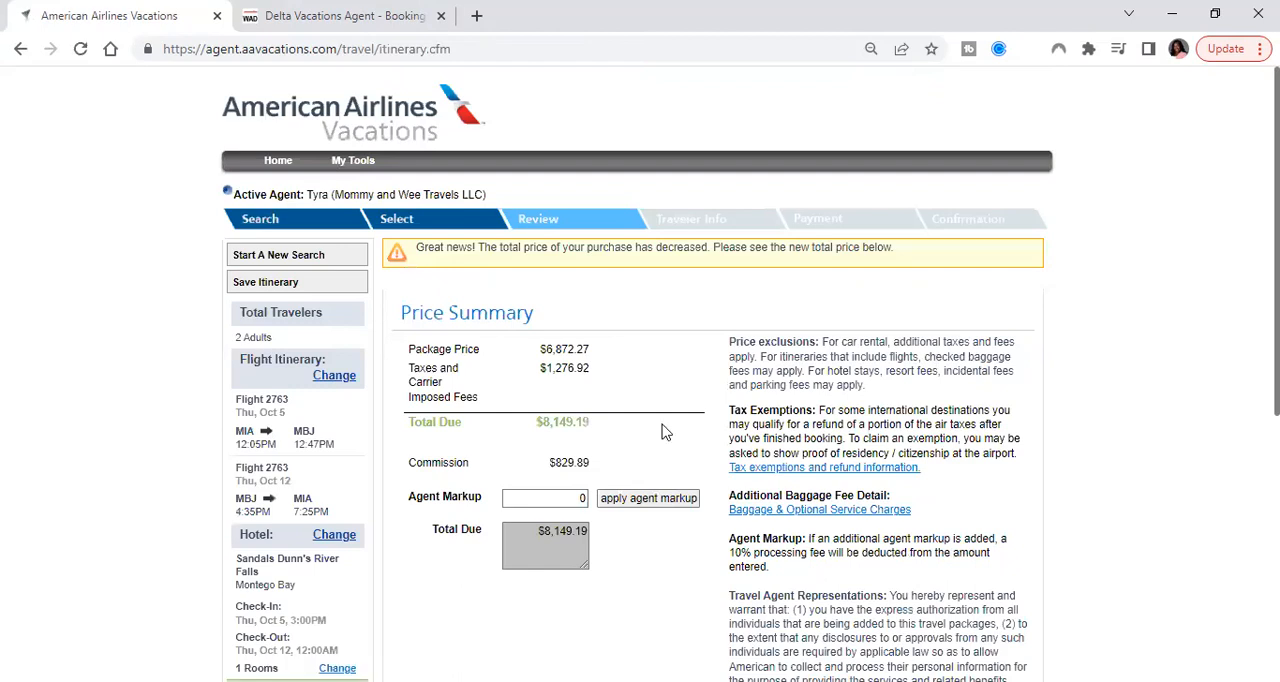
pyautogui.scroll(-1, 661, 432)
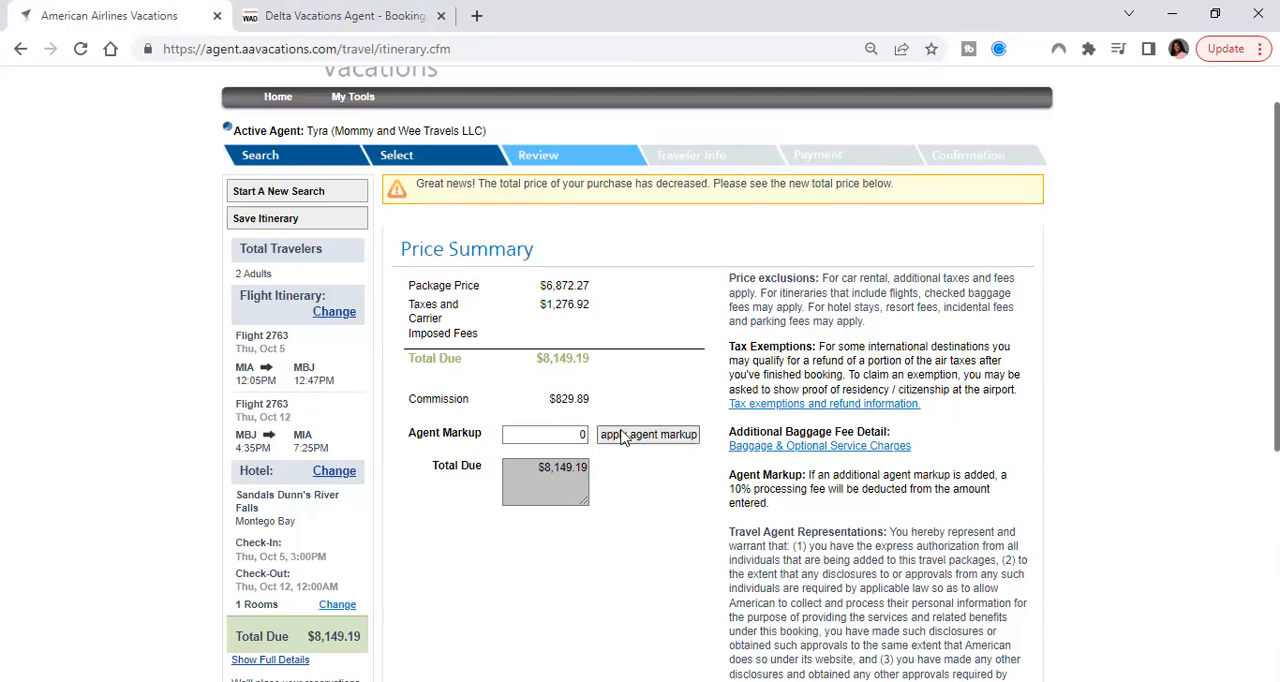
pyautogui.scroll(1, 622, 437)
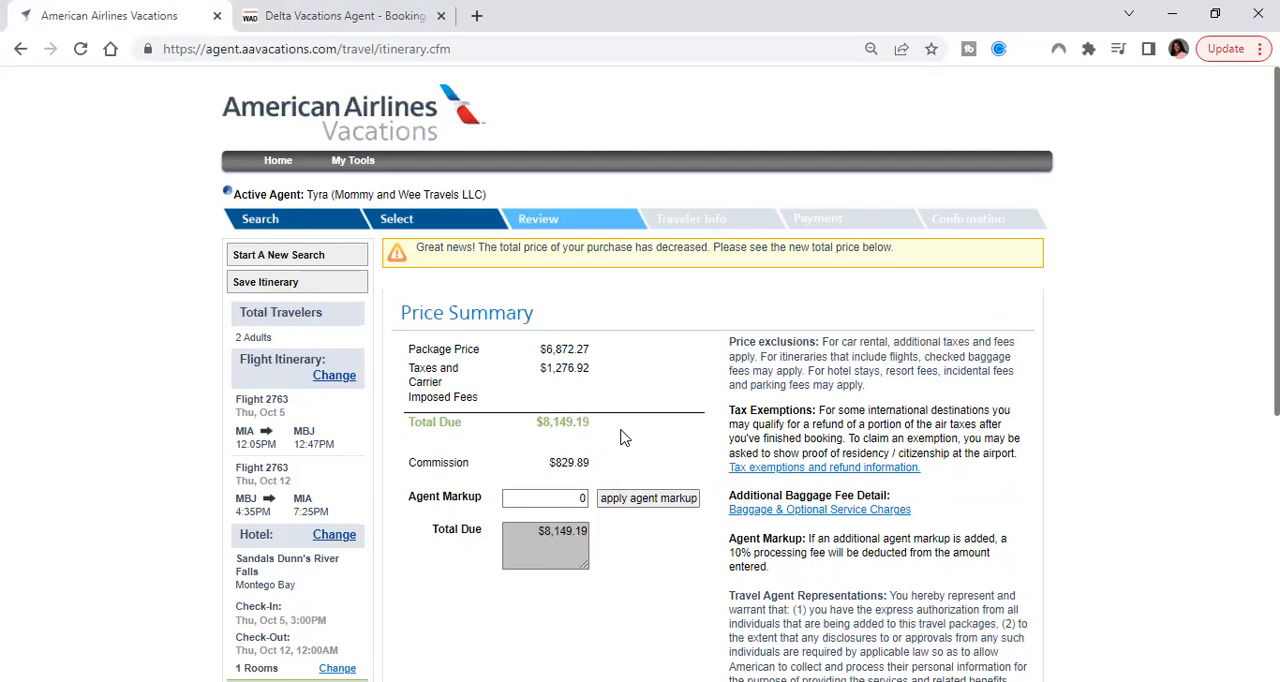
pyautogui.scroll(-1, 622, 437)
pyautogui.scroll(1, 349, 163)
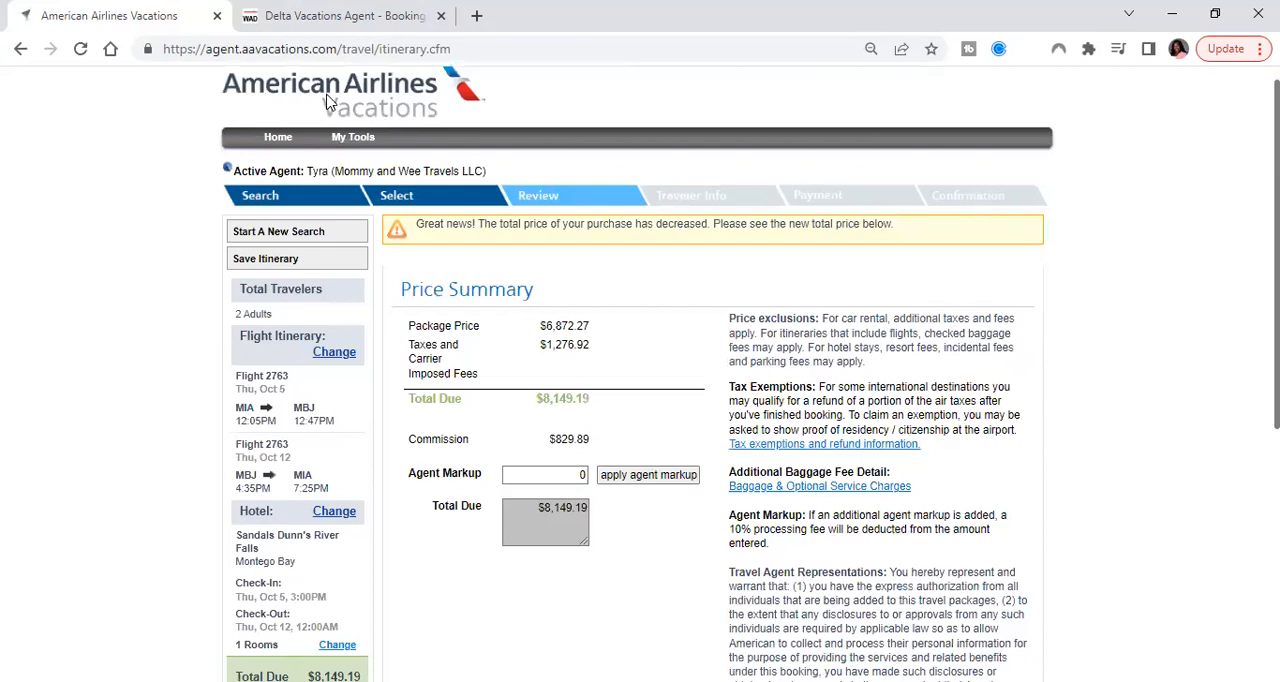
# Open the travel agent offers page in another tab and copy the promo code NEWYEAR150 from the $150 savings offer
pyautogui.click(378, 118)
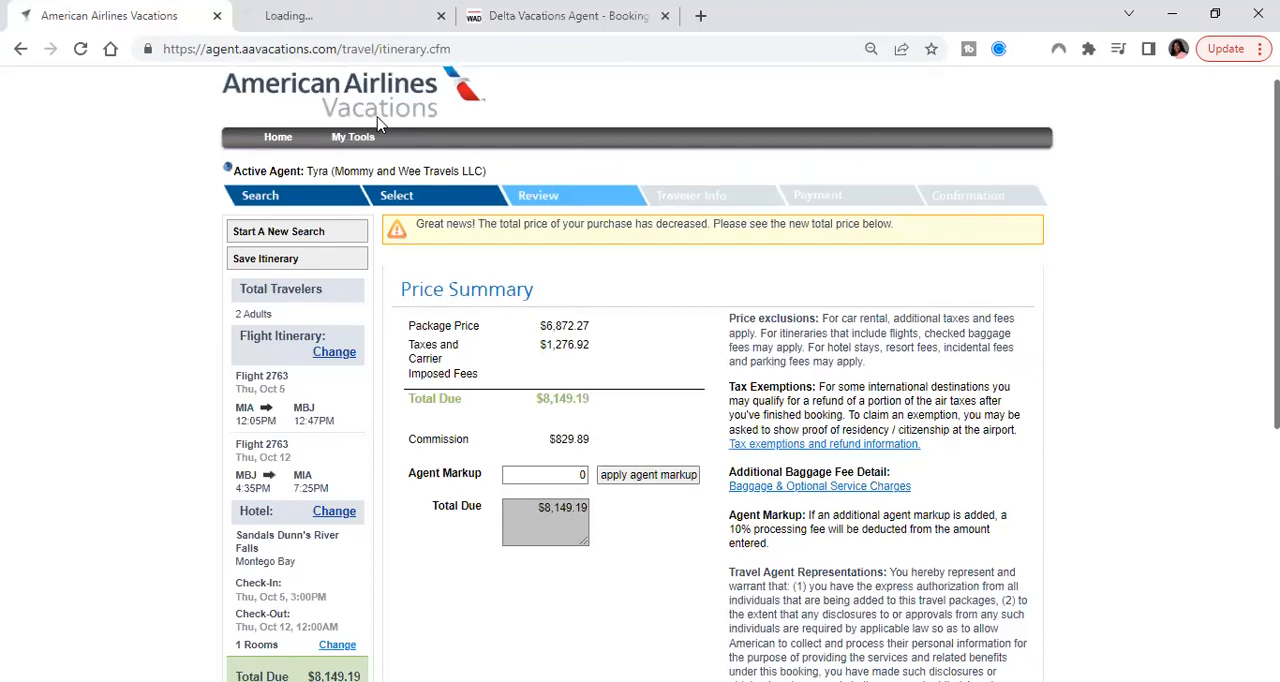
pyautogui.click(350, 15)
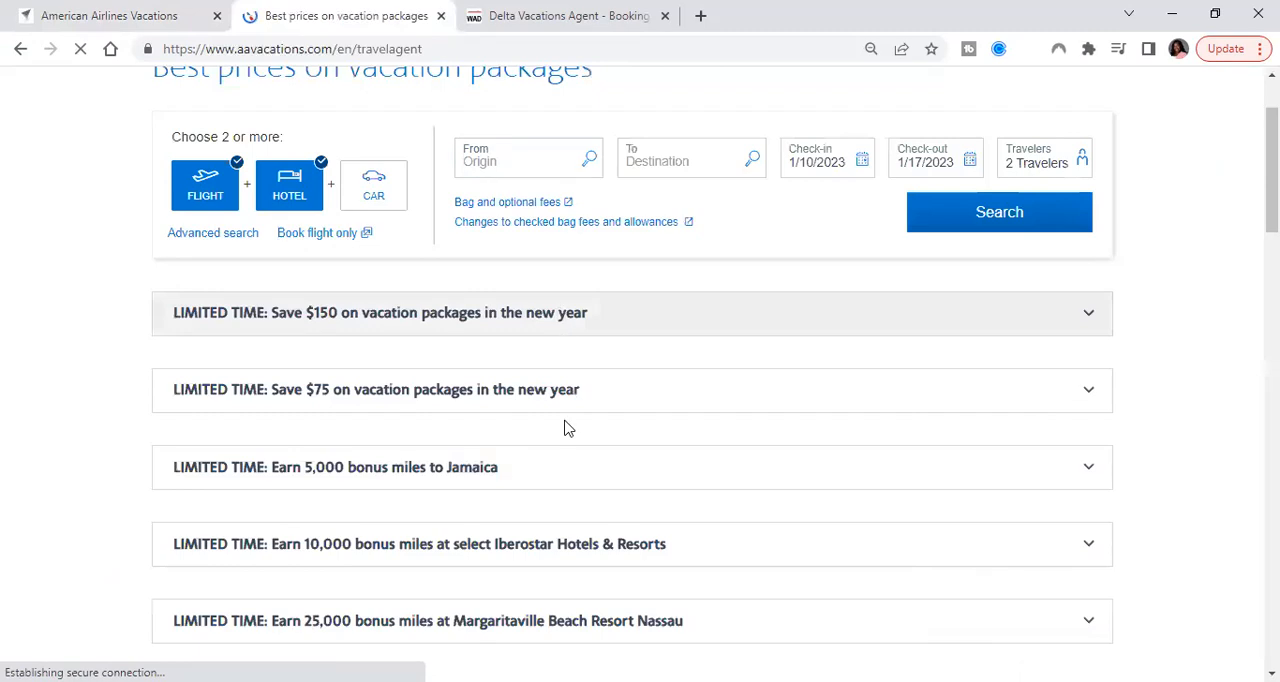
pyautogui.click(558, 330)
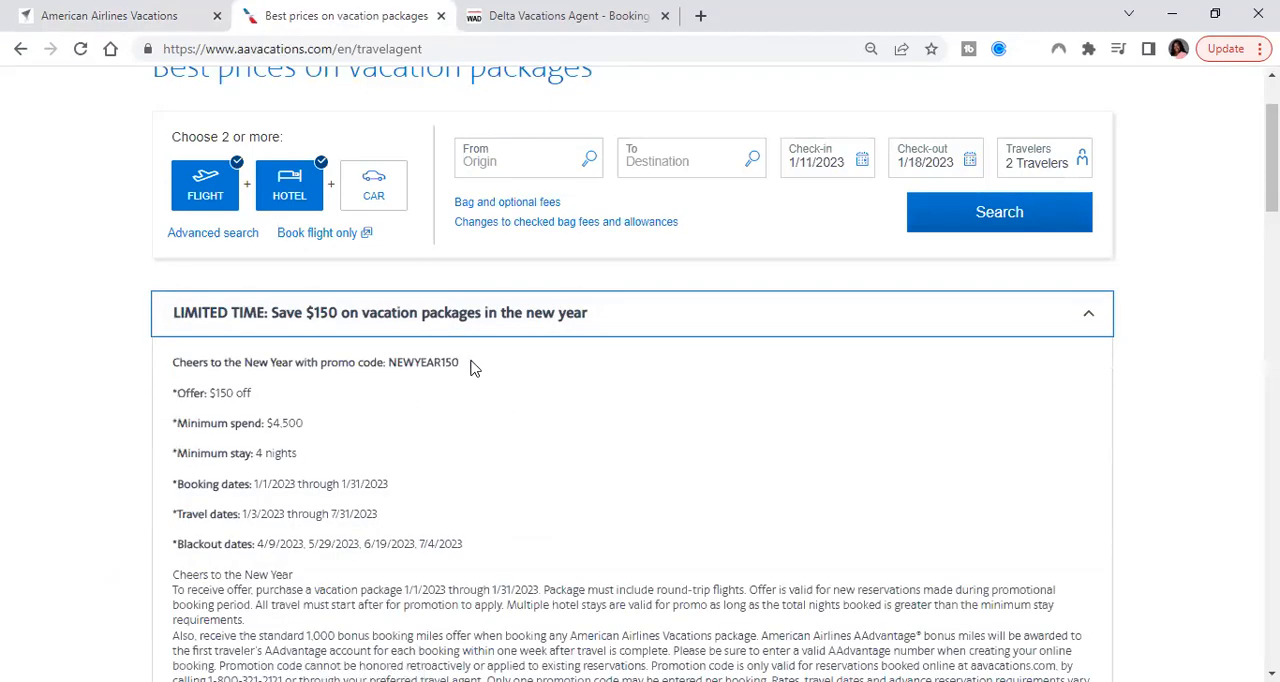
pyautogui.doubleClick(391, 363)
pyautogui.hotkey('ctrl', 'c')
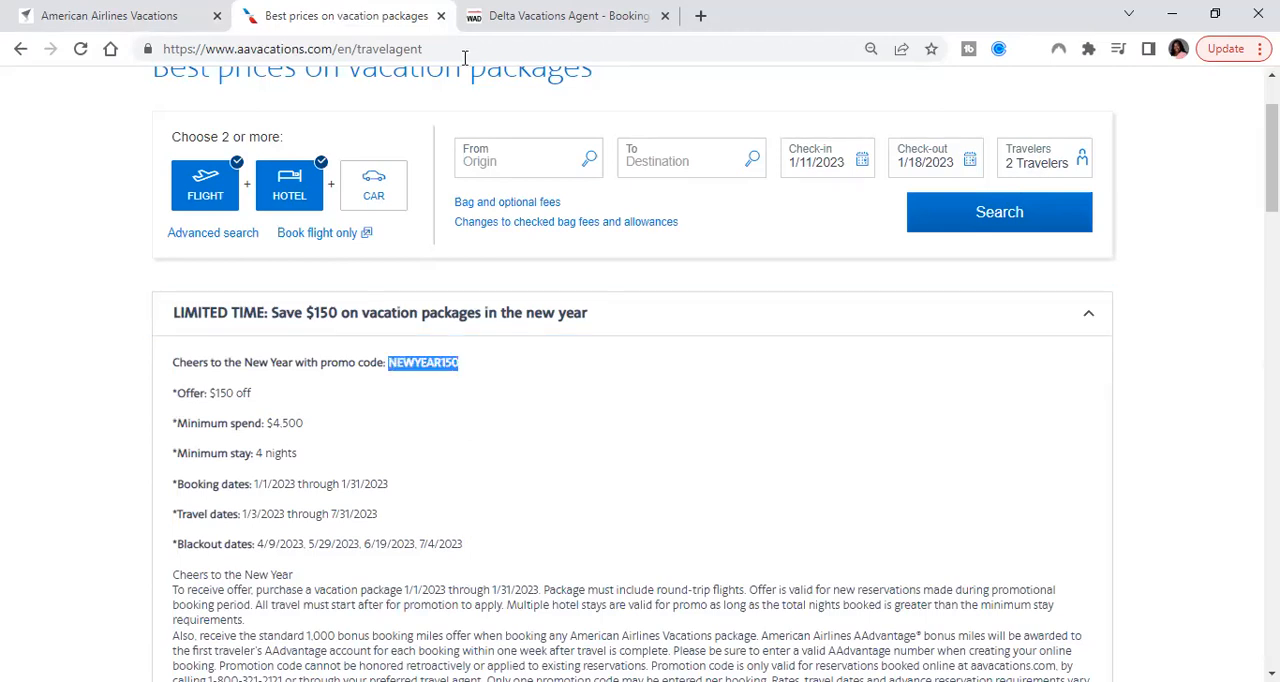
# Try to apply the promotion code NEWYEAR150 to the itinerary, and clear it from the promotion code entry
pyautogui.click(110, 16)
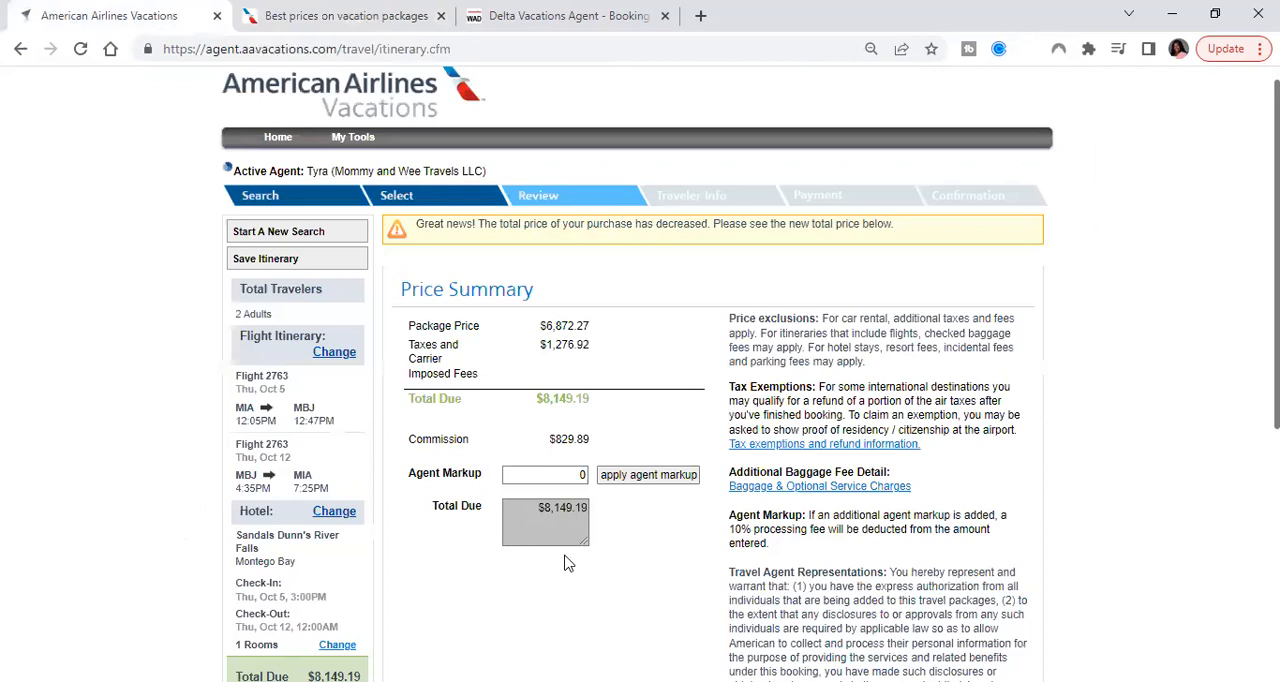
pyautogui.scroll(-4, 560, 537)
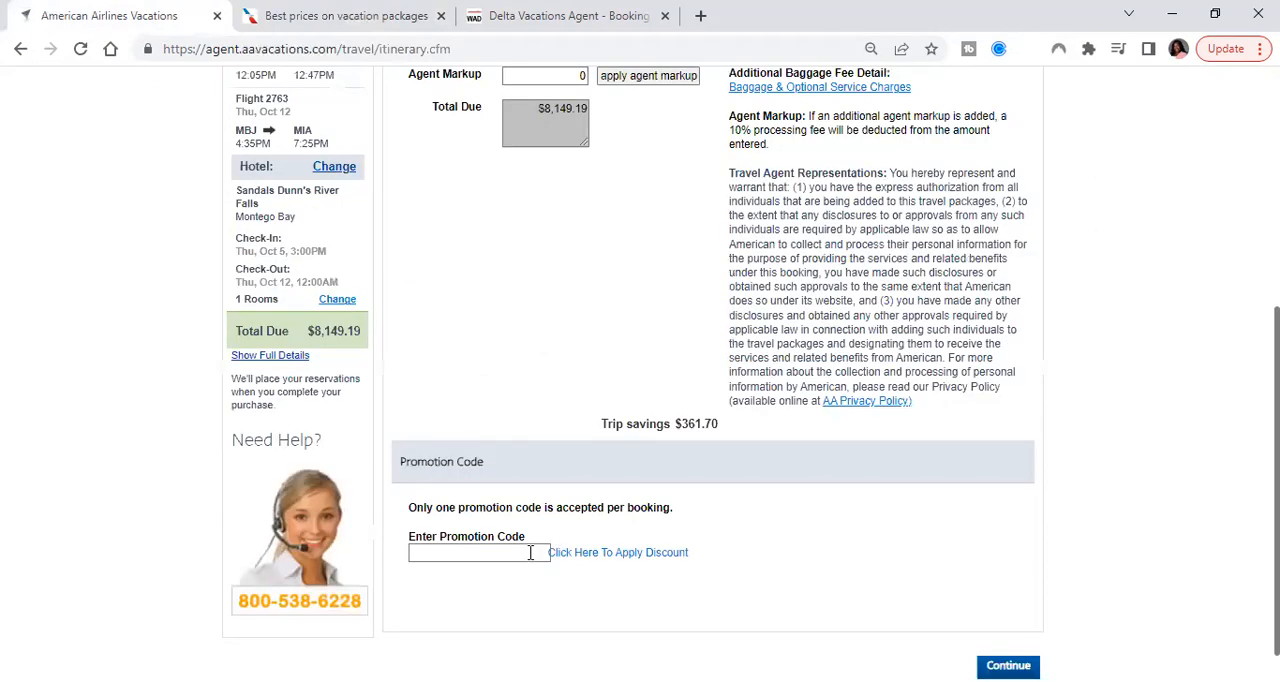
pyautogui.click(530, 552)
pyautogui.hotkey('ctrl', 'v')
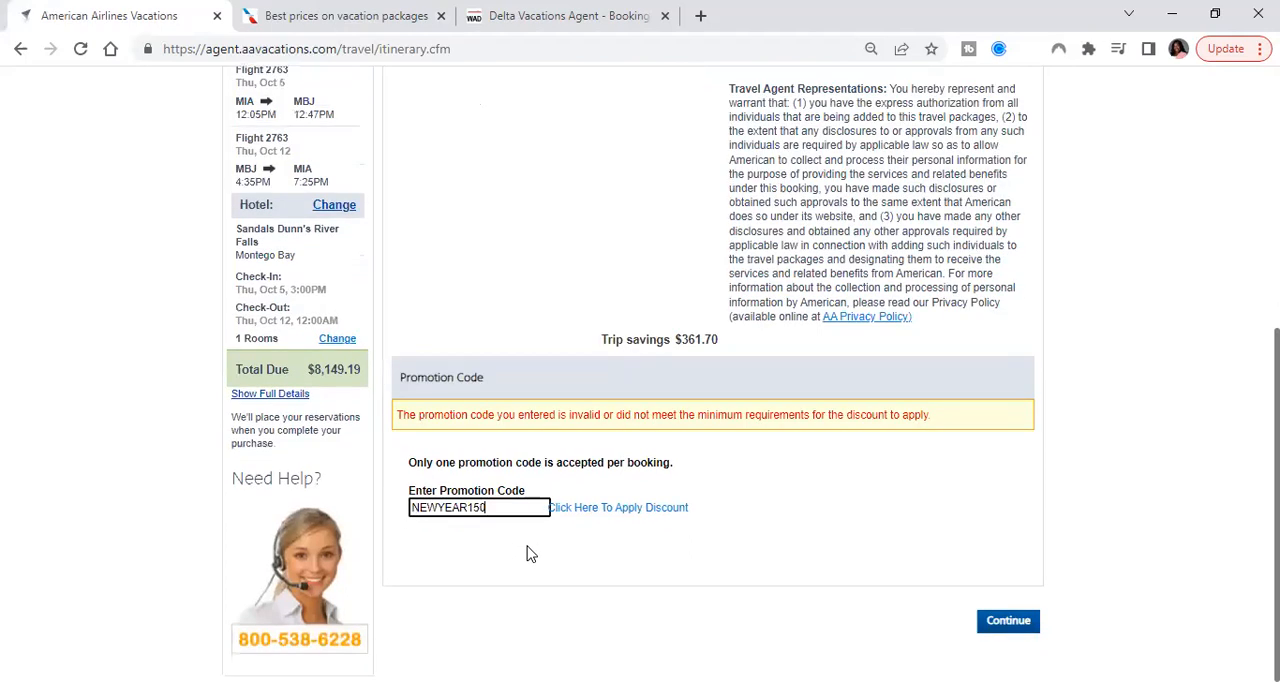
pyautogui.doubleClick(489, 508)
pyautogui.press('BackSpace')
# Return to the offers page, expand the $75 vacation package offer and copy its promo code NEWYEAR75
pyautogui.click(350, 18)
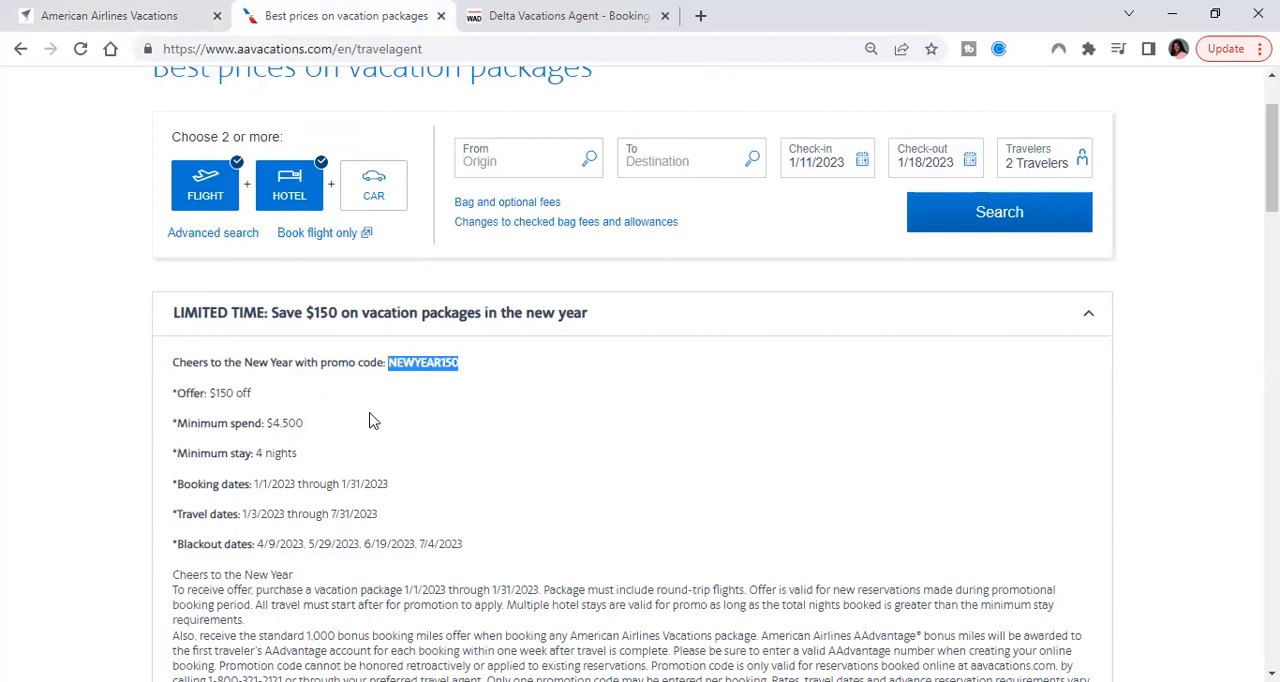
pyautogui.scroll(-5, 530, 412)
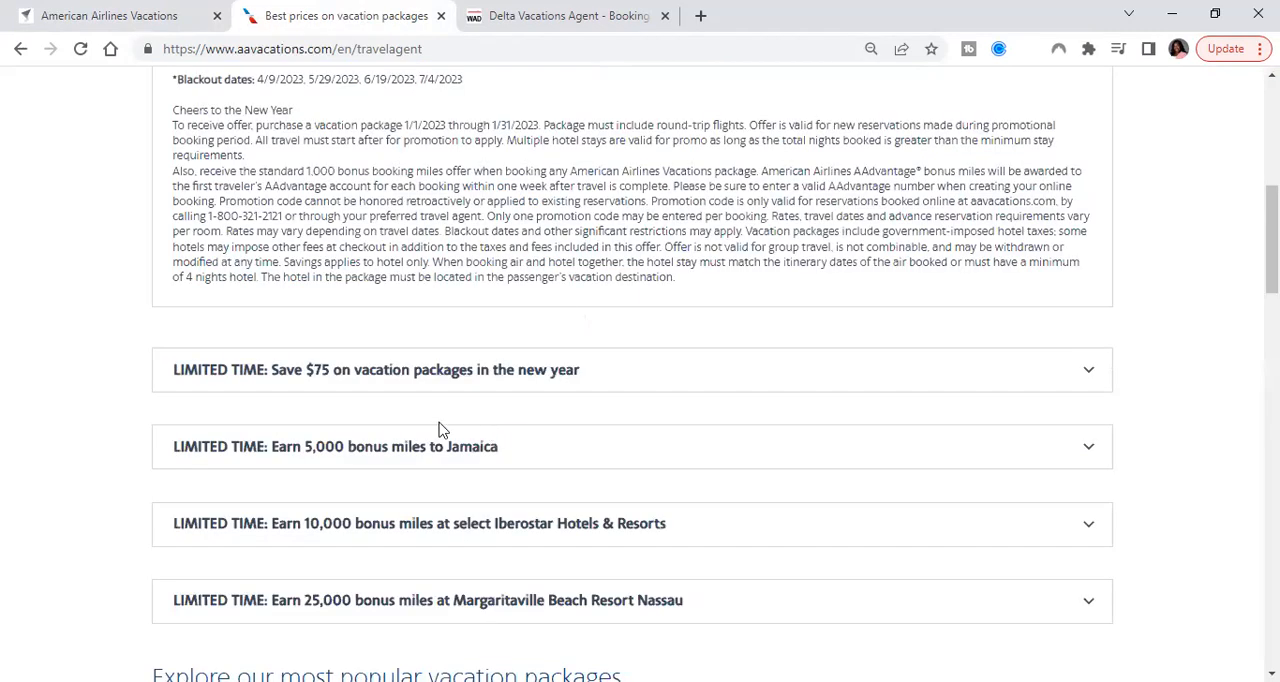
pyautogui.click(409, 367)
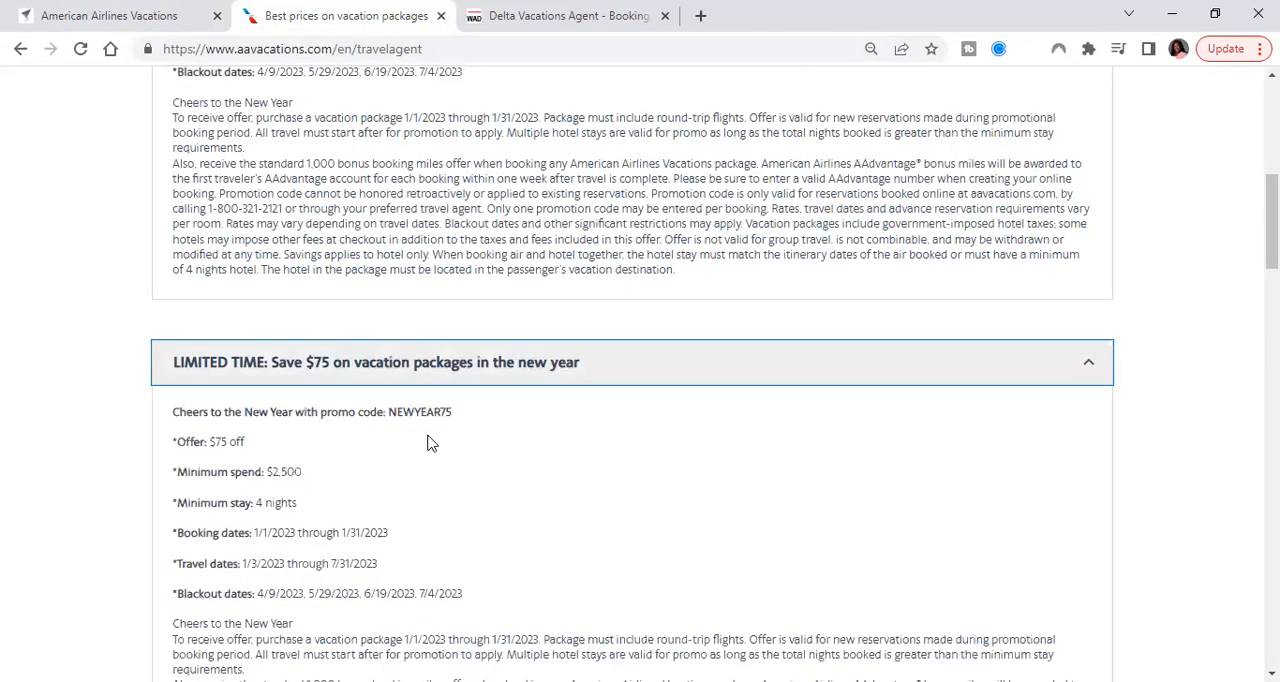
pyautogui.moveTo(455, 412); pyautogui.dragTo(387, 412)
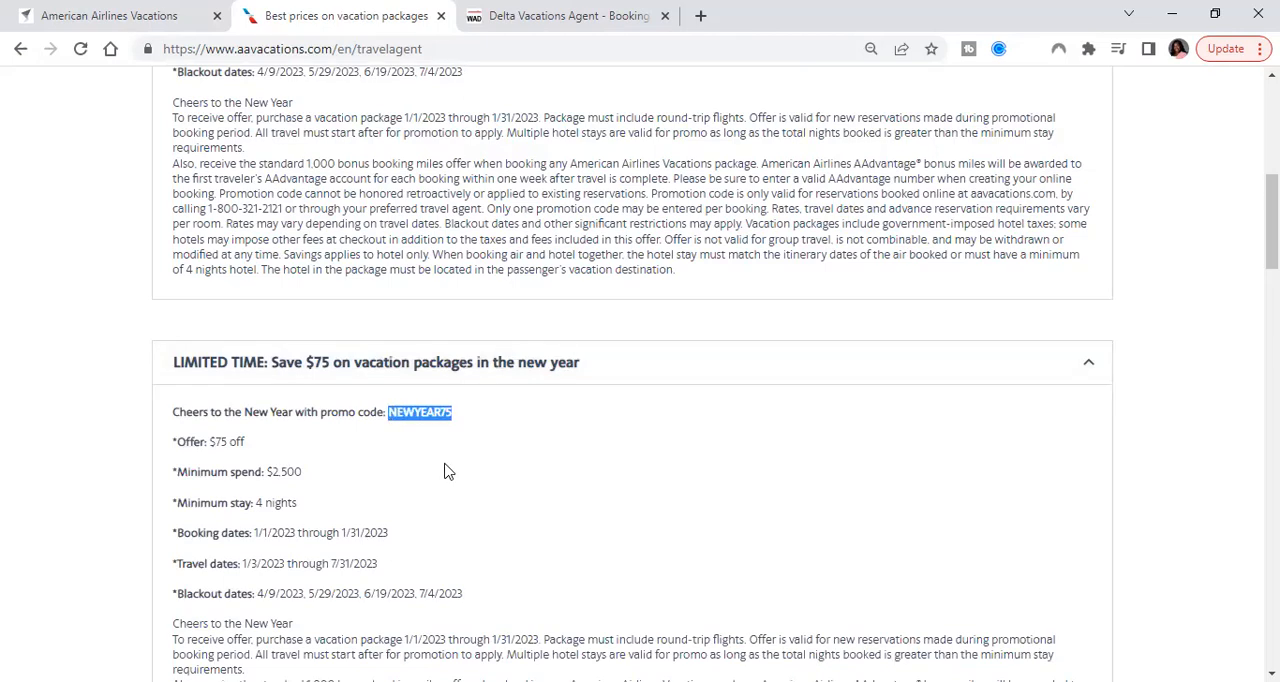
pyautogui.scroll(-1, 444, 471)
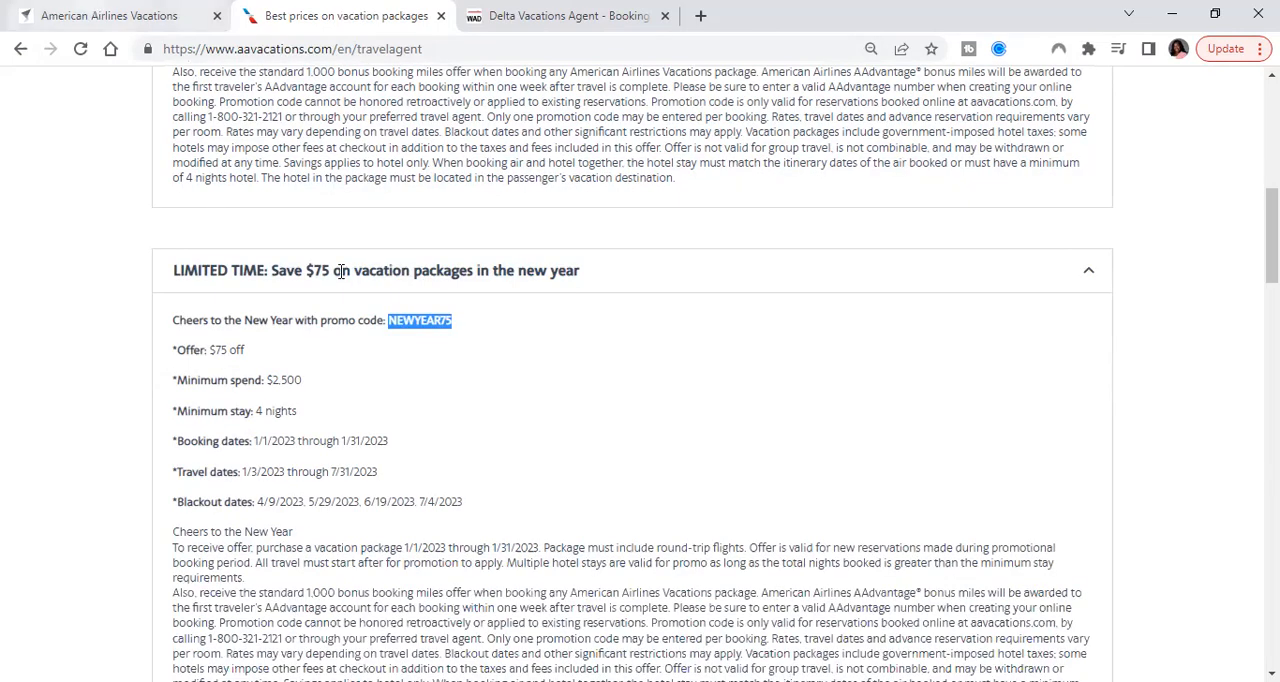
pyautogui.hotkey('ctrl', 'c')
# Enter the promotion code NEWYEAR75 on the itinerary and highlight the commission amount in the price summary
pyautogui.hotkey('ctrl', 'shift', 'Tab')
pyautogui.click(483, 507)
pyautogui.hotkey('ctrl', 'v')
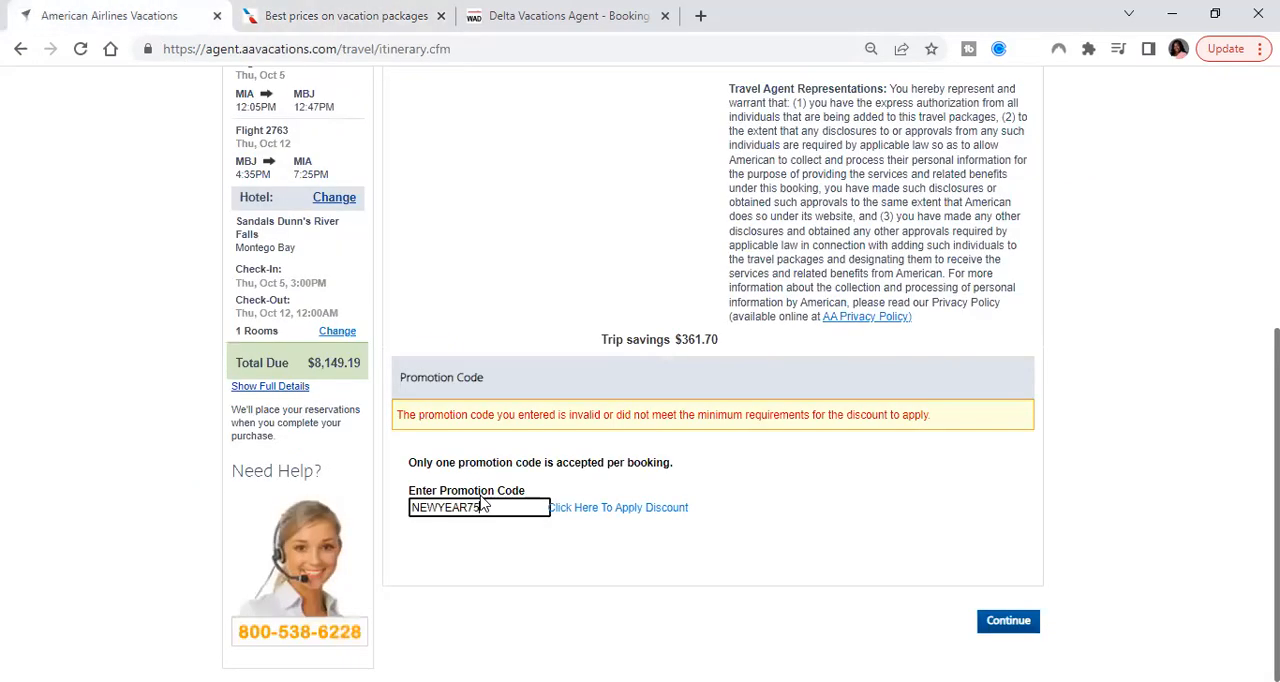
pyautogui.scroll(3, 622, 456)
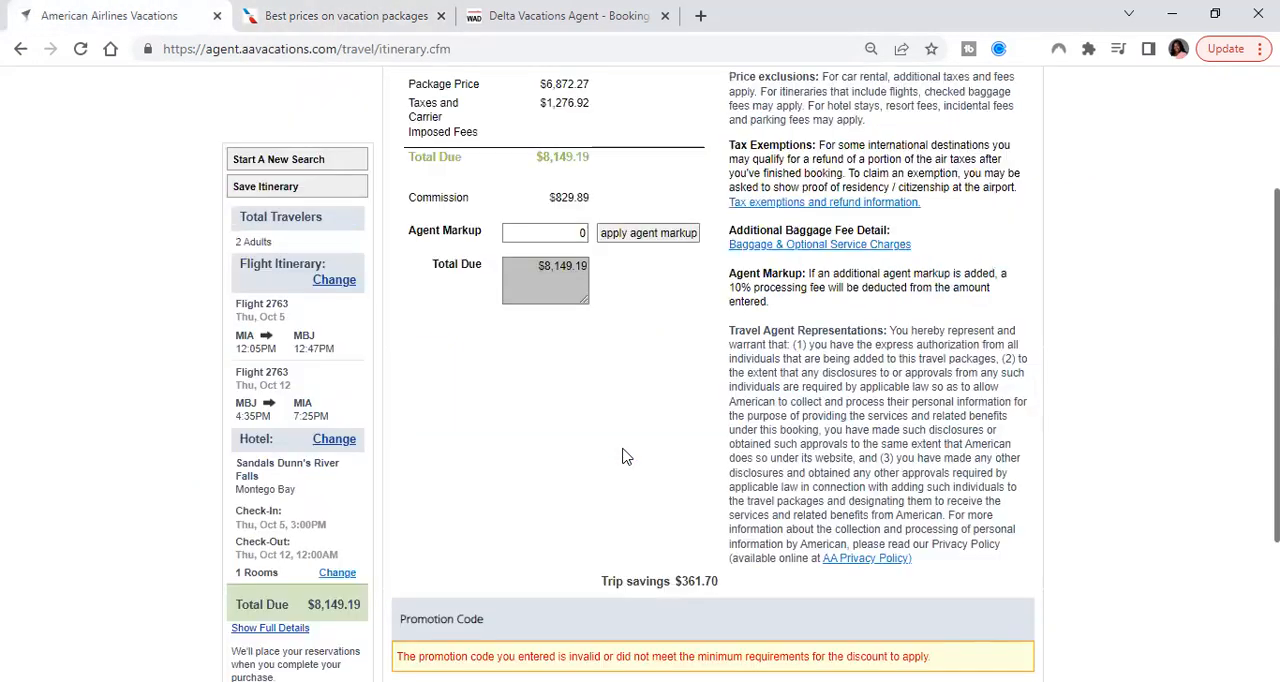
pyautogui.doubleClick(583, 200)
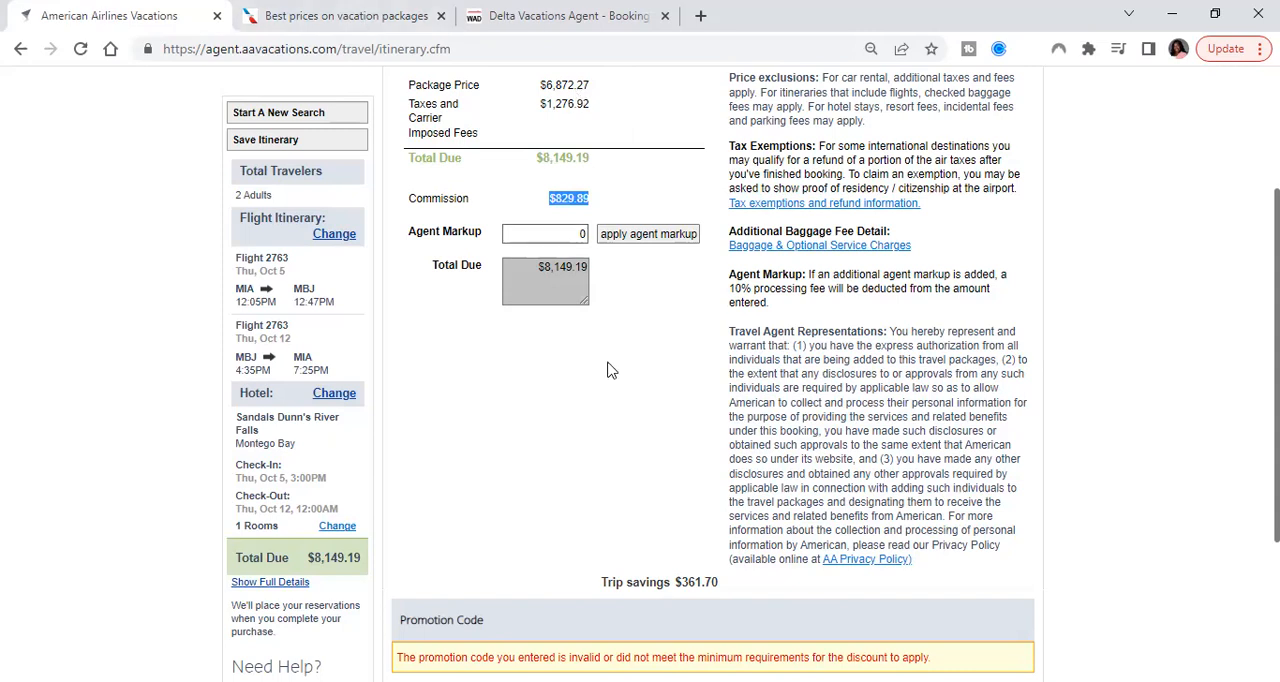
# Continue from the itinerary to the traveler information page and review the checkout form down to the Pre Departure Protection section
pyautogui.scroll(-2, 610, 370)
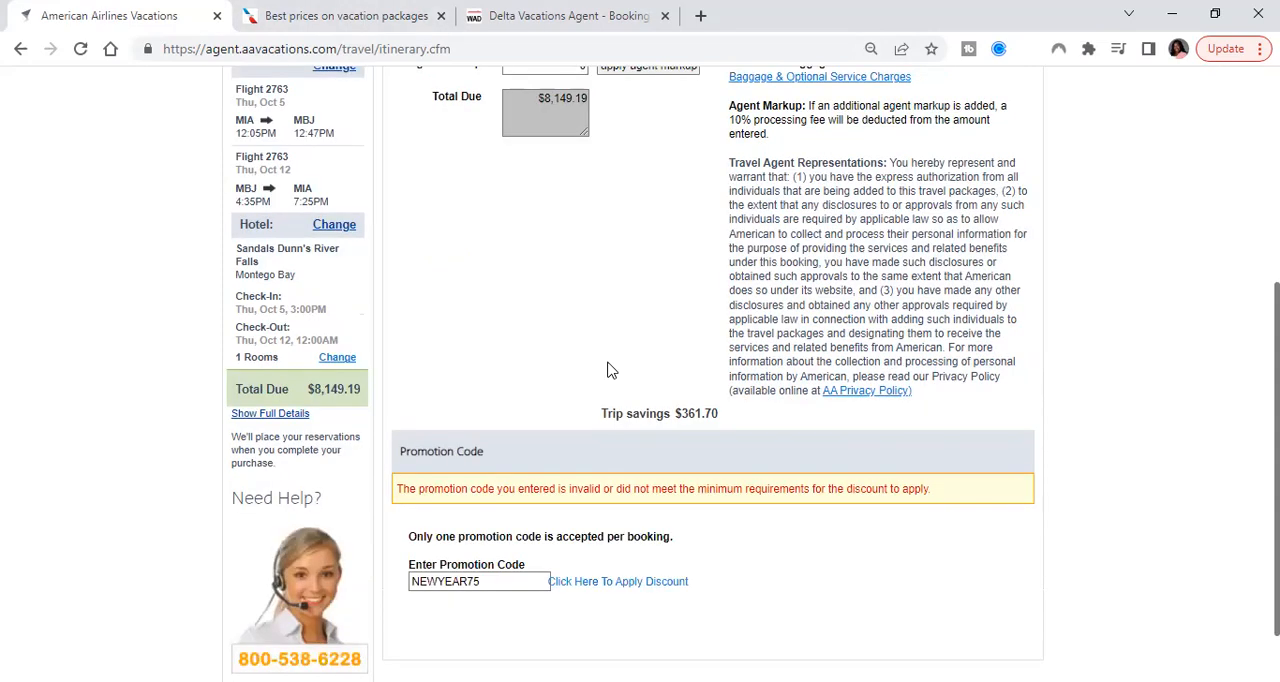
pyautogui.scroll(-1, 610, 370)
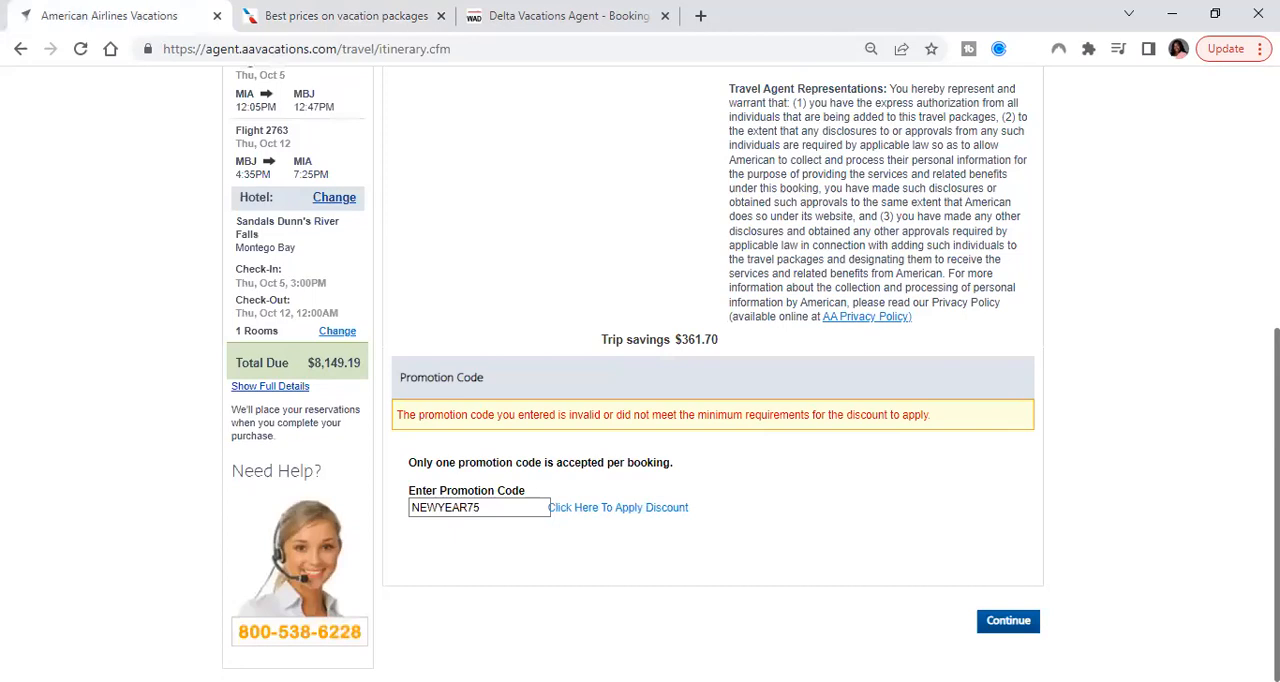
pyautogui.click(1008, 621)
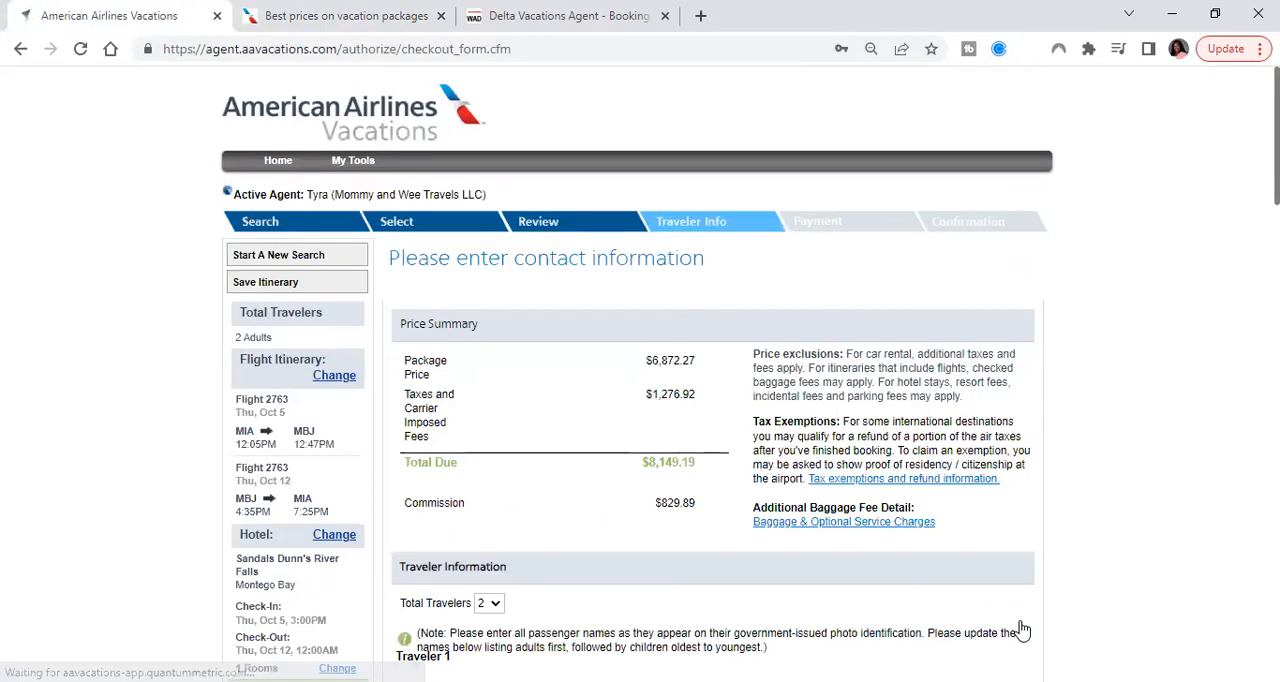
pyautogui.scroll(-3, 1020, 628)
pyautogui.scroll(-6, 737, 523)
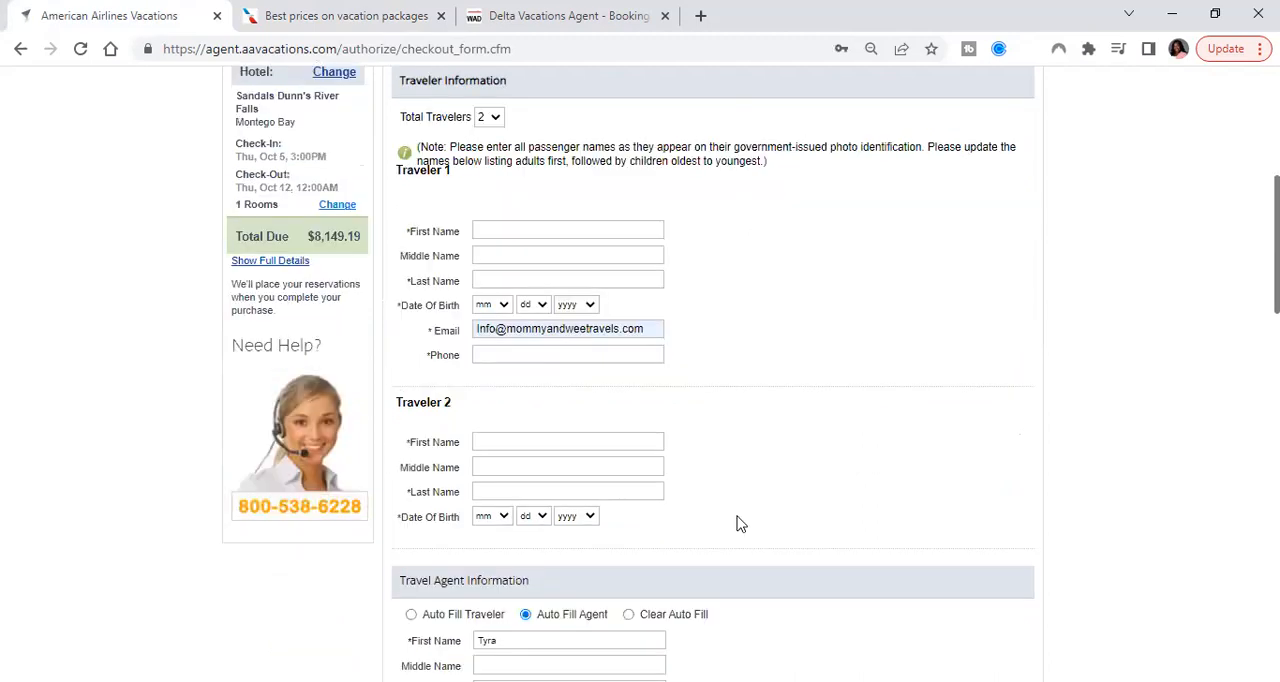
pyautogui.scroll(-10, 737, 523)
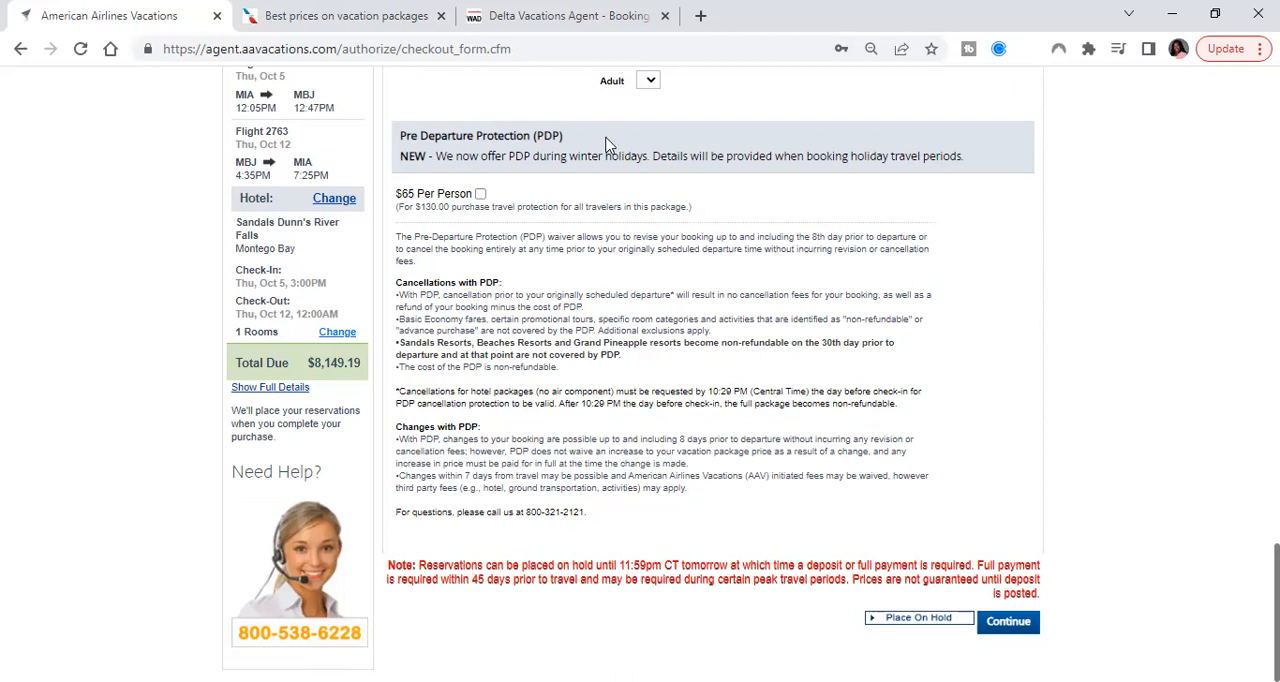
# Switch to the Delta Vacations booking site and set the origin code to mia and the destination code to mbj
pyautogui.click(533, 18)
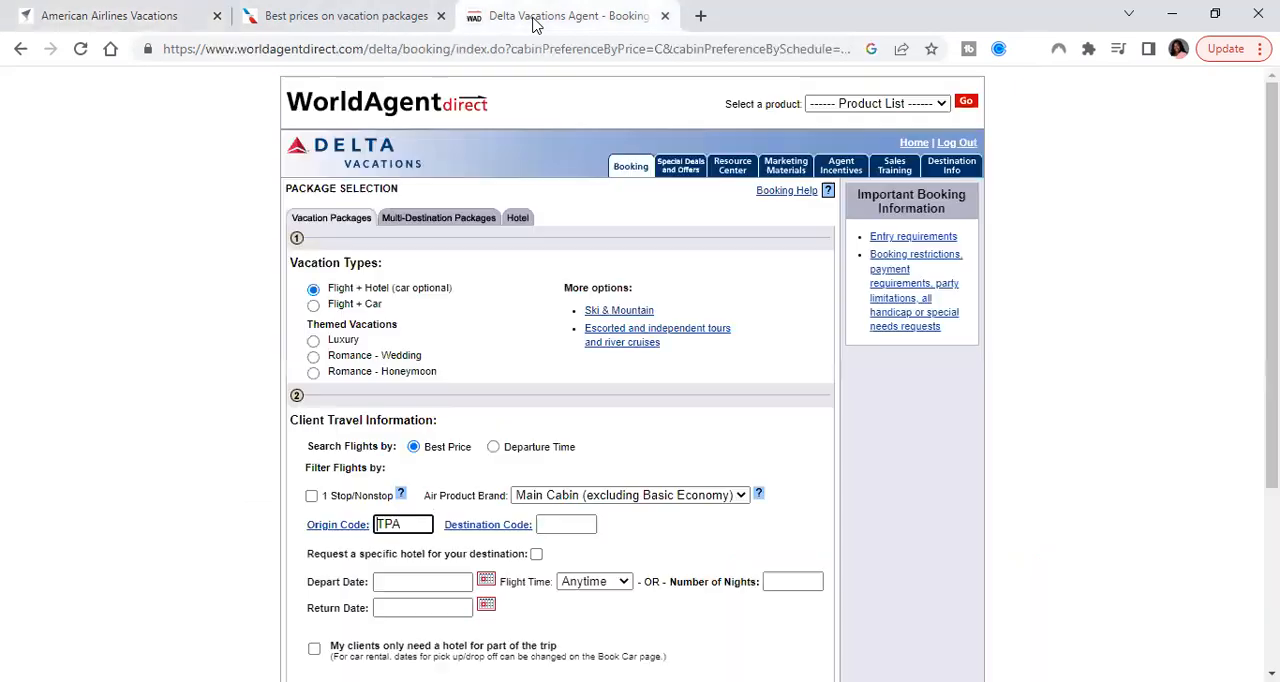
pyautogui.scroll(-2, 530, 265)
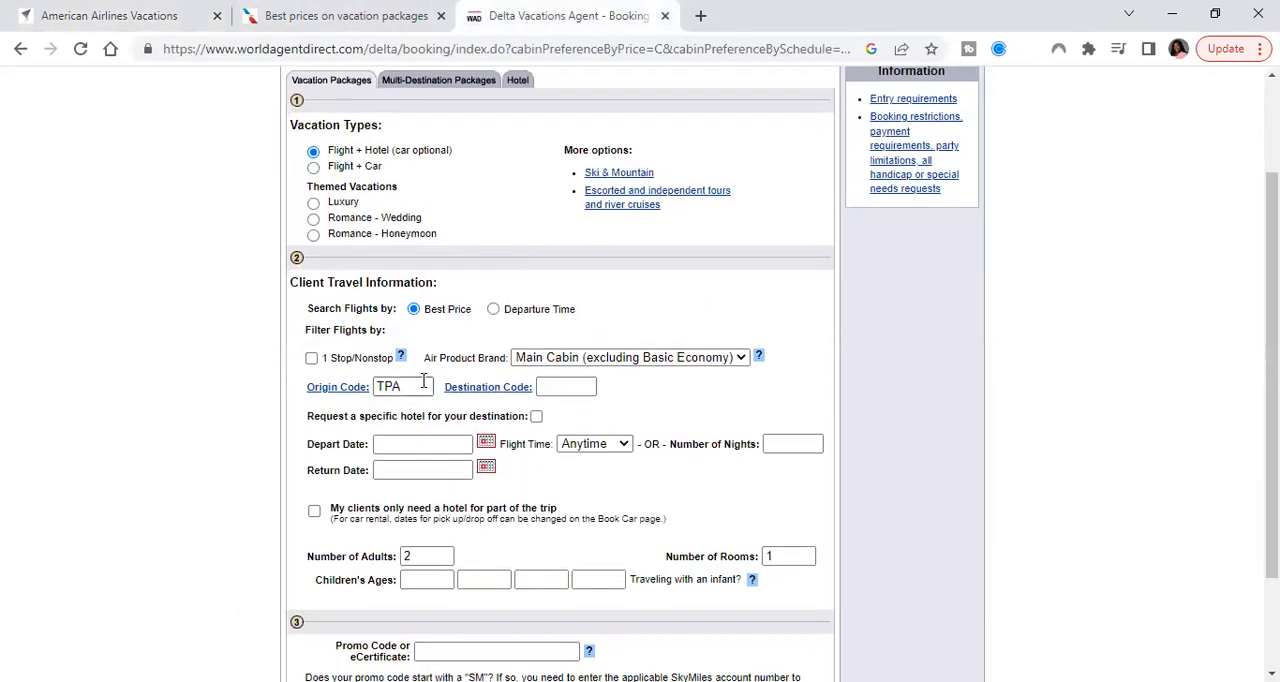
pyautogui.doubleClick(412, 384)
pyautogui.write('mia')
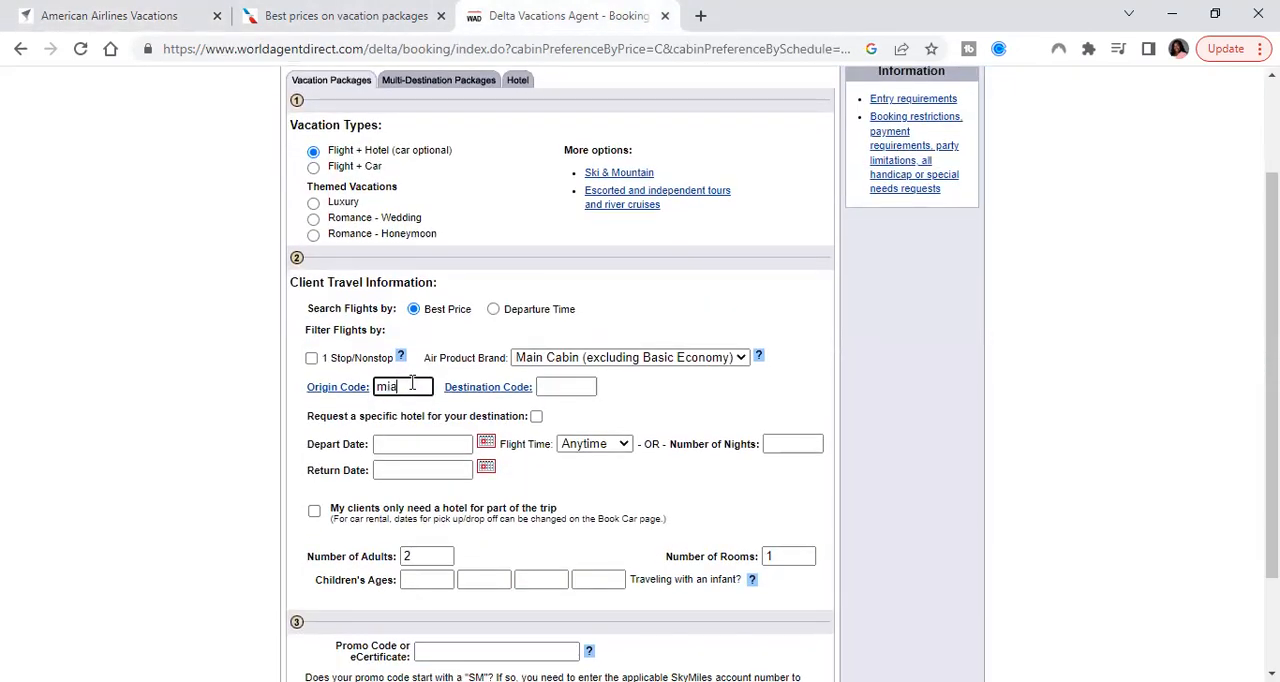
pyautogui.click(565, 387)
pyautogui.write('mbj')
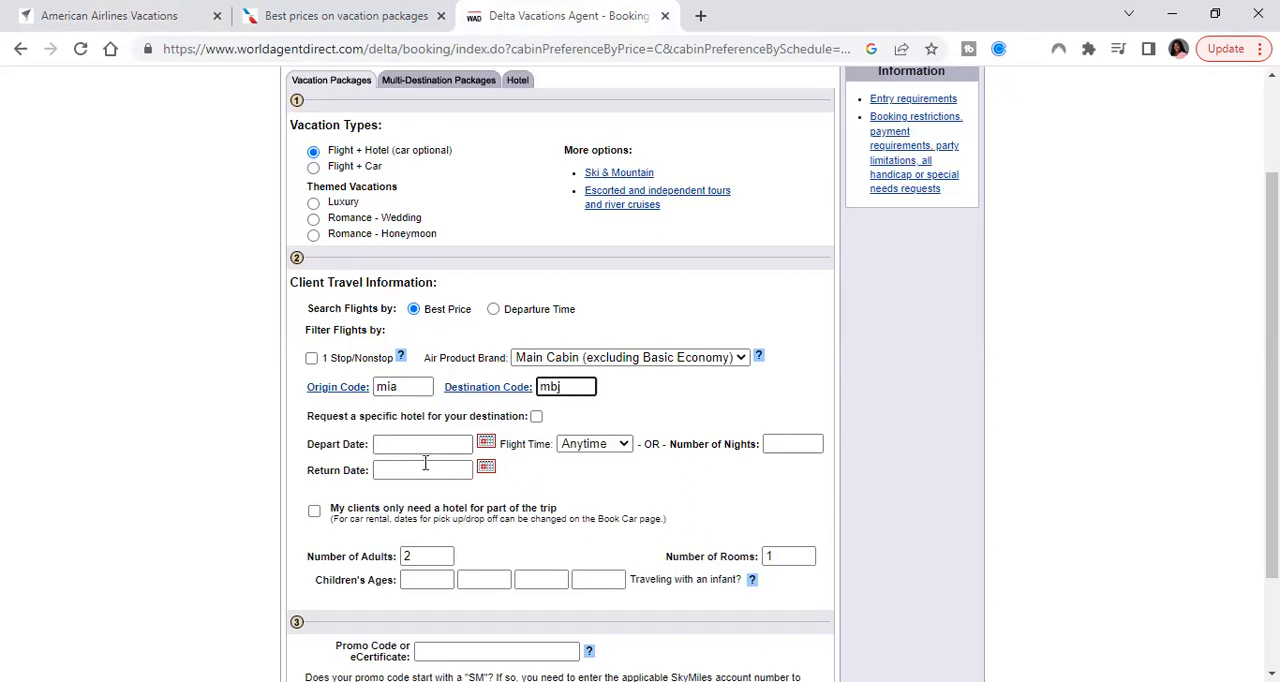
# Set the departure date to 10/5/2023, checking the travel dates on the American Airlines Vacations checkout page
pyautogui.click(427, 445)
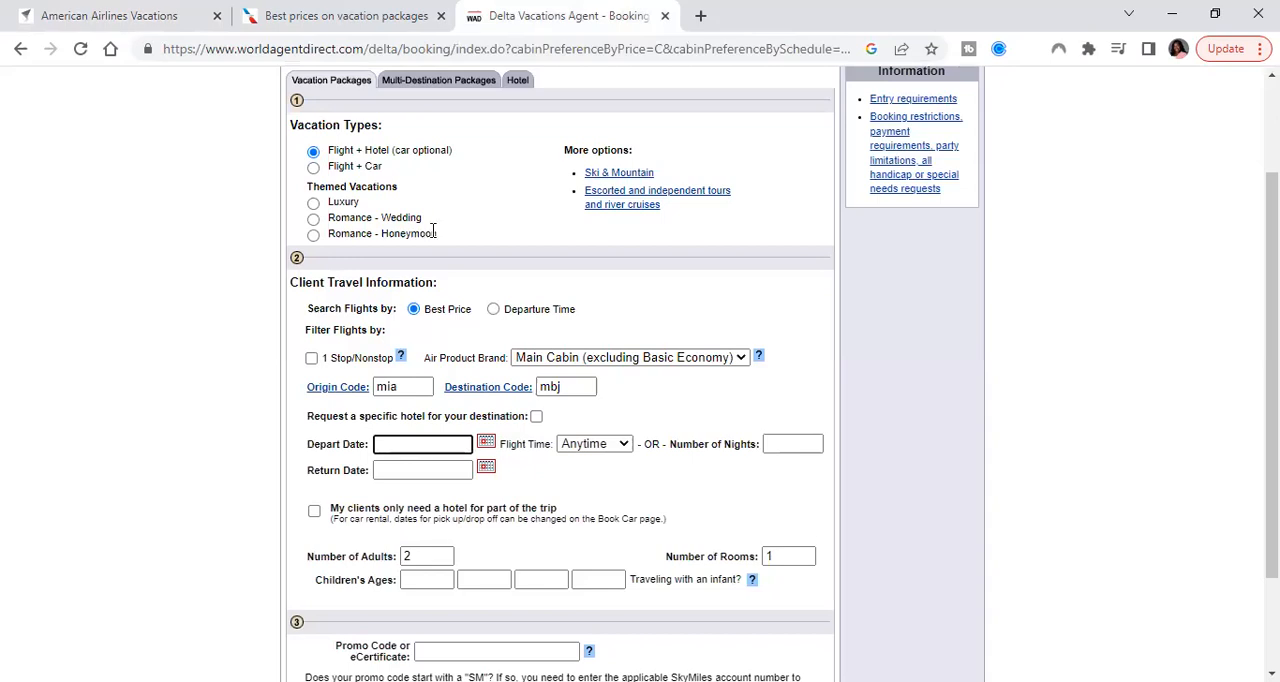
pyautogui.click(486, 443)
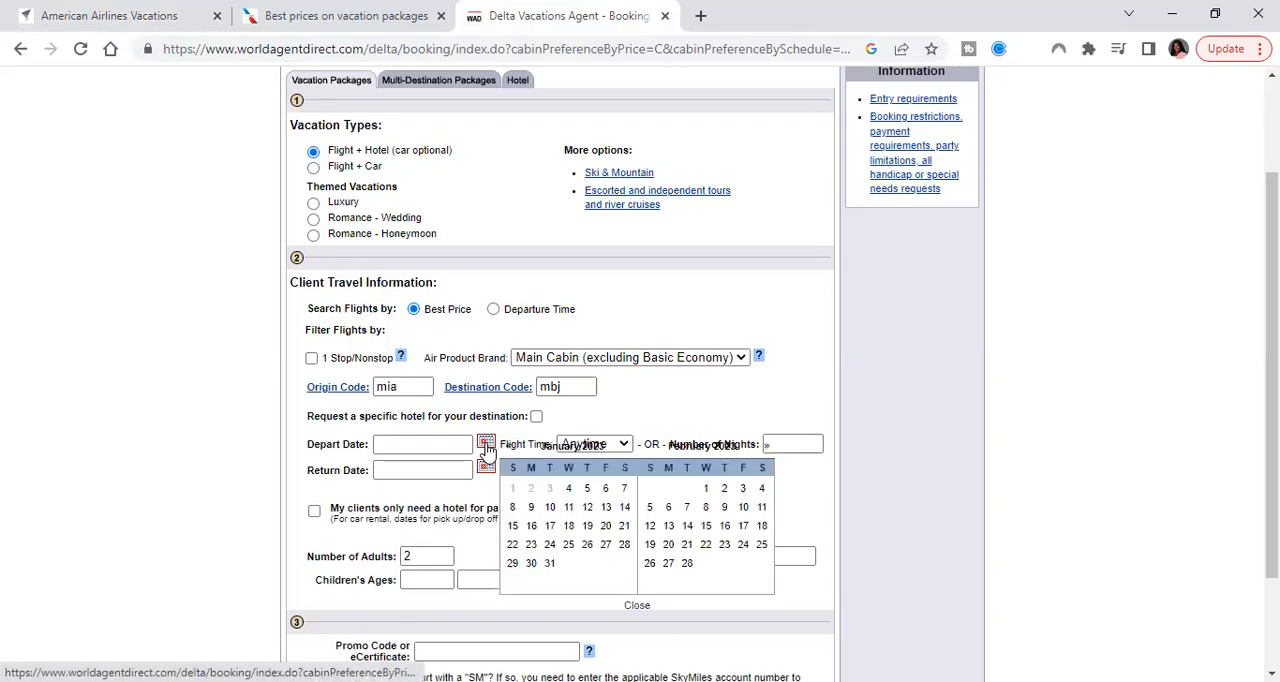
pyautogui.click(155, 15)
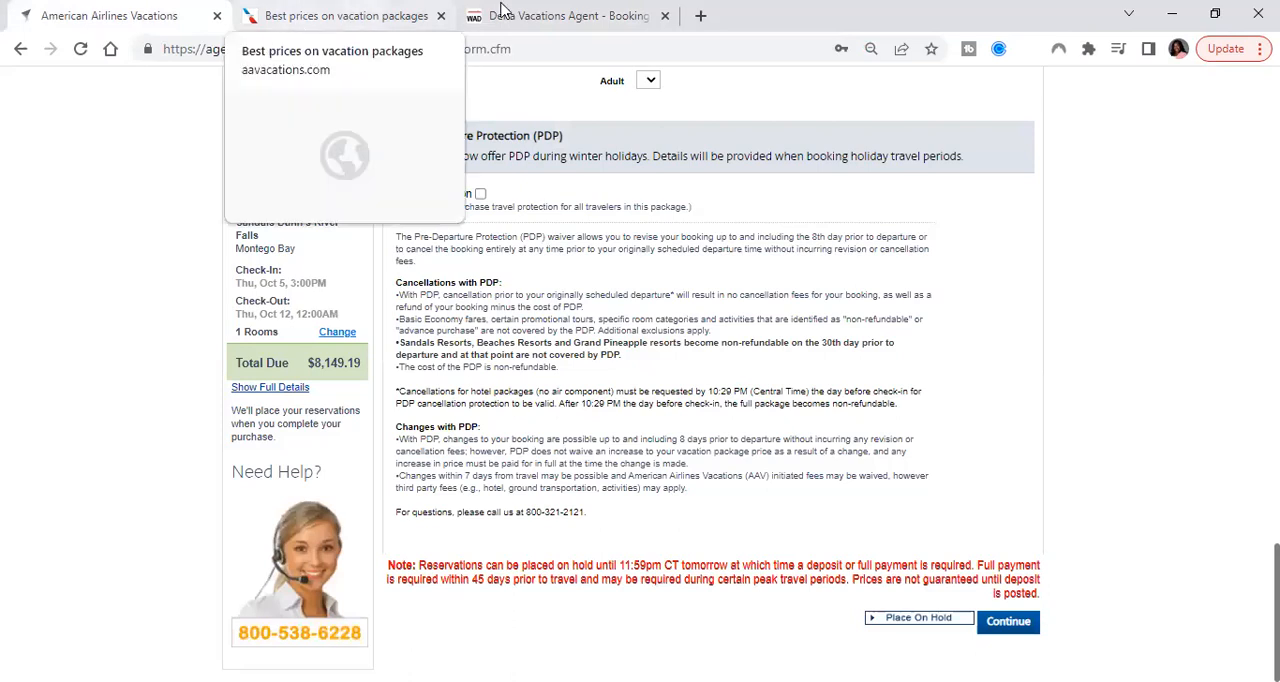
pyautogui.click(547, 22)
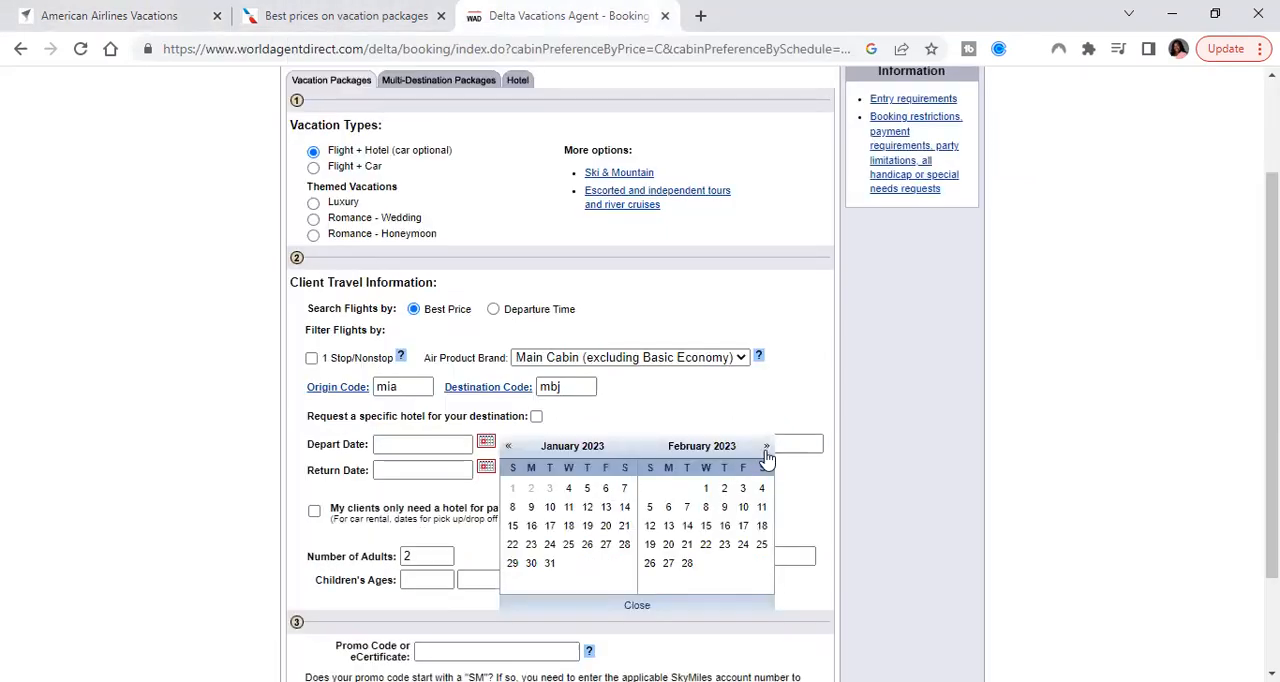
pyautogui.click(767, 448)
pyautogui.click(767, 448)
pyautogui.click(767, 448)
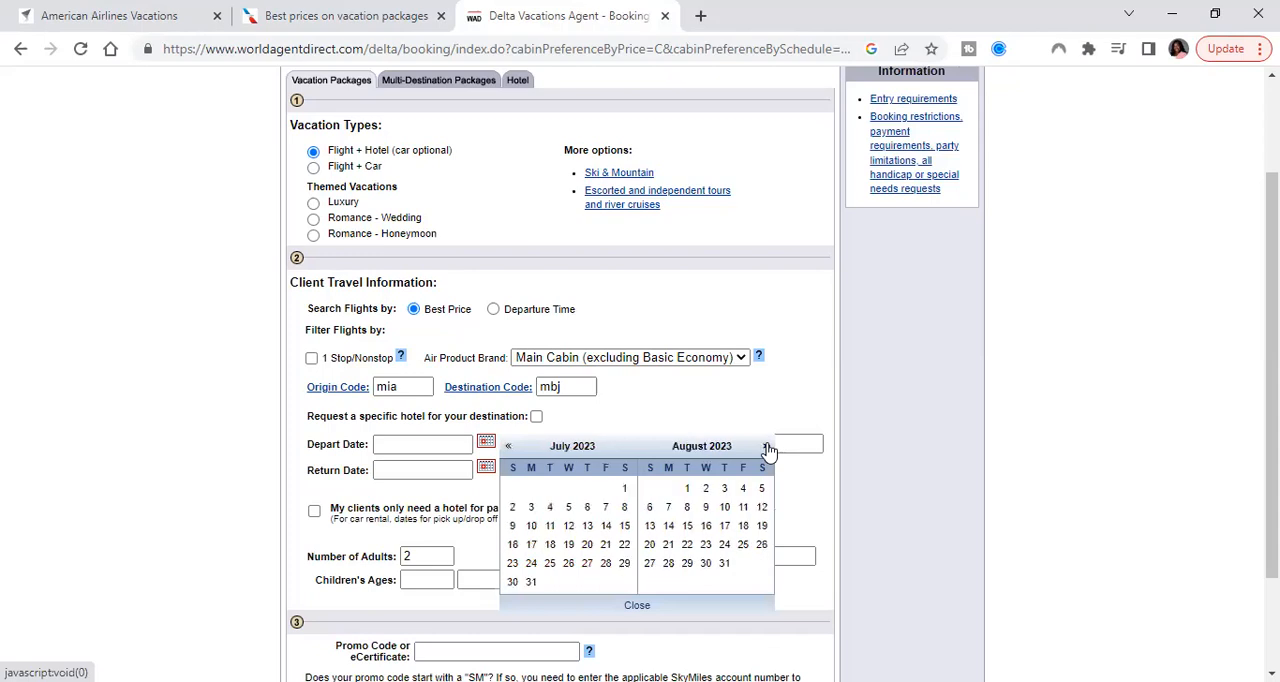
pyautogui.click(767, 448)
pyautogui.click(767, 448)
pyautogui.click(767, 448)
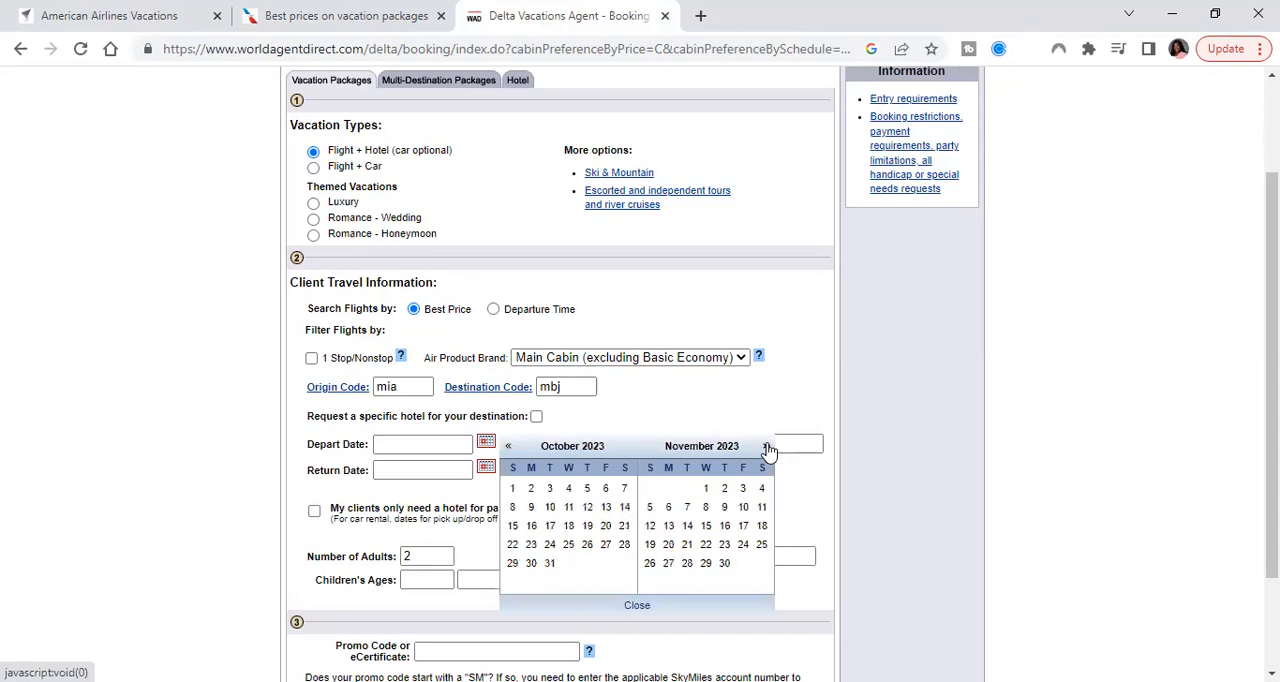
pyautogui.click(587, 490)
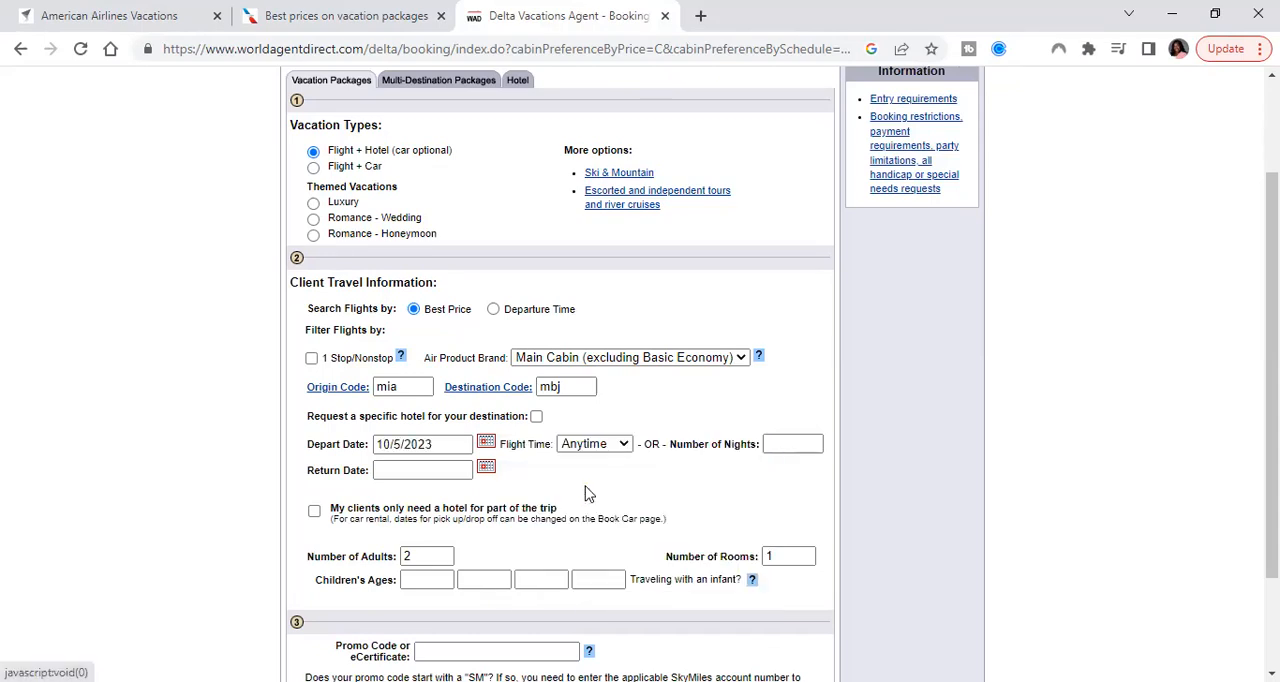
# Set the return date to 10/12/2023 and submit the package search for 2 adults and 1 room
pyautogui.click(487, 470)
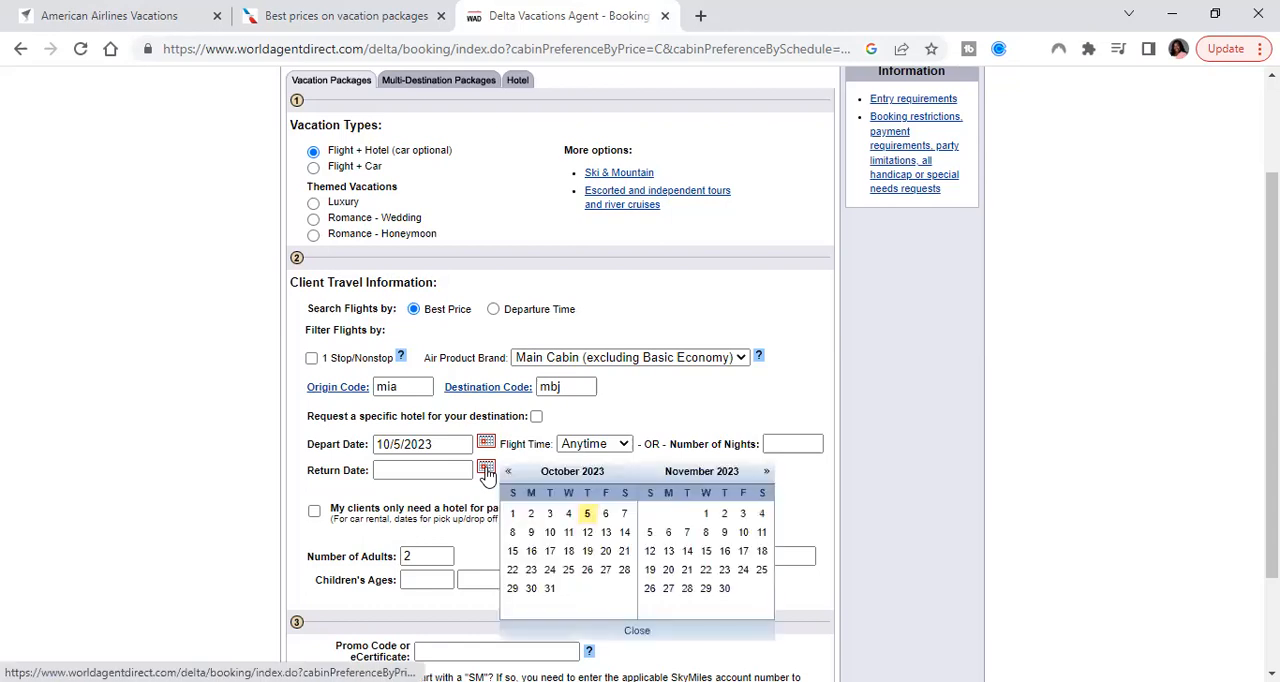
pyautogui.click(587, 533)
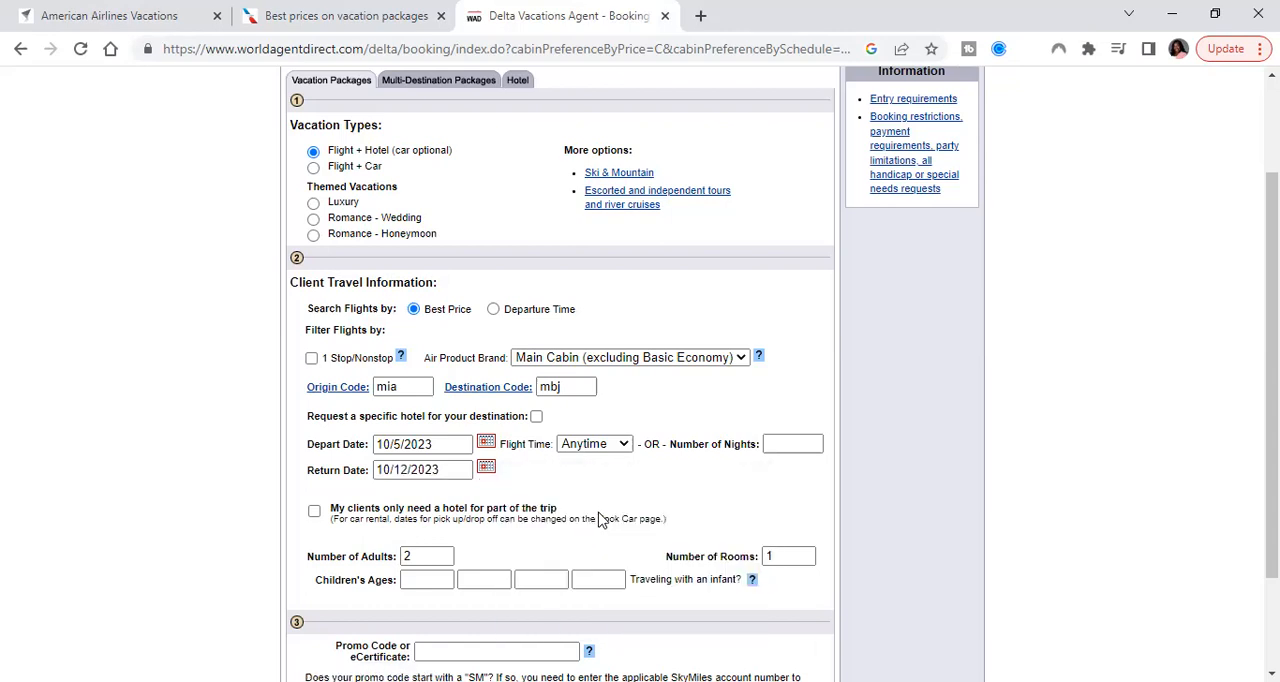
pyautogui.scroll(-3, 600, 520)
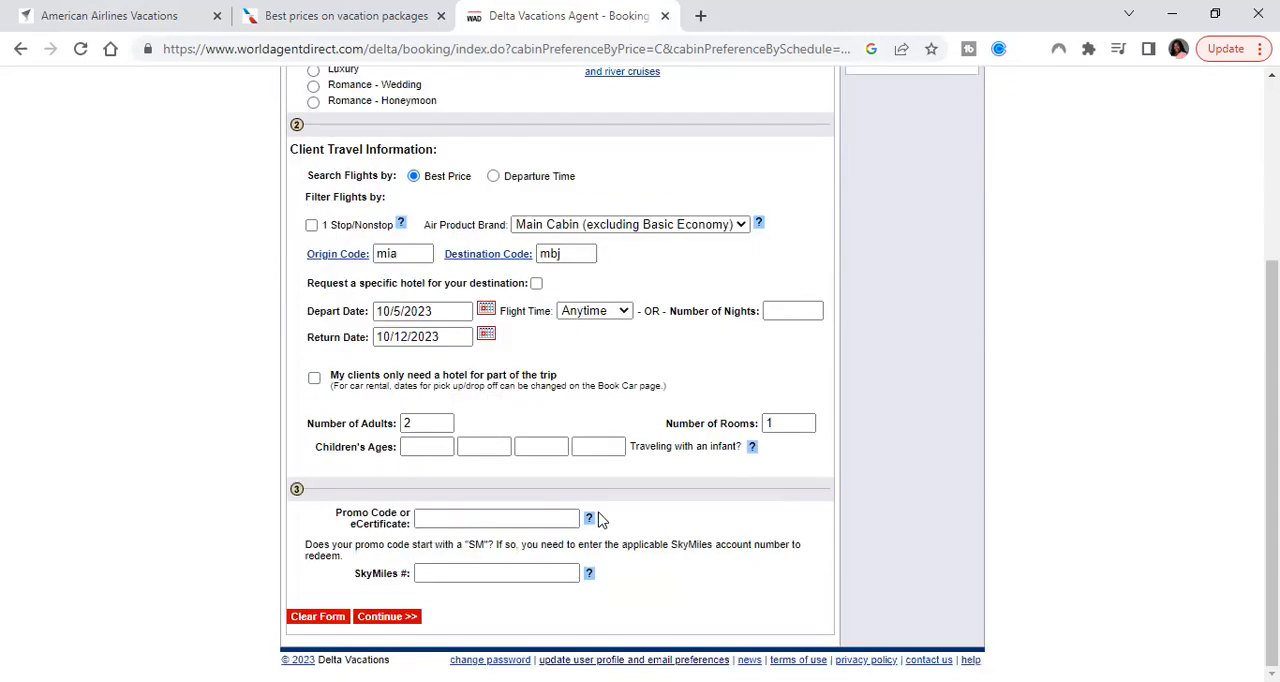
pyautogui.click(386, 616)
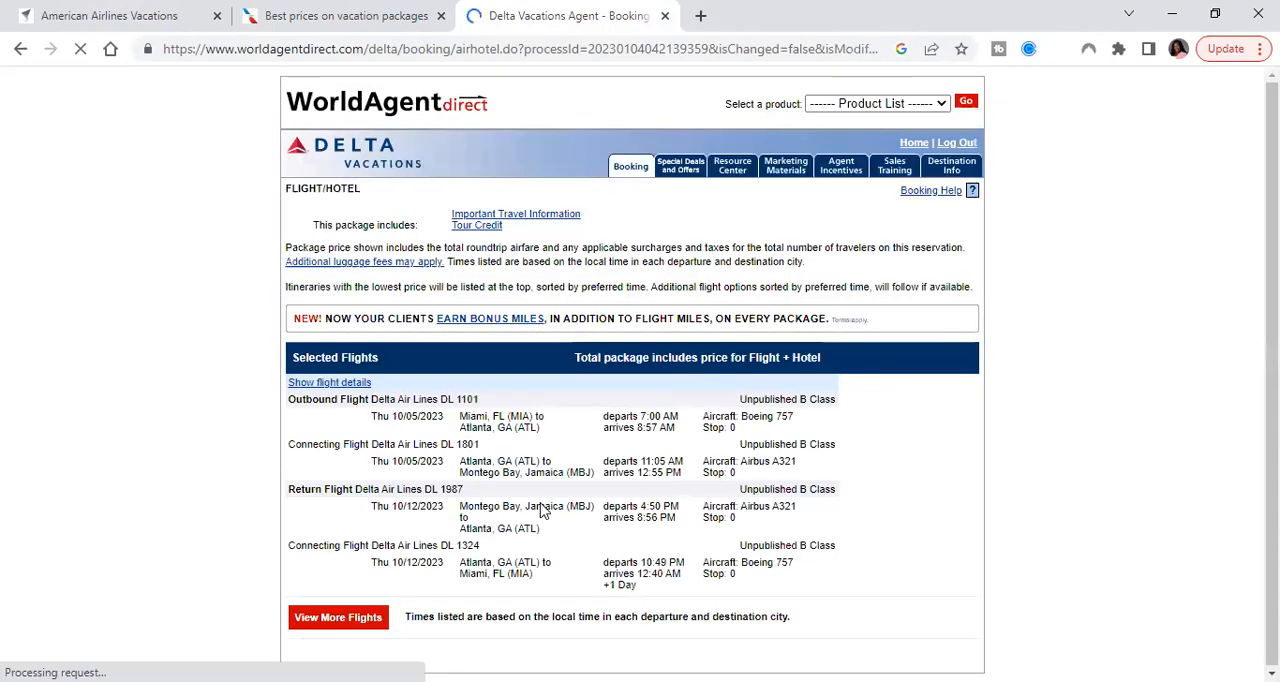
# Filter the hotel results by name to Sandals Dunn's River - Adults Only
pyautogui.scroll(-2, 540, 511)
pyautogui.scroll(-5, 540, 511)
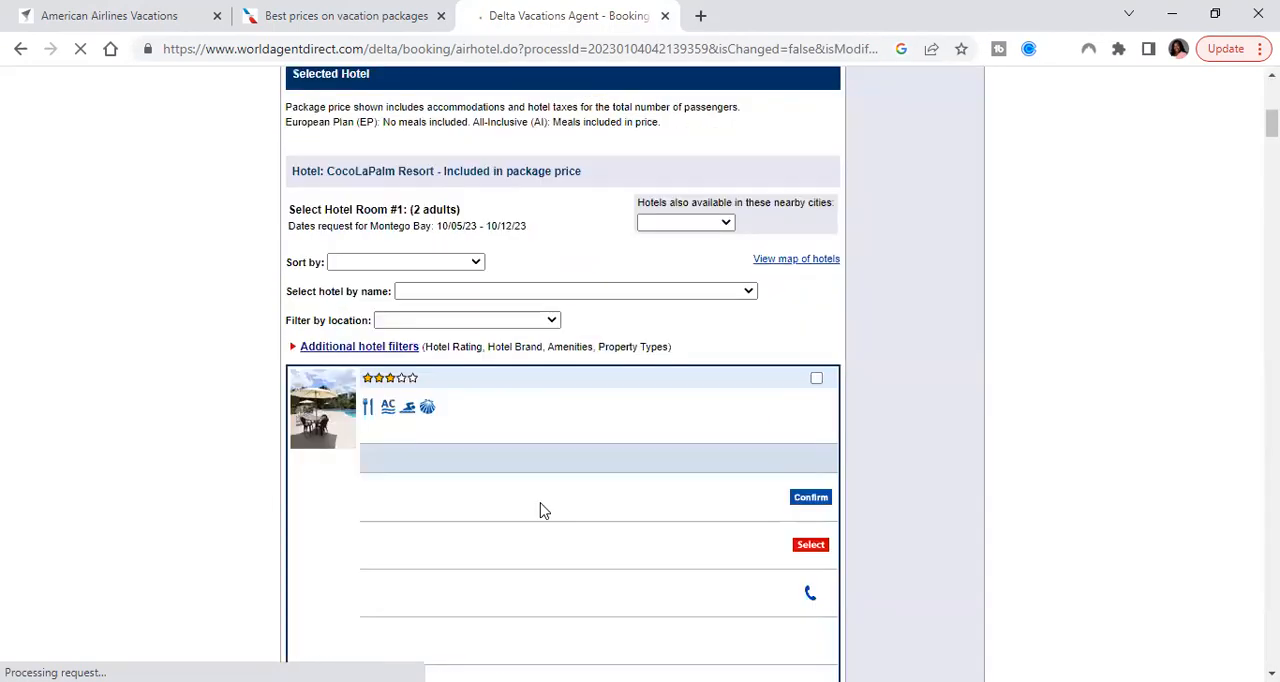
pyautogui.scroll(-1, 524, 350)
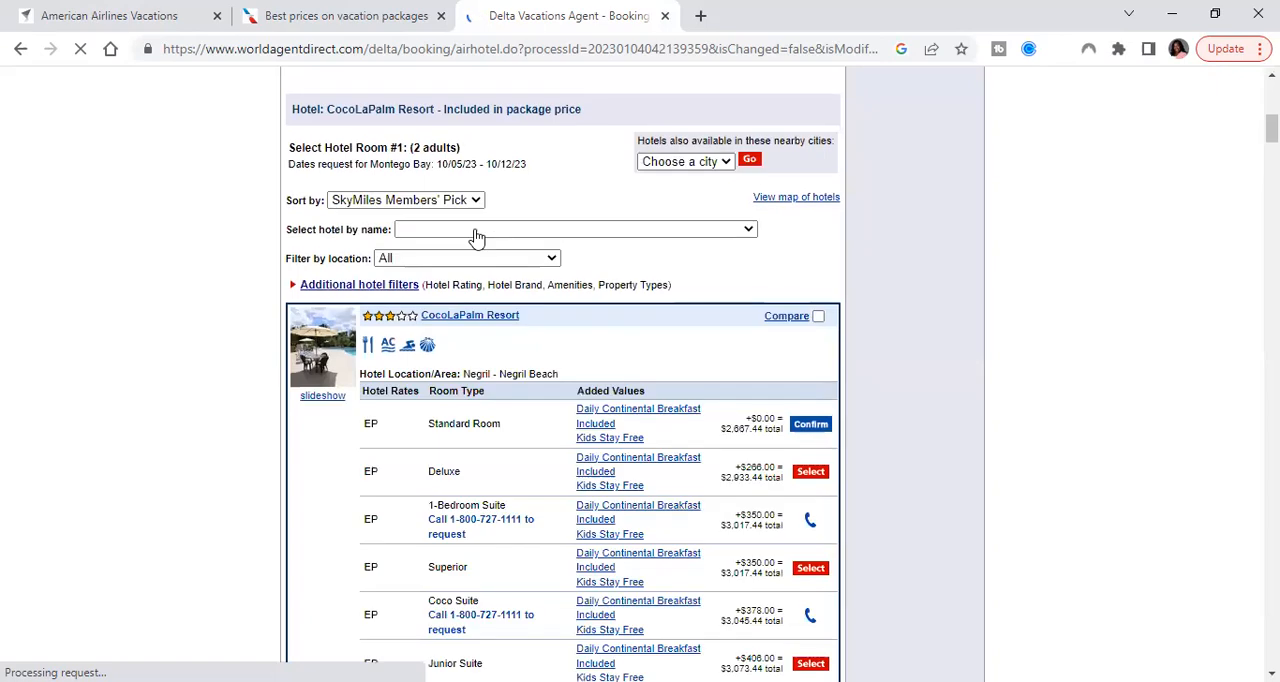
pyautogui.click(476, 235)
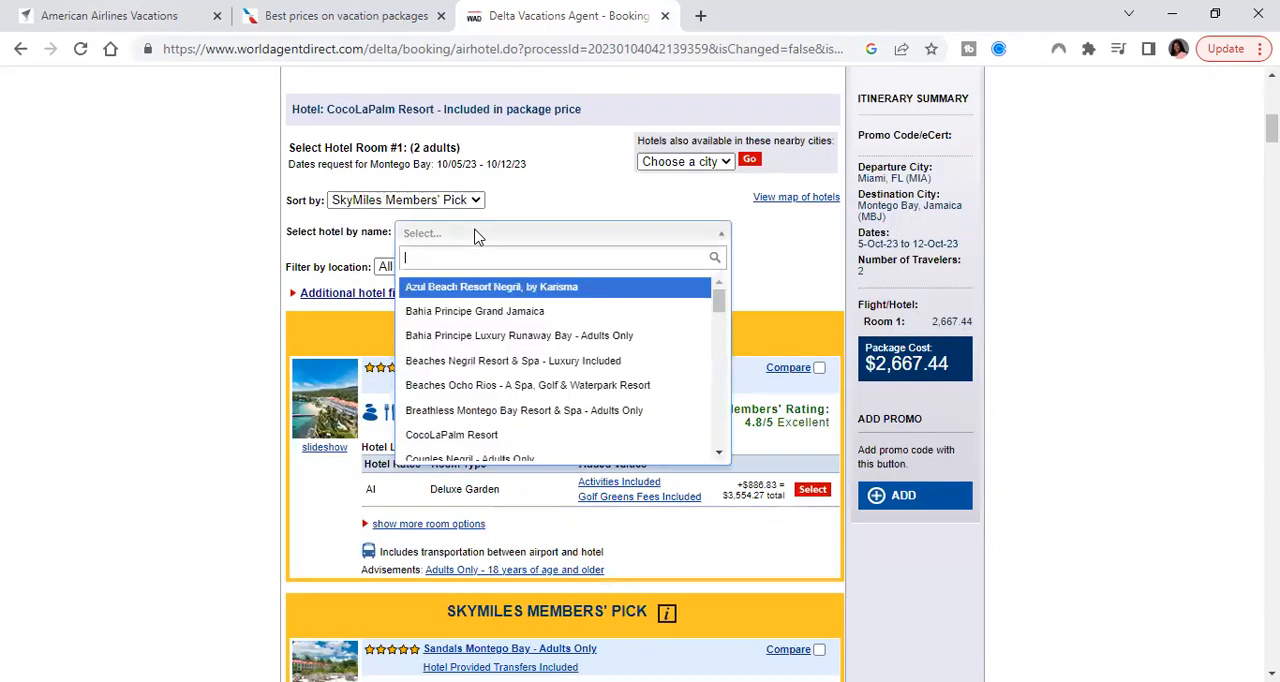
pyautogui.write('san')
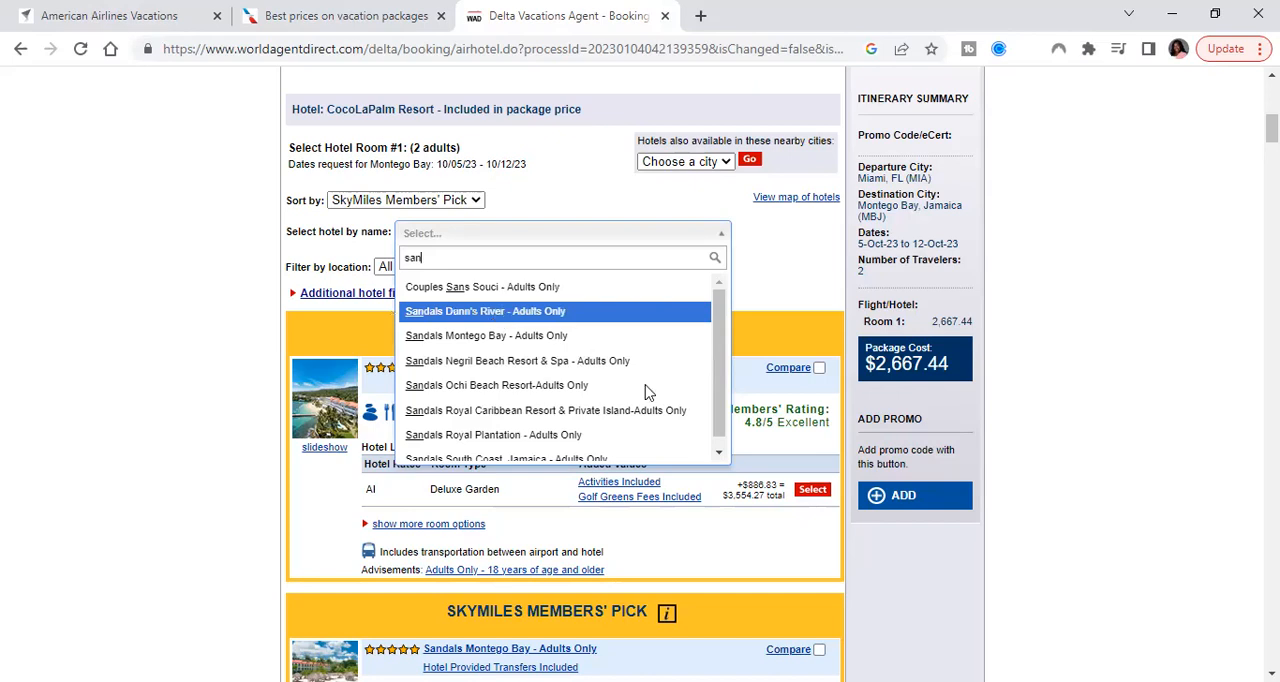
pyautogui.press('Return')
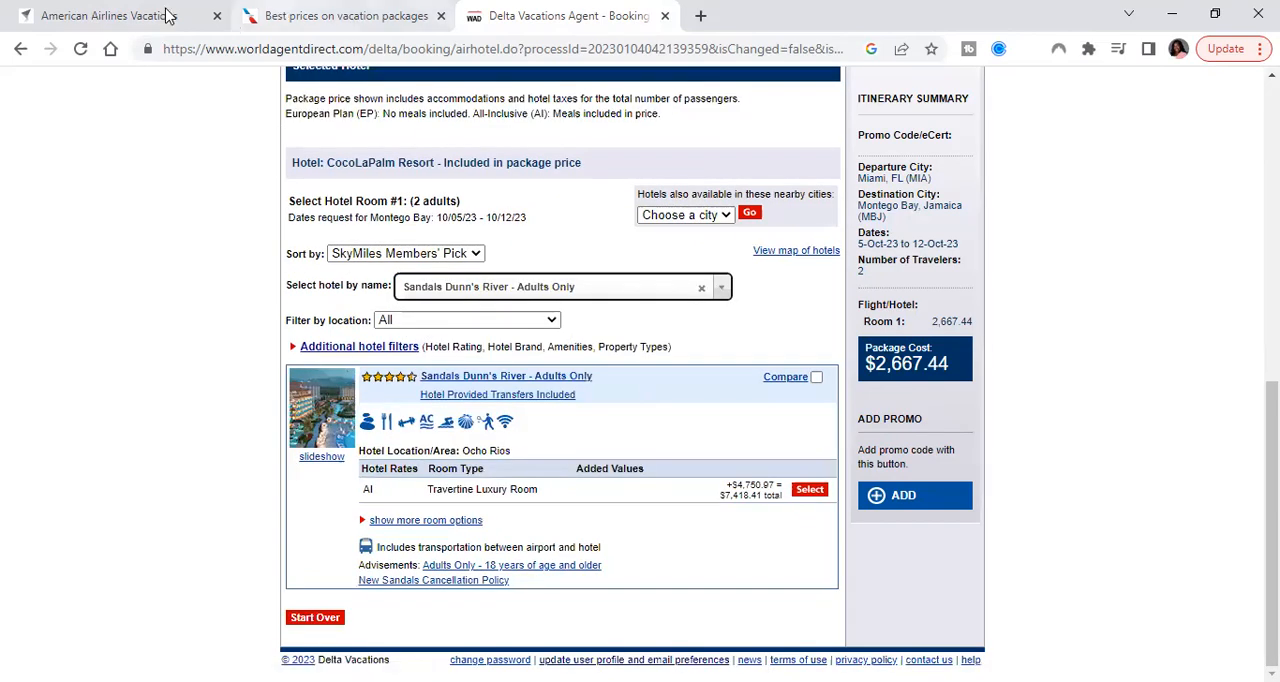
# Return to the American Airlines Vacations checkout and open the room change option to check the selected room type at Sandals Dunn's River Falls
pyautogui.hotkey('ctrl', 'shift', 'Tab')
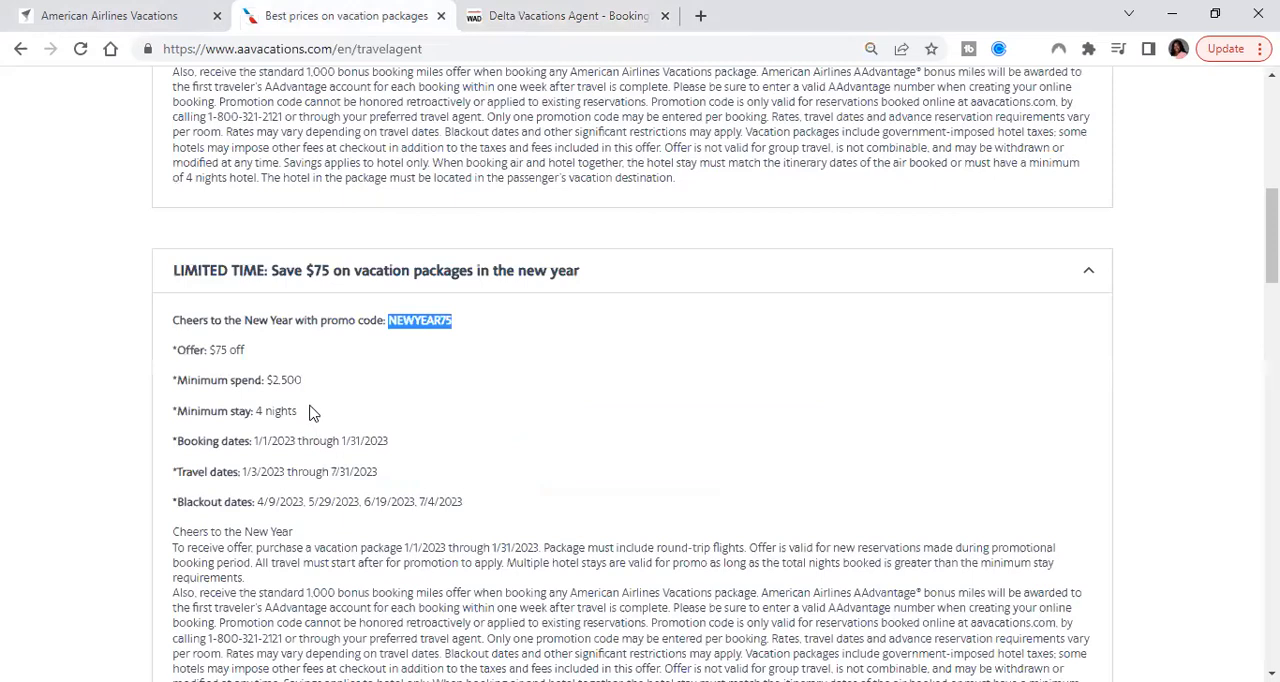
pyautogui.hotkey('ctrl', 'shift', 'Tab')
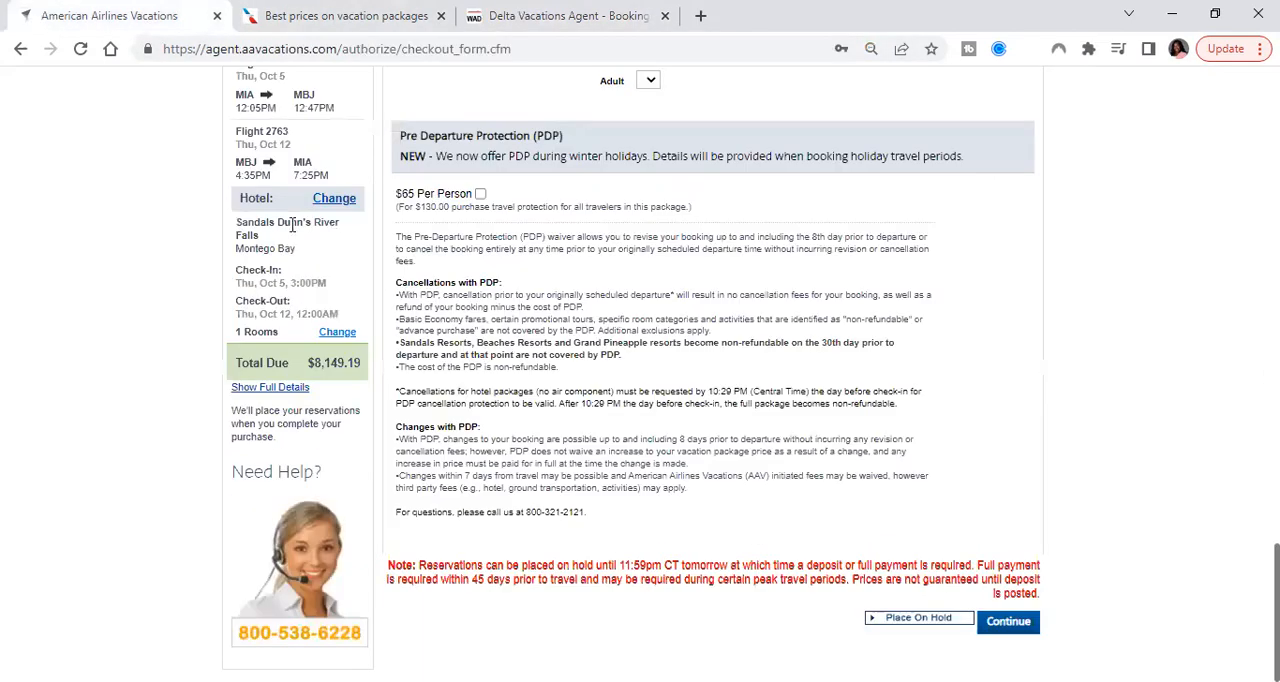
pyautogui.scroll(1, 290, 233)
pyautogui.scroll(-1, 291, 233)
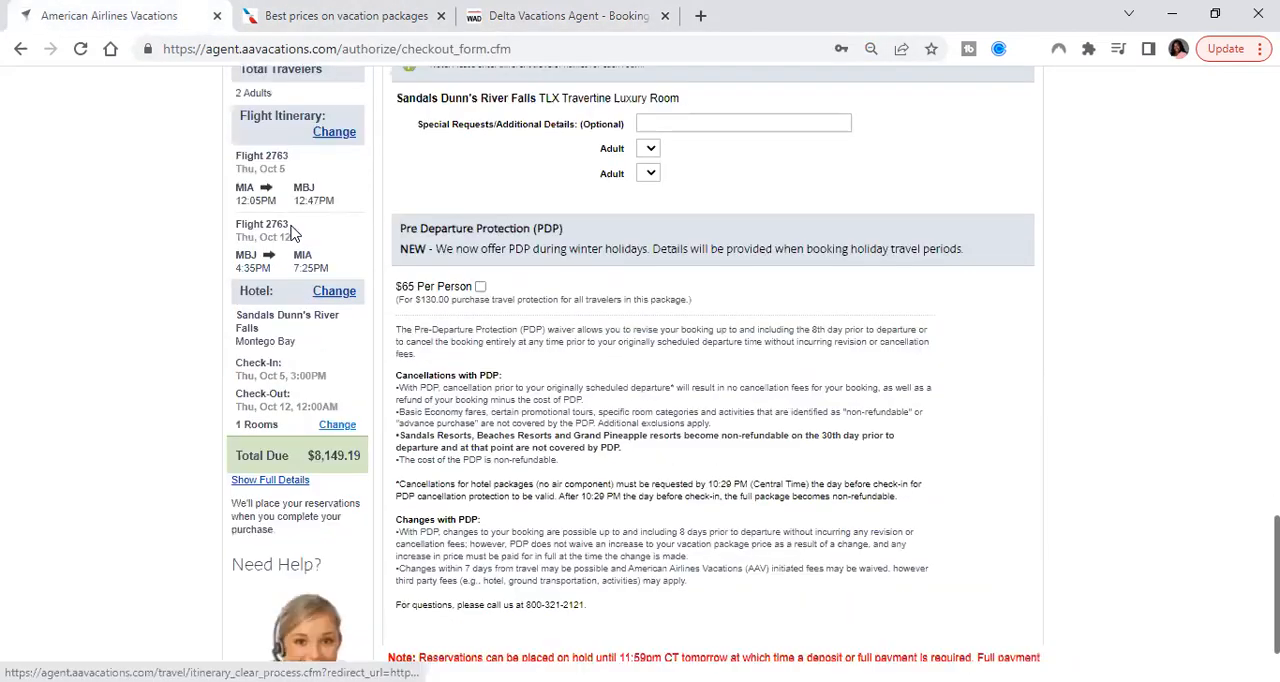
pyautogui.scroll(3, 293, 233)
pyautogui.scroll(1, 293, 233)
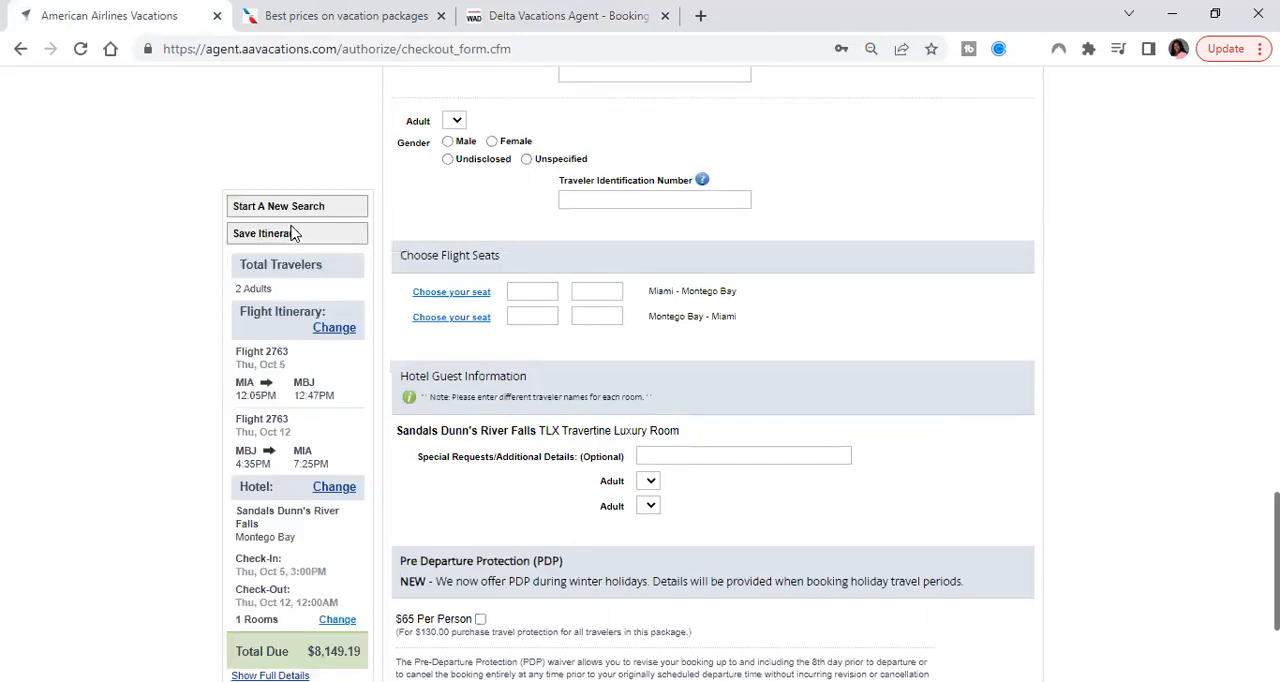
pyautogui.scroll(15, 293, 233)
pyautogui.scroll(-1, 293, 233)
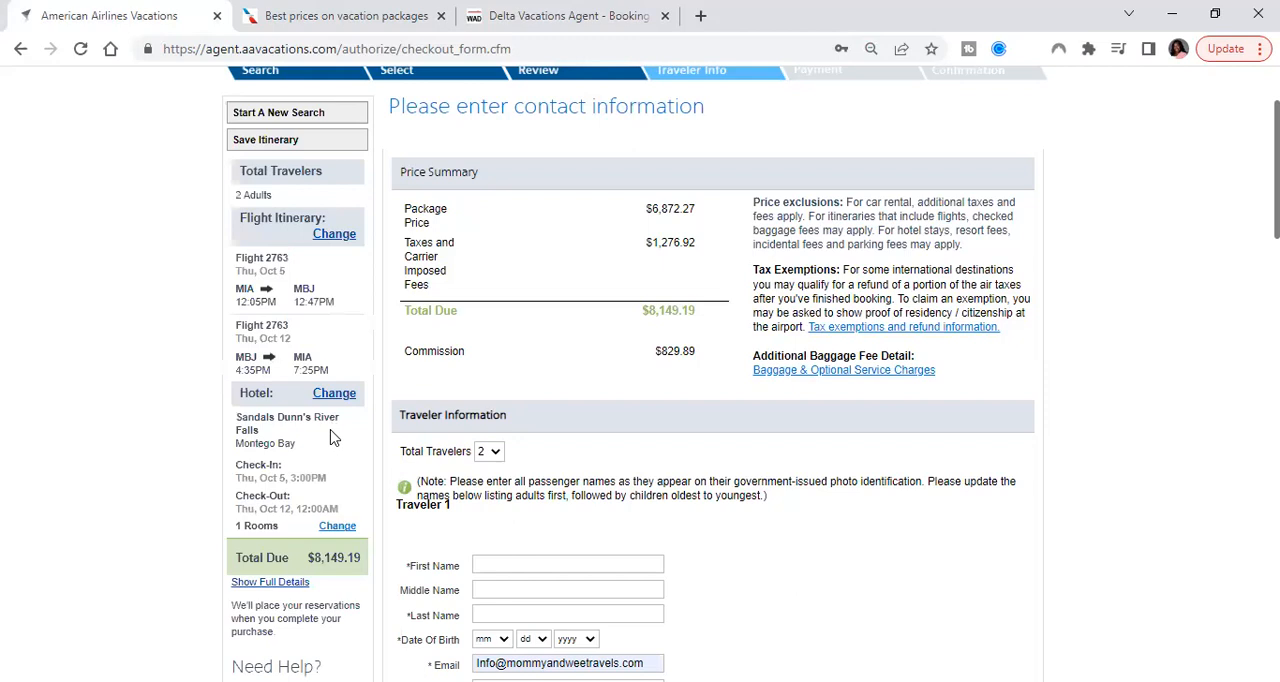
pyautogui.click(337, 526)
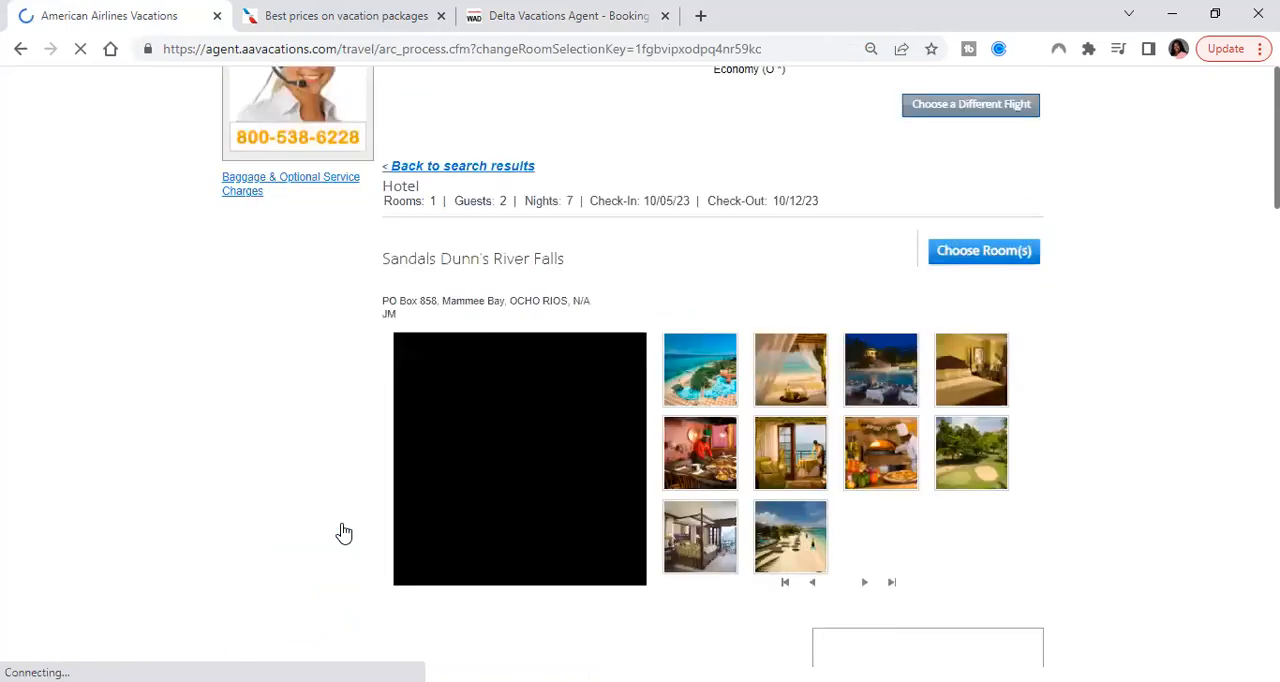
pyautogui.scroll(1, 467, 268)
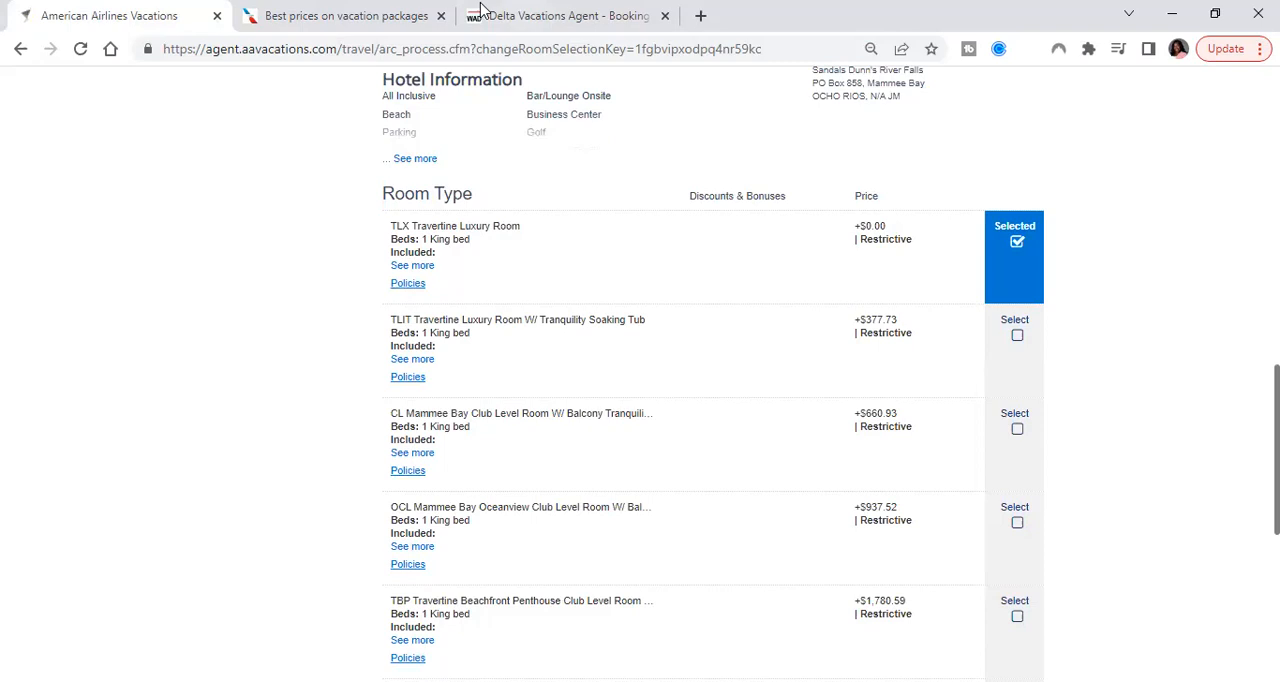
# Switch back to Delta Vacations, select the Travertine Luxury Room, and continue past ground transportation without adding premium transfers
pyautogui.click(517, 14)
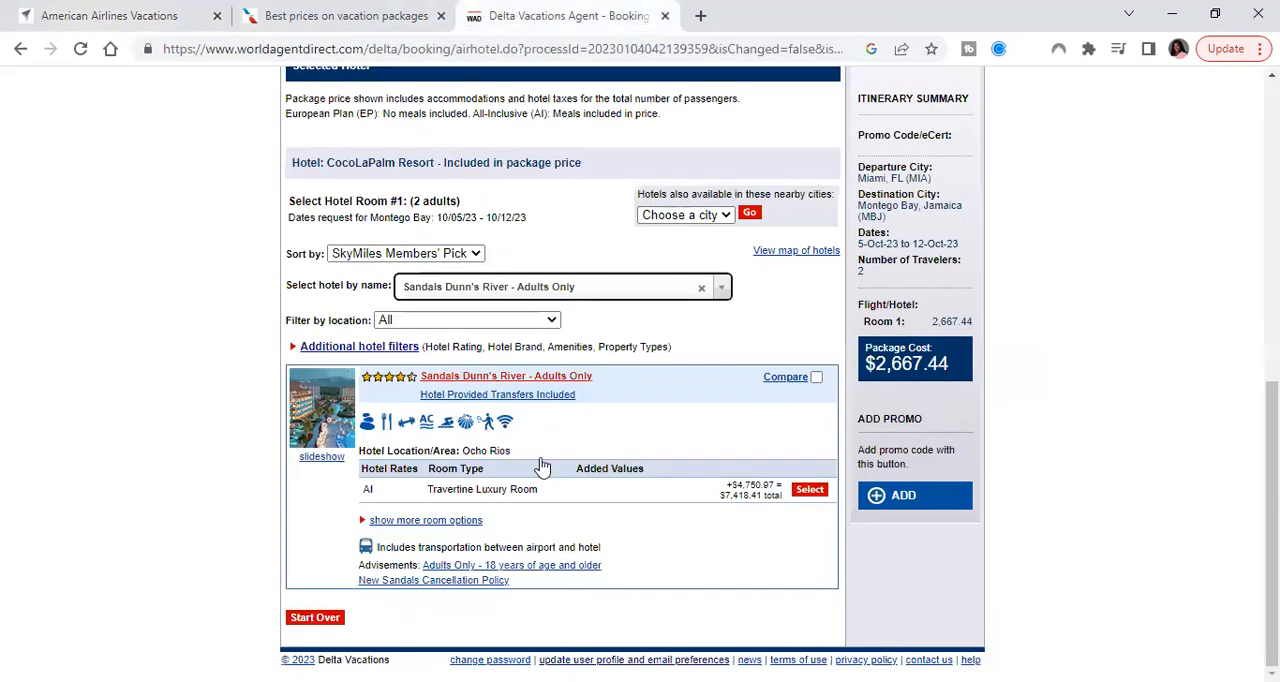
pyautogui.click(810, 492)
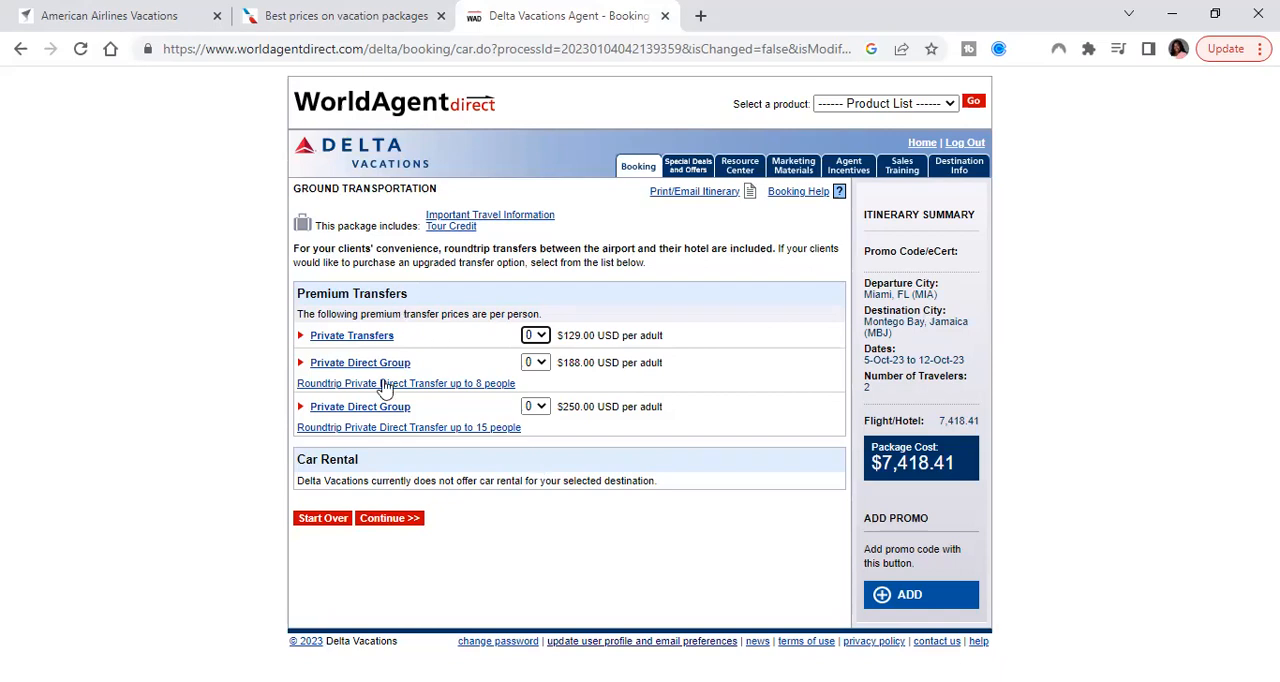
pyautogui.click(399, 526)
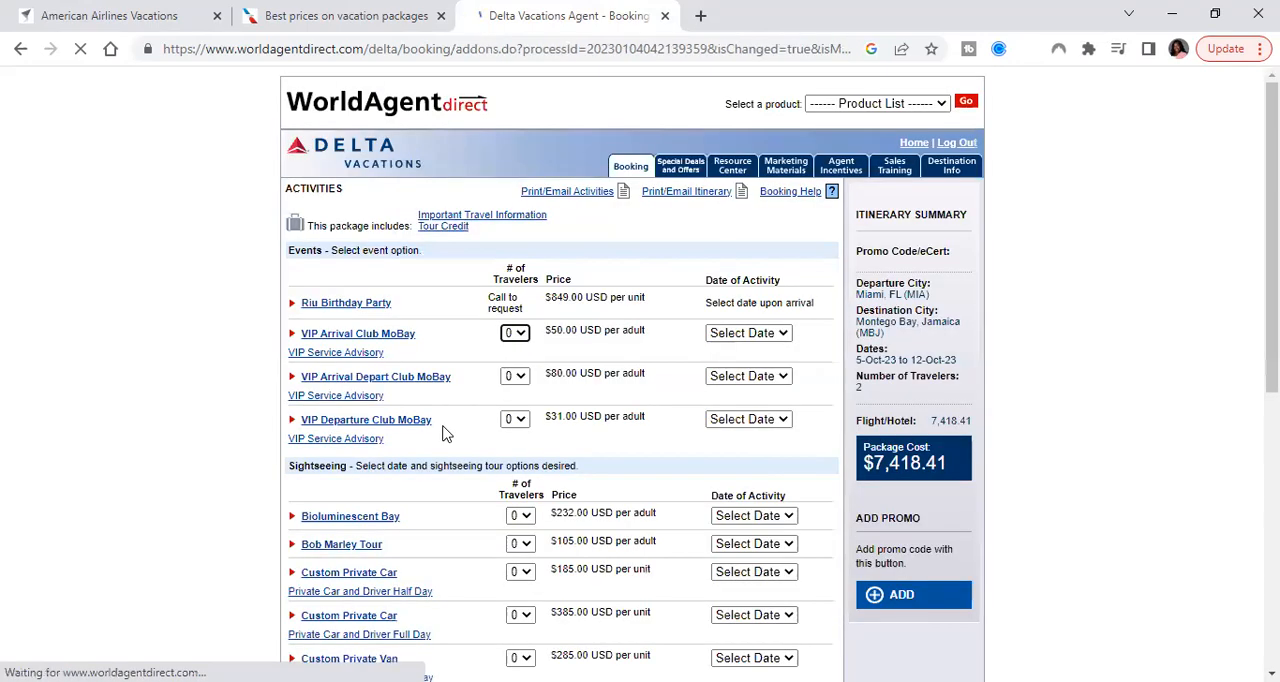
# Continue past the activities page without adding any events, sightseeing tours or excursion vouchers
pyautogui.scroll(-1, 443, 431)
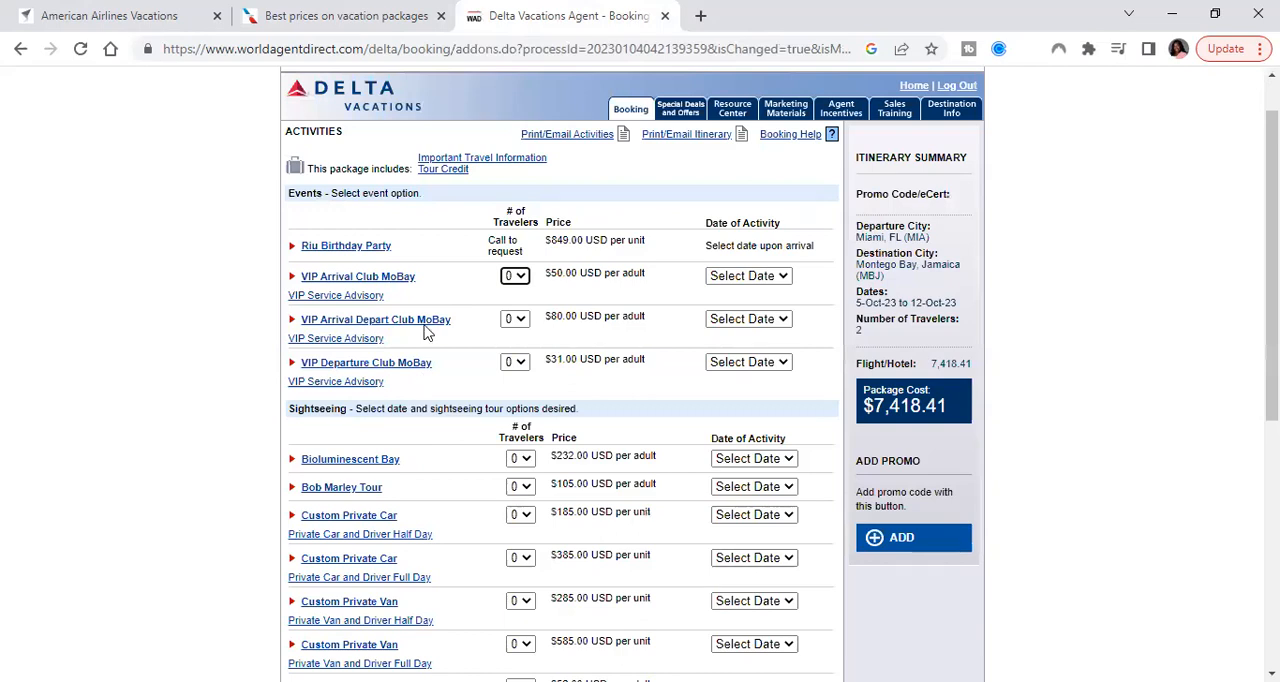
pyautogui.scroll(-5, 425, 333)
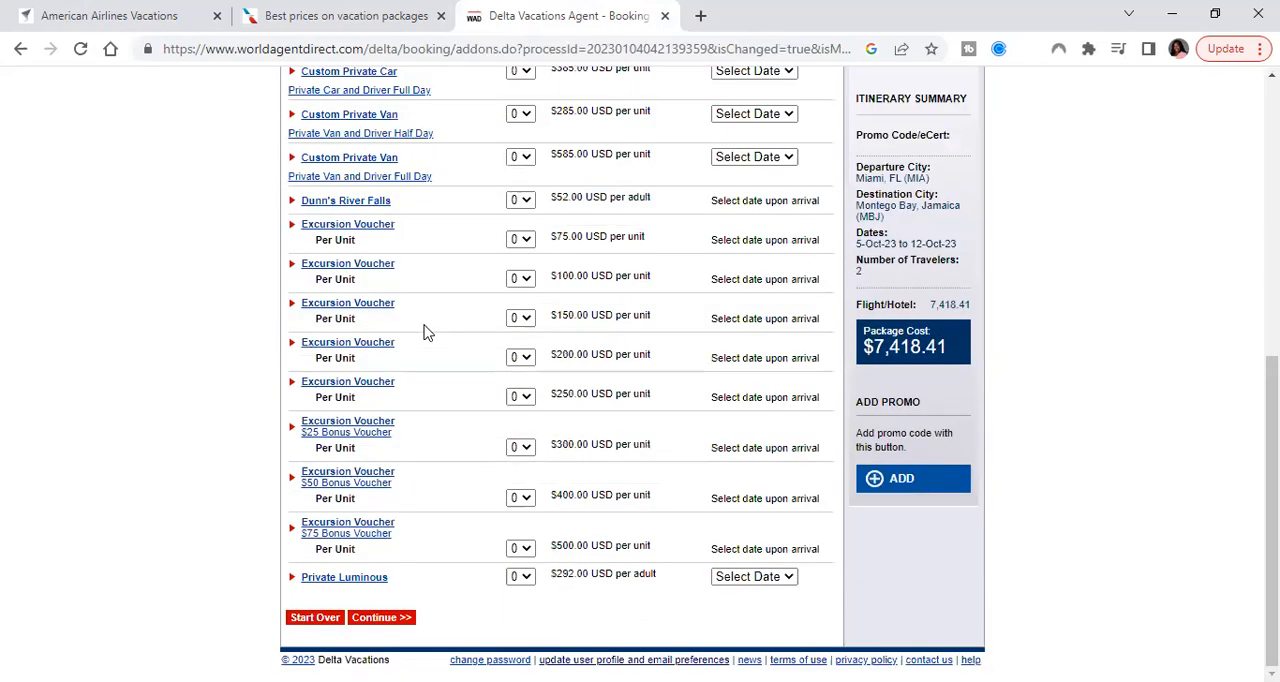
pyautogui.click(382, 612)
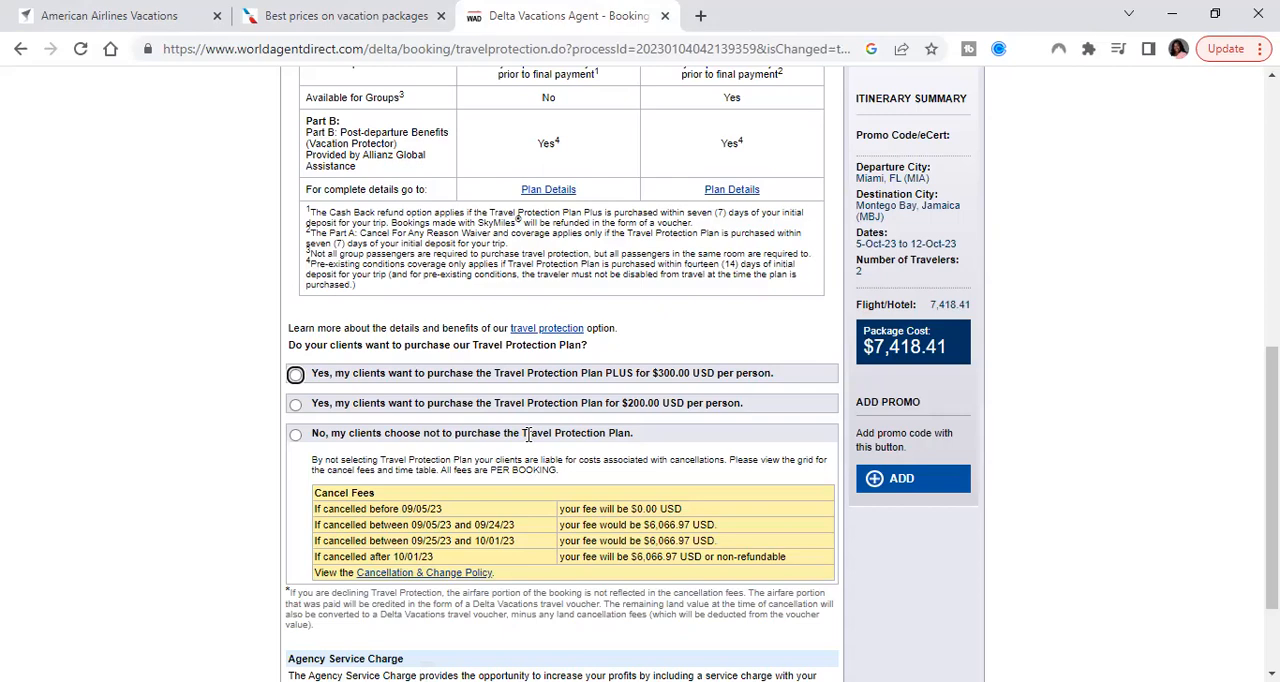
# Review the travel protection options, decline the Travel Protection Plan, and continue with the agency service charge left at No Charge
pyautogui.scroll(4, 528, 435)
pyautogui.scroll(3, 528, 435)
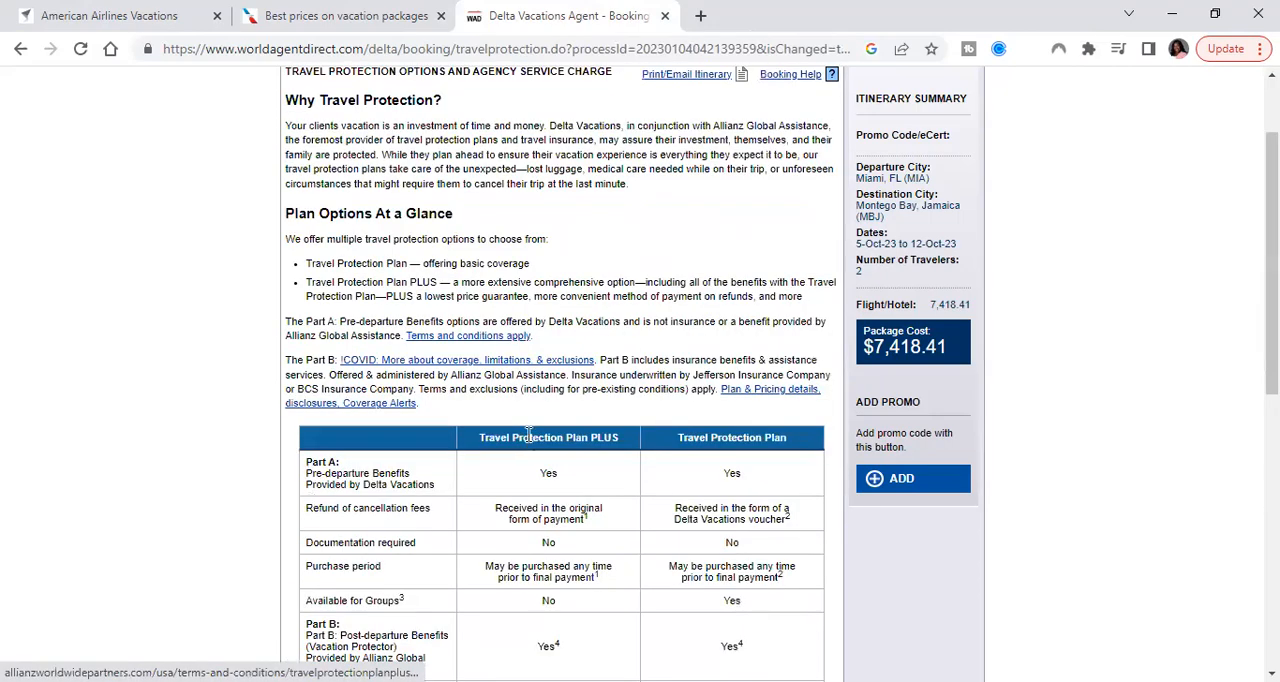
pyautogui.scroll(2, 528, 435)
pyautogui.scroll(-3, 529, 441)
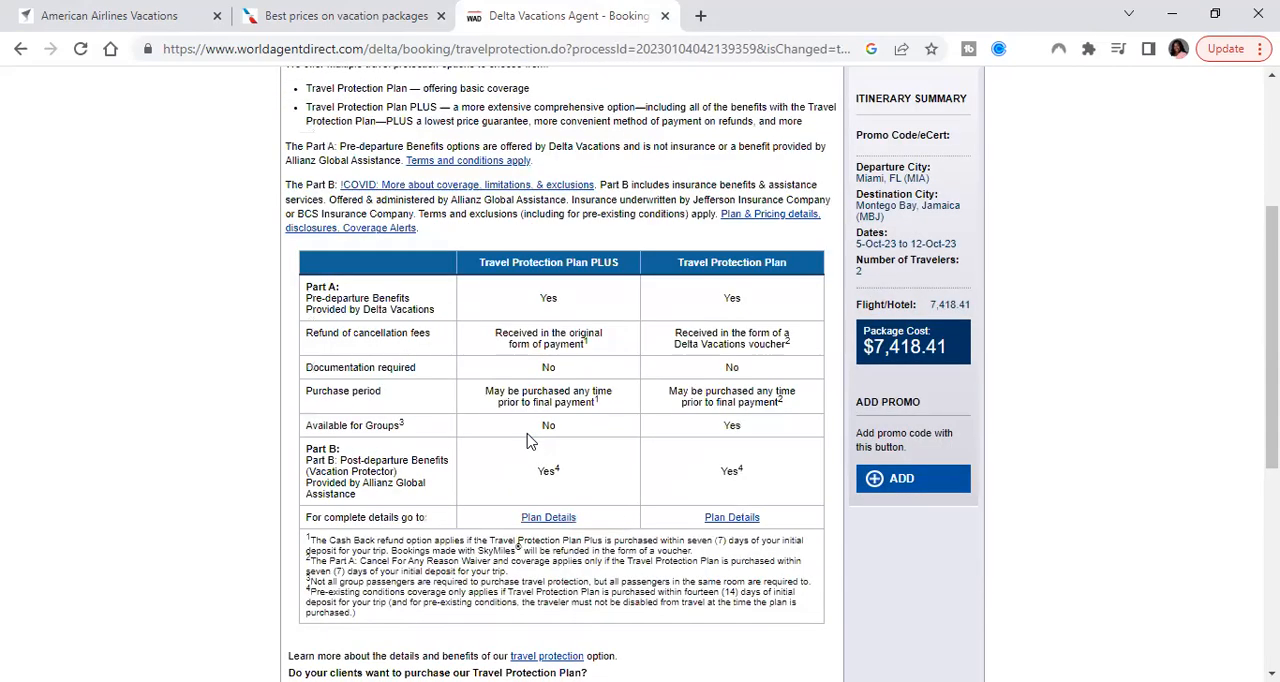
pyautogui.scroll(-1, 528, 440)
pyautogui.scroll(-3, 529, 441)
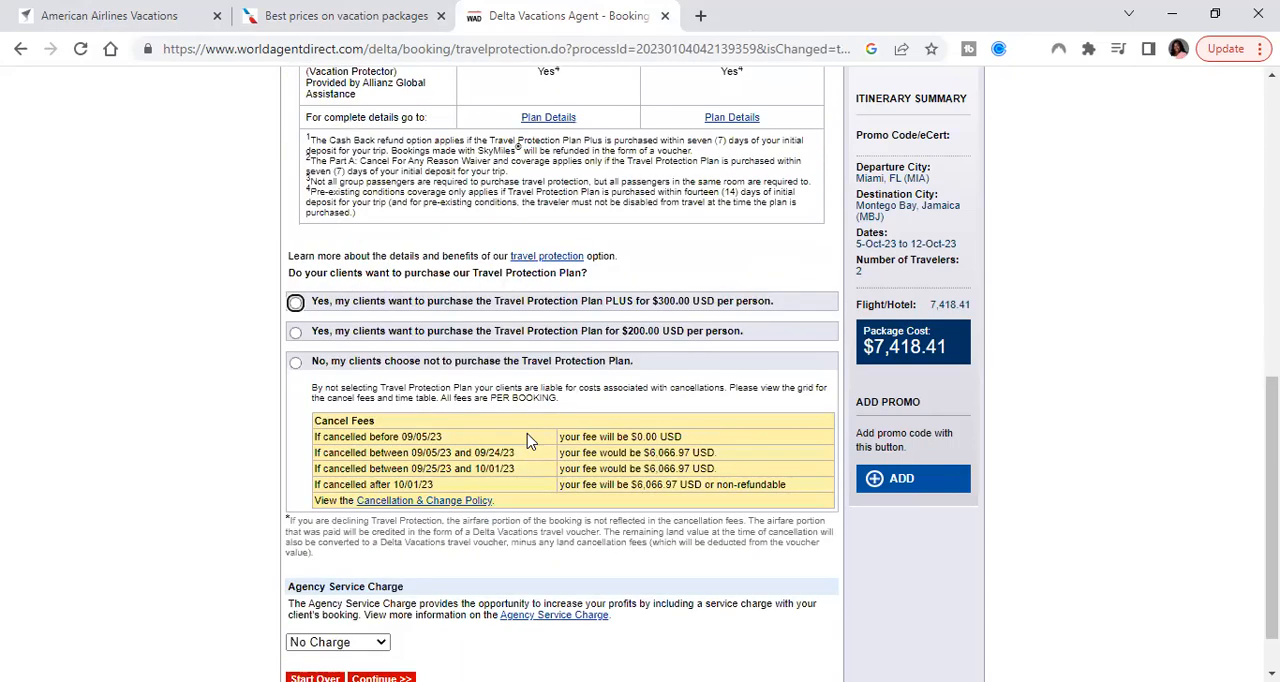
pyautogui.scroll(-1, 529, 441)
pyautogui.click(296, 302)
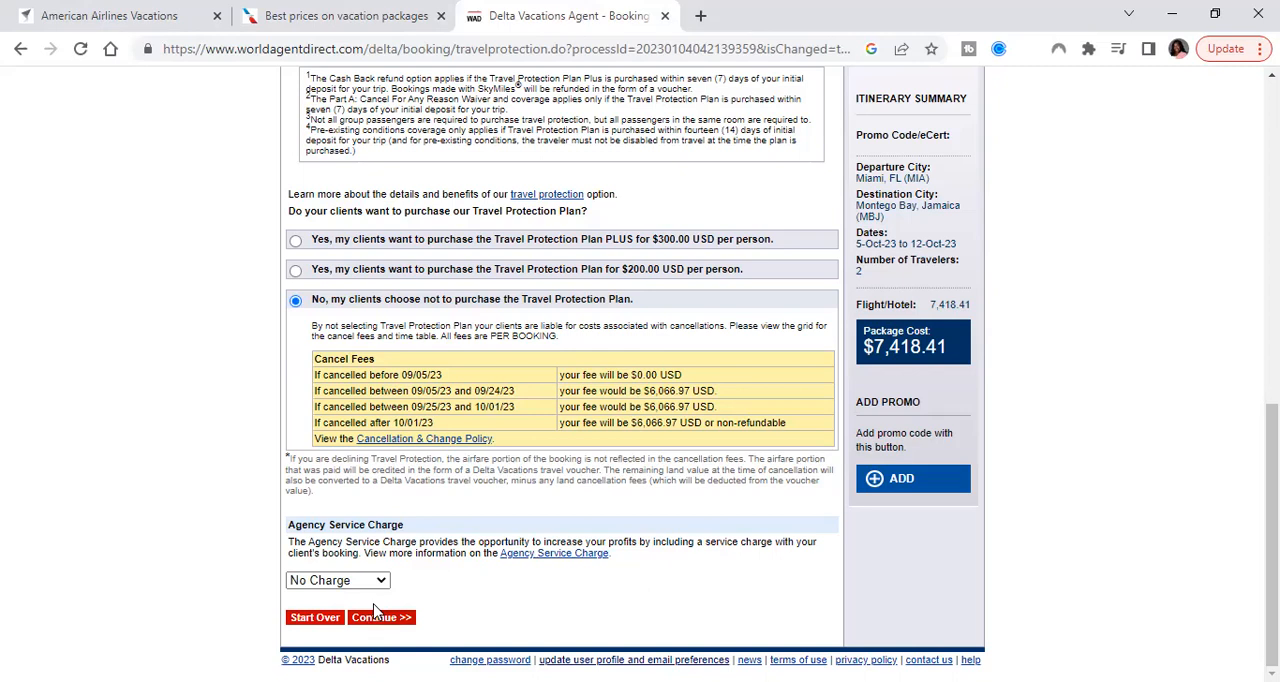
pyautogui.click(377, 612)
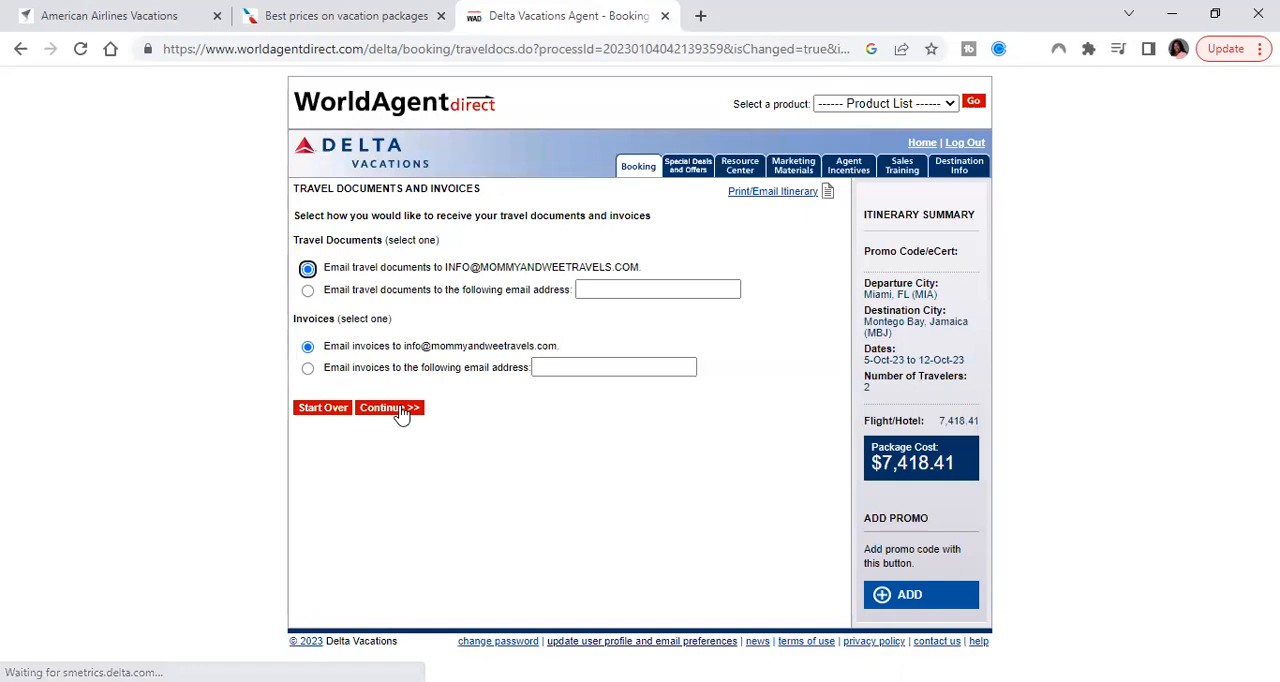
# Keep the default email delivery for travel documents and invoices, and show the agent details in the itinerary's booking summary
pyautogui.click(401, 409)
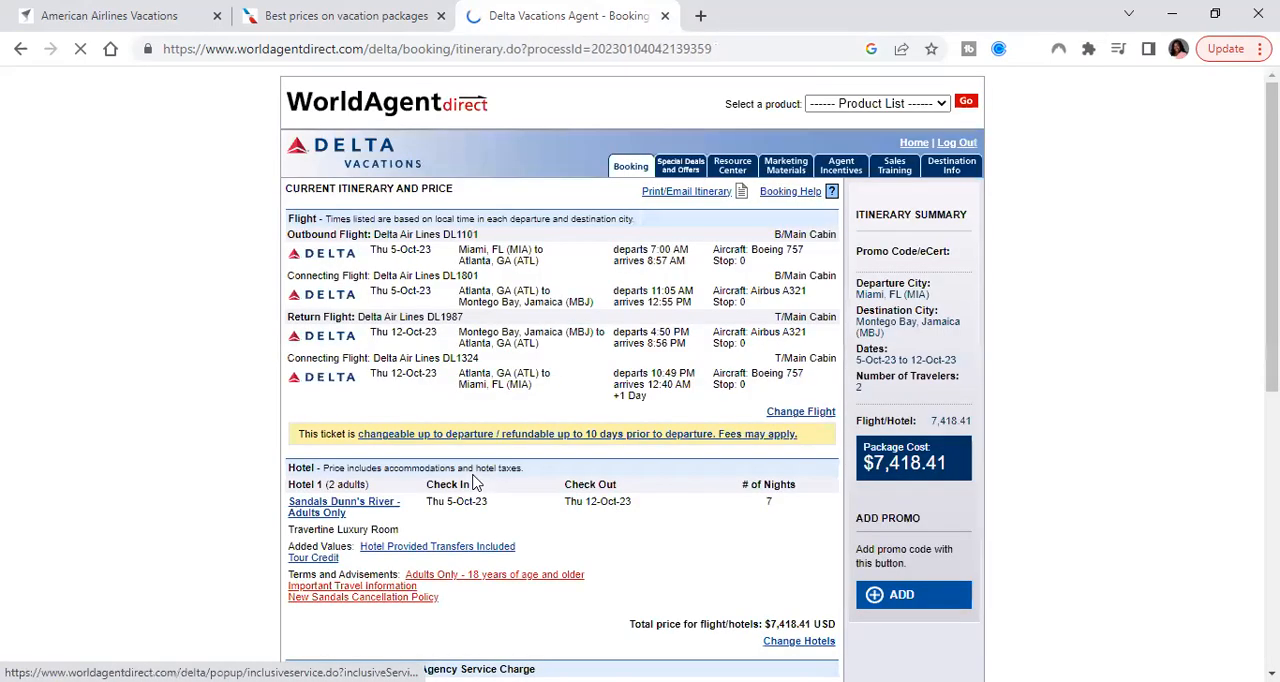
pyautogui.scroll(-1, 474, 483)
pyautogui.scroll(-3, 474, 483)
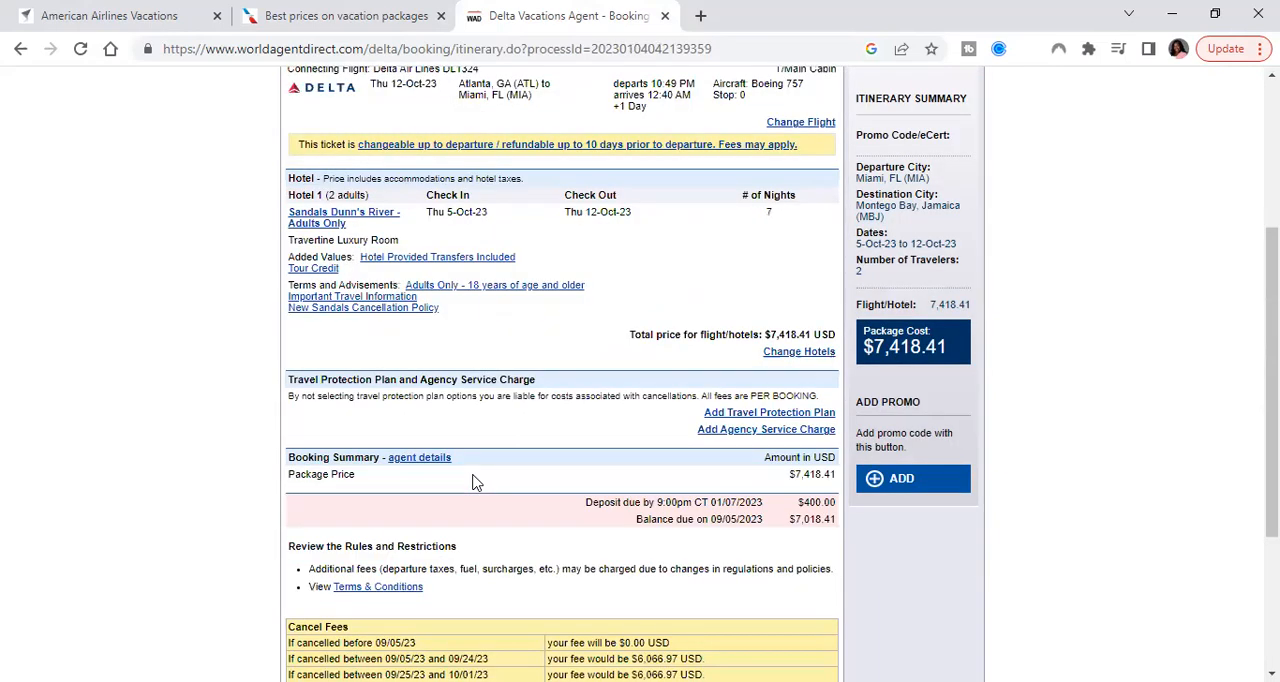
pyautogui.scroll(-3, 474, 483)
pyautogui.scroll(1, 432, 290)
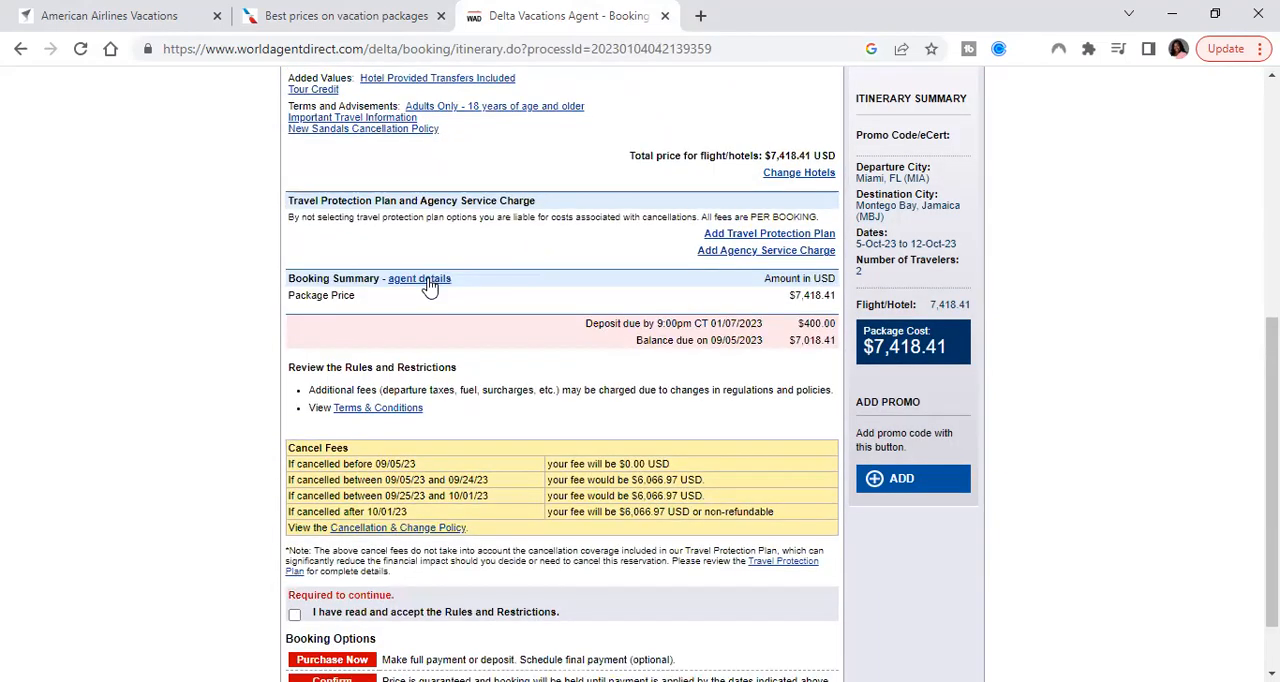
pyautogui.click(428, 281)
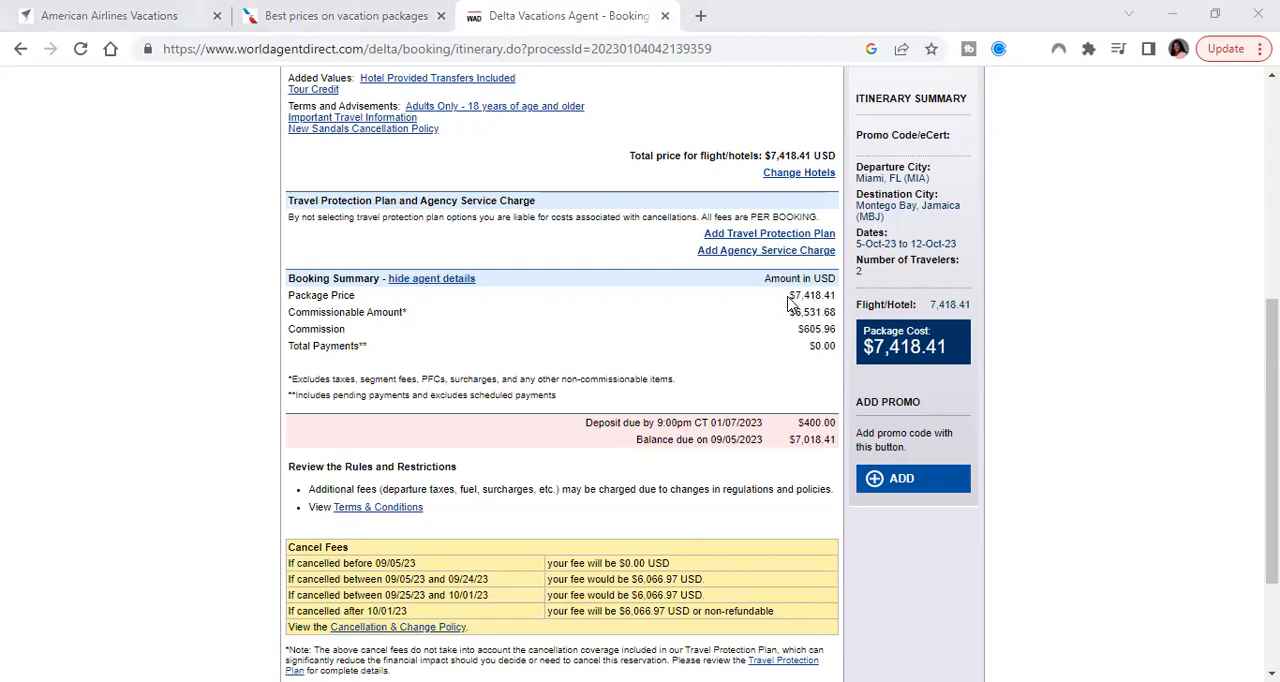
# Compare the Delta package price with the American Airlines Vacations total, and review the Delta itinerary, cancel fees and booking options
pyautogui.moveTo(796, 298); pyautogui.dragTo(842, 304)
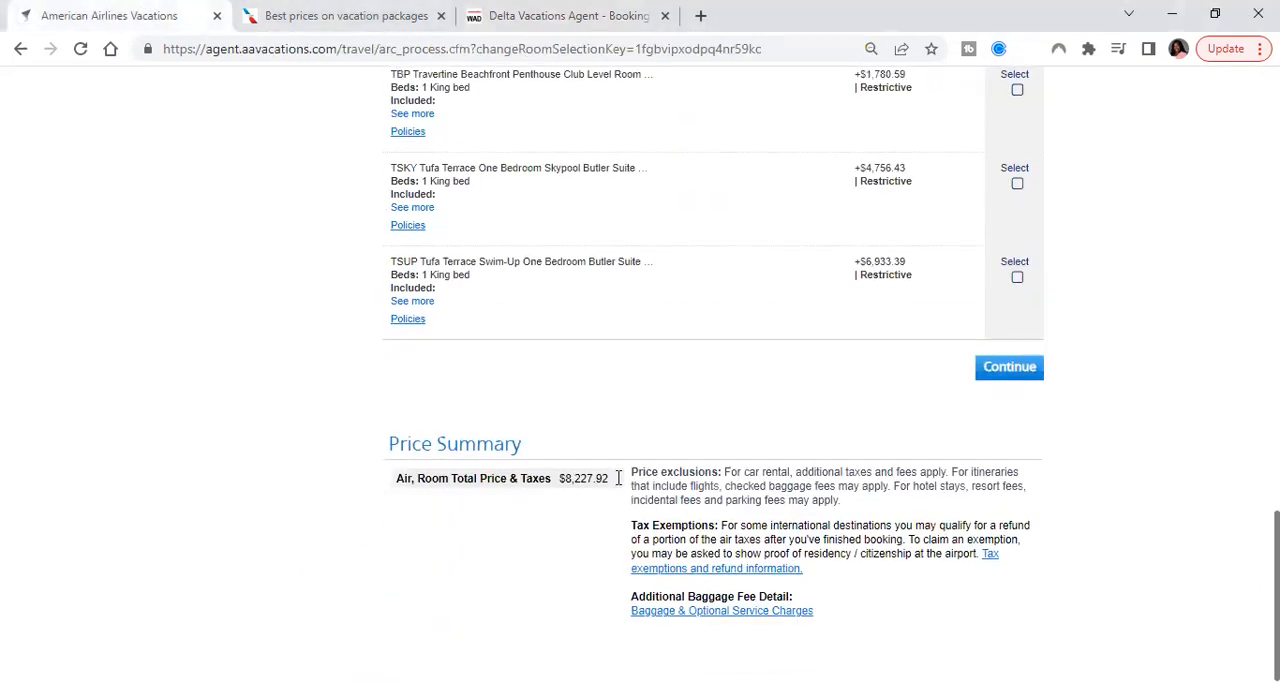
pyautogui.moveTo(609, 480); pyautogui.dragTo(561, 484)
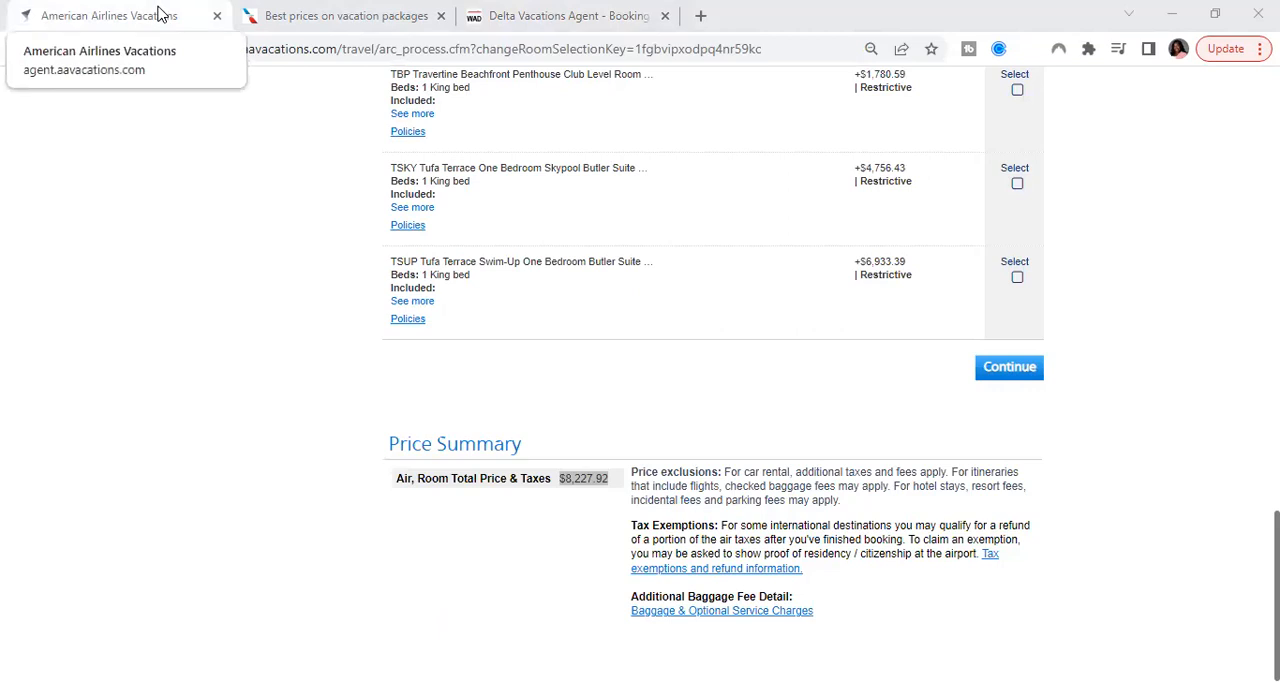
pyautogui.click(566, 12)
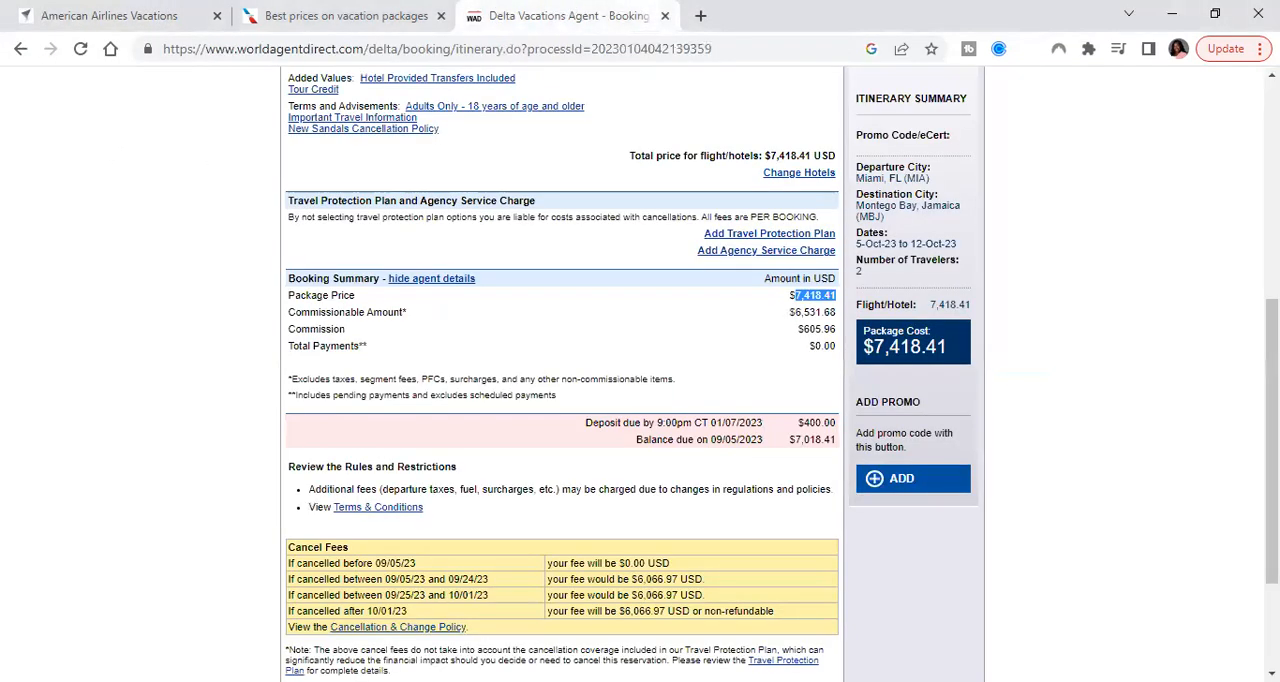
pyautogui.scroll(-3, 768, 500)
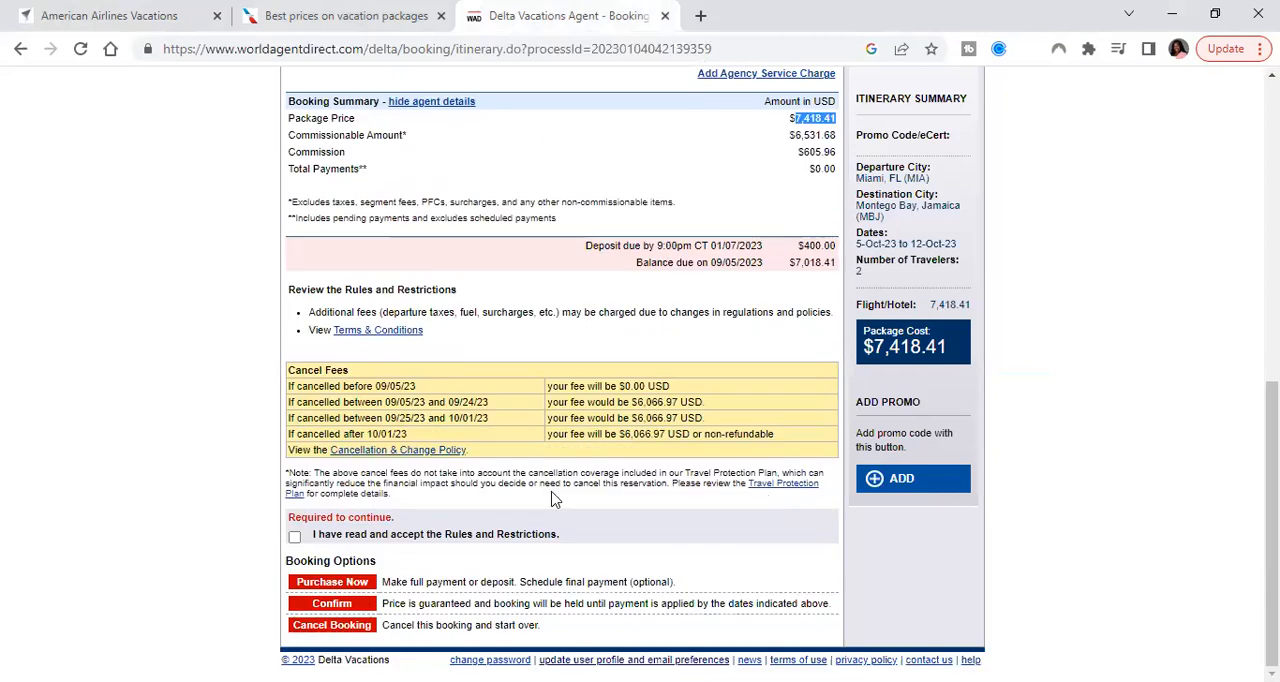
pyautogui.scroll(10, 365, 432)
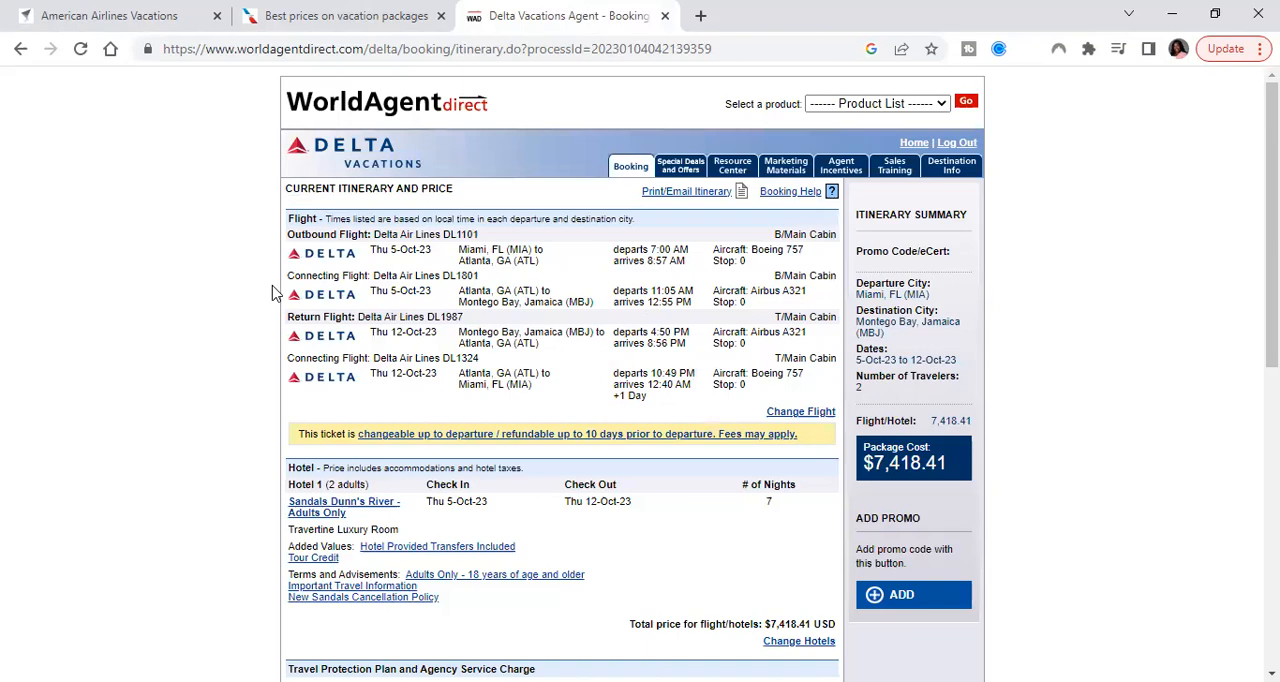
pyautogui.scroll(-5, 443, 357)
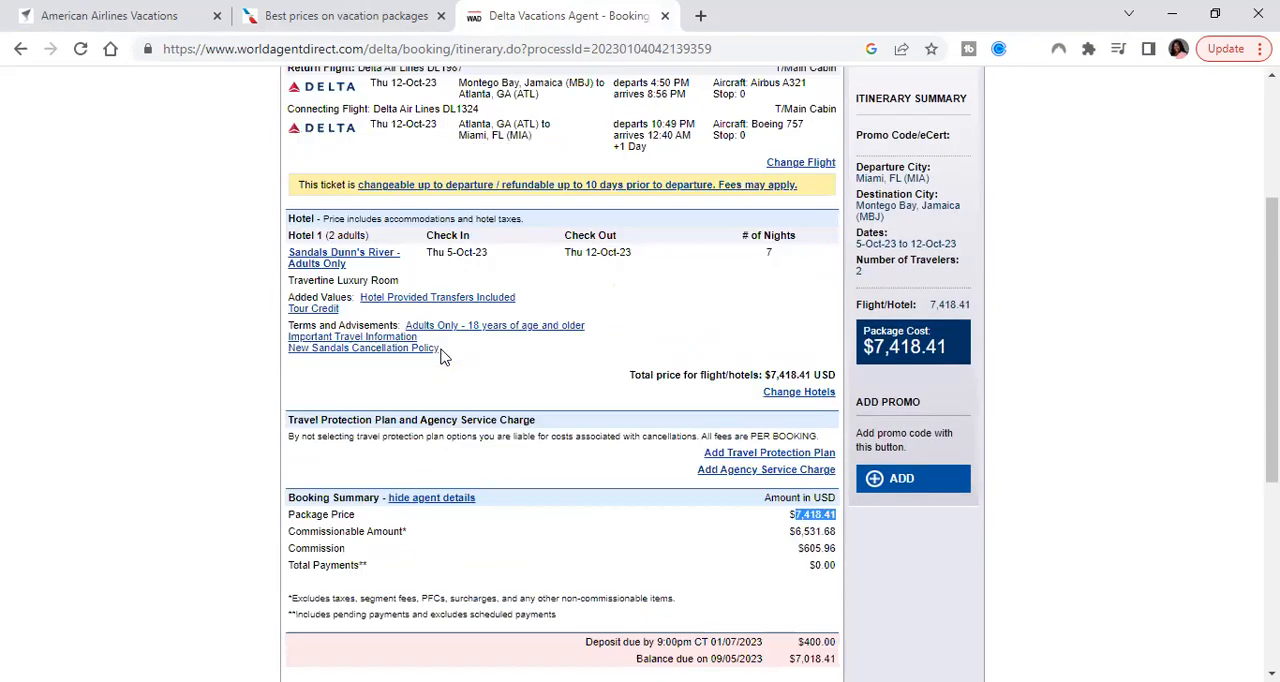
pyautogui.scroll(-3, 443, 357)
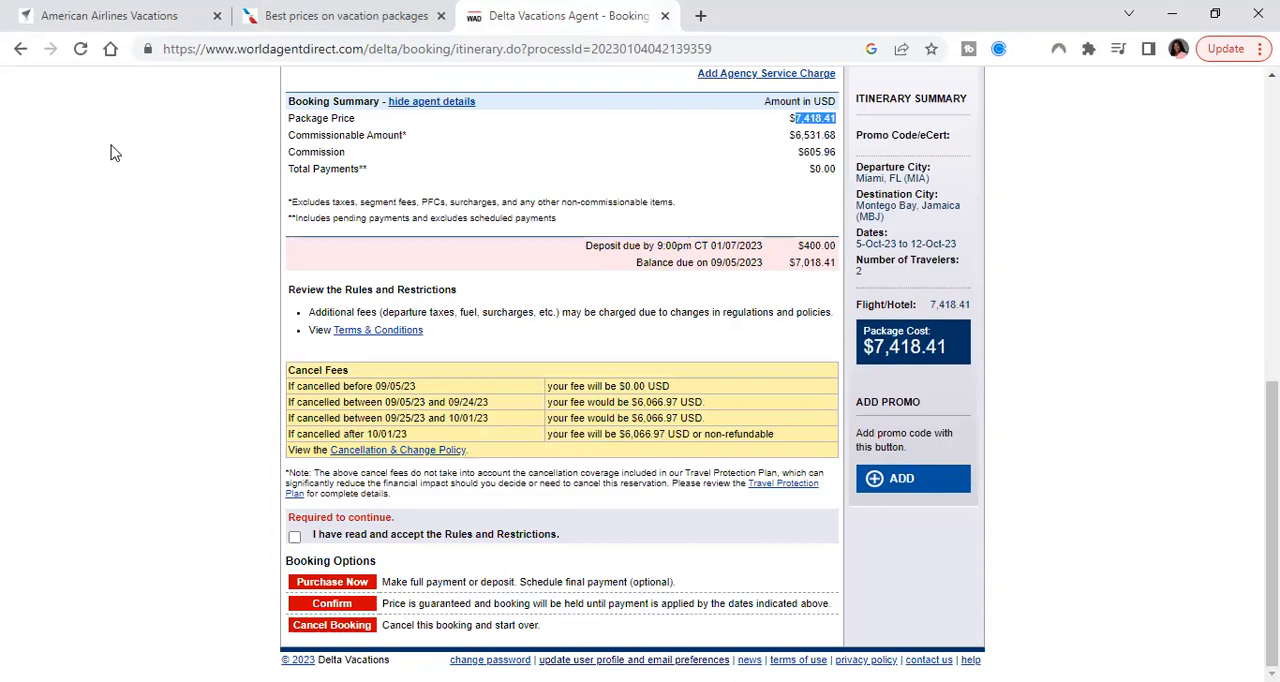
# Go back from the itinerary to the agency service charge section of the travel protection page
pyautogui.click(20, 49)
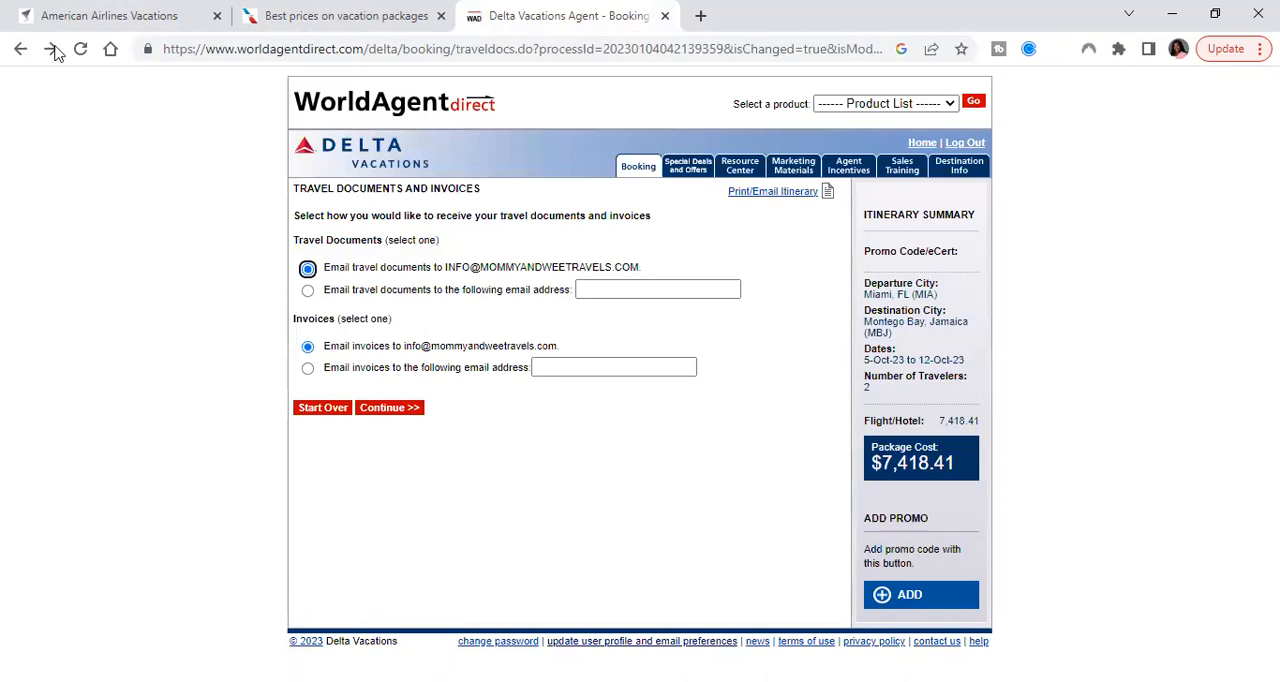
pyautogui.click(20, 49)
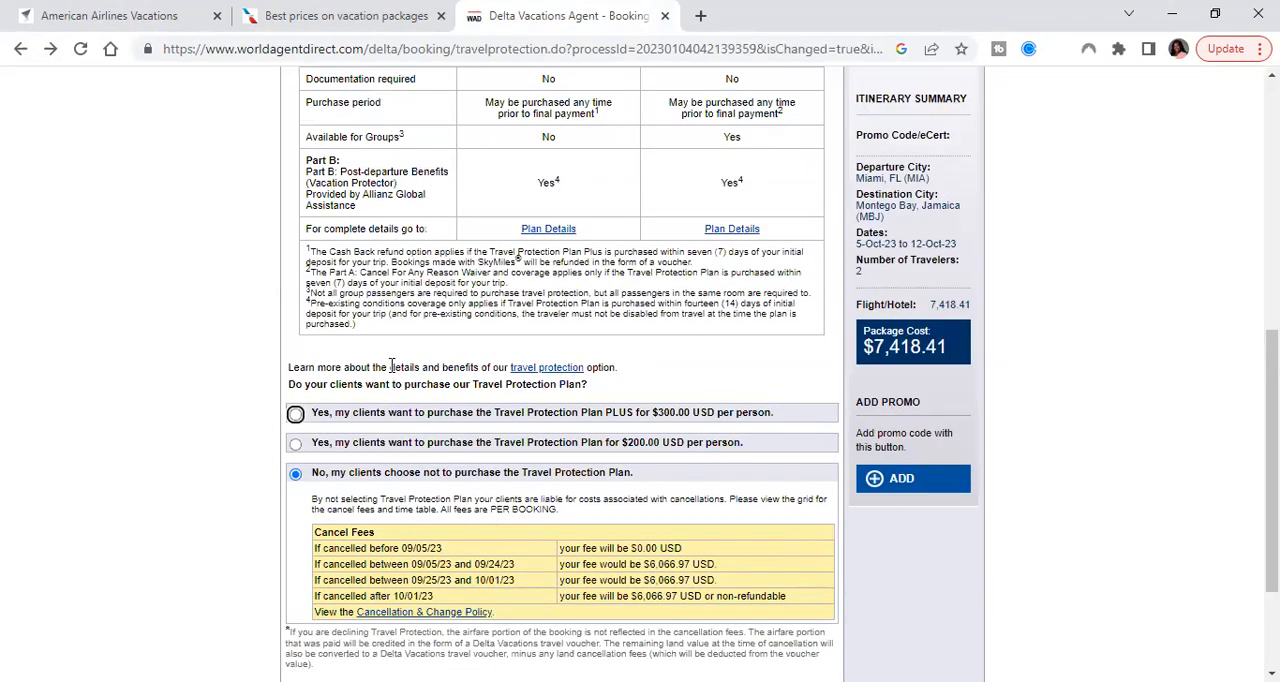
pyautogui.scroll(-3, 391, 367)
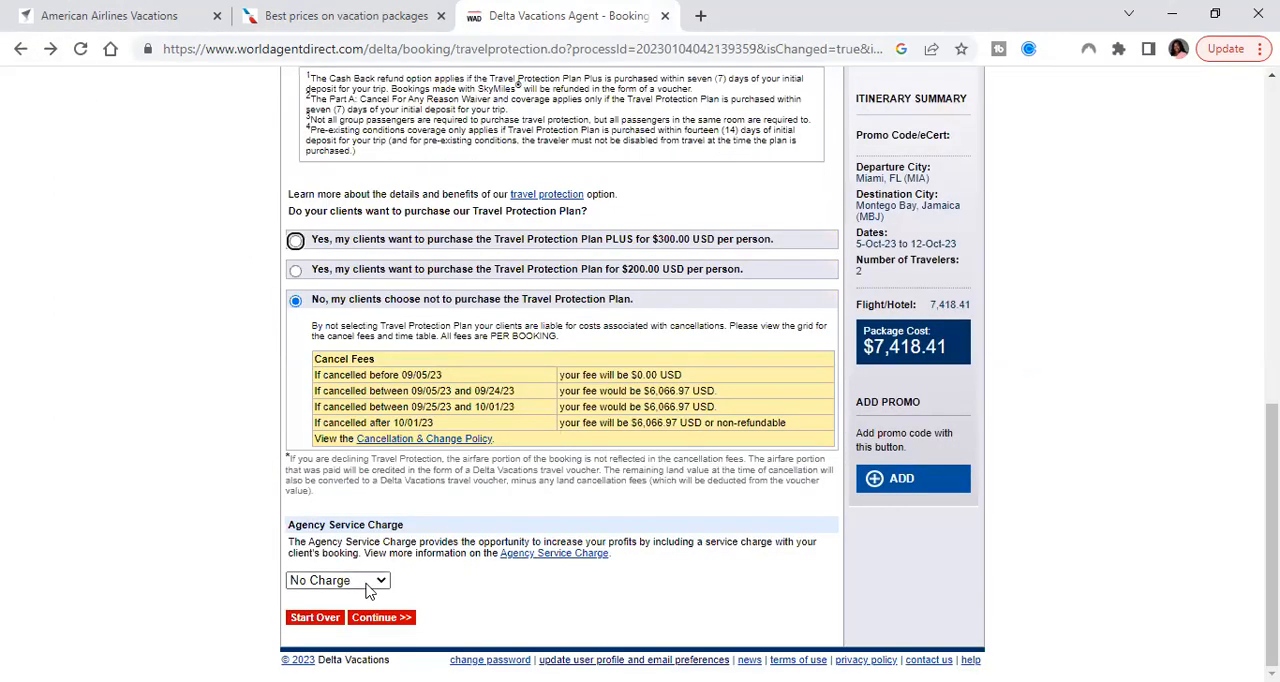
# Set the agency service charge to $400.00 USD
pyautogui.click(369, 580)
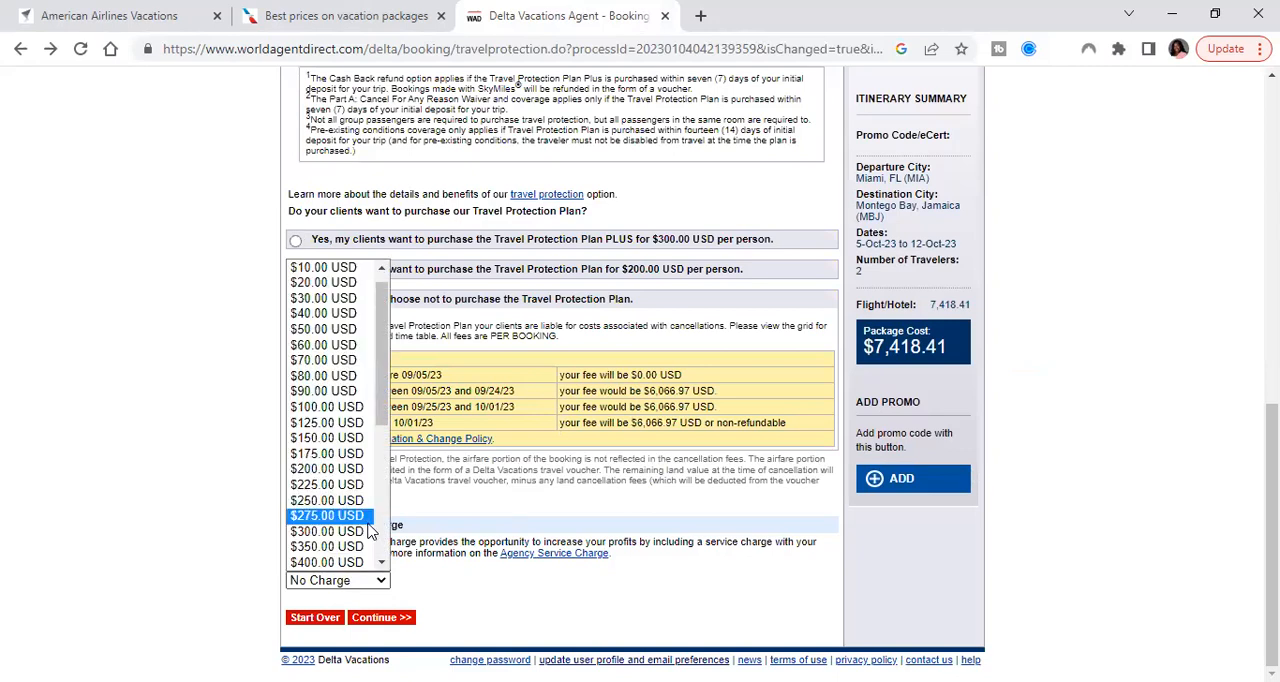
pyautogui.scroll(-1, 369, 531)
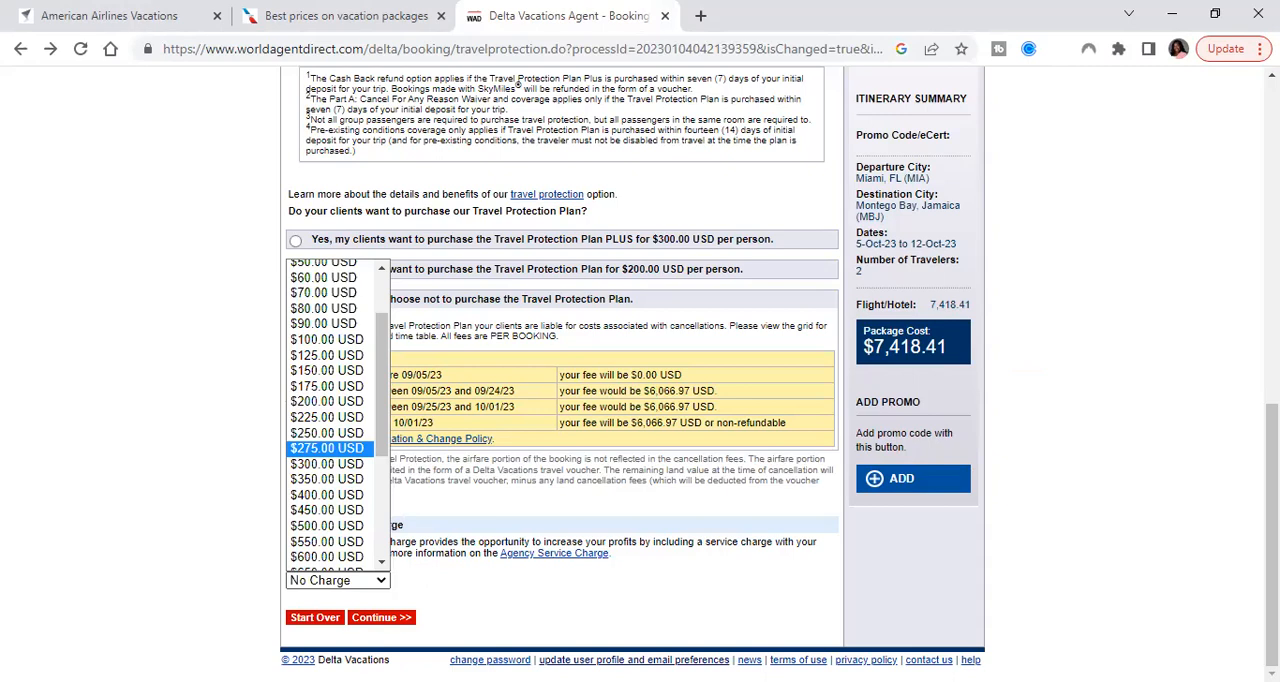
pyautogui.click(330, 587)
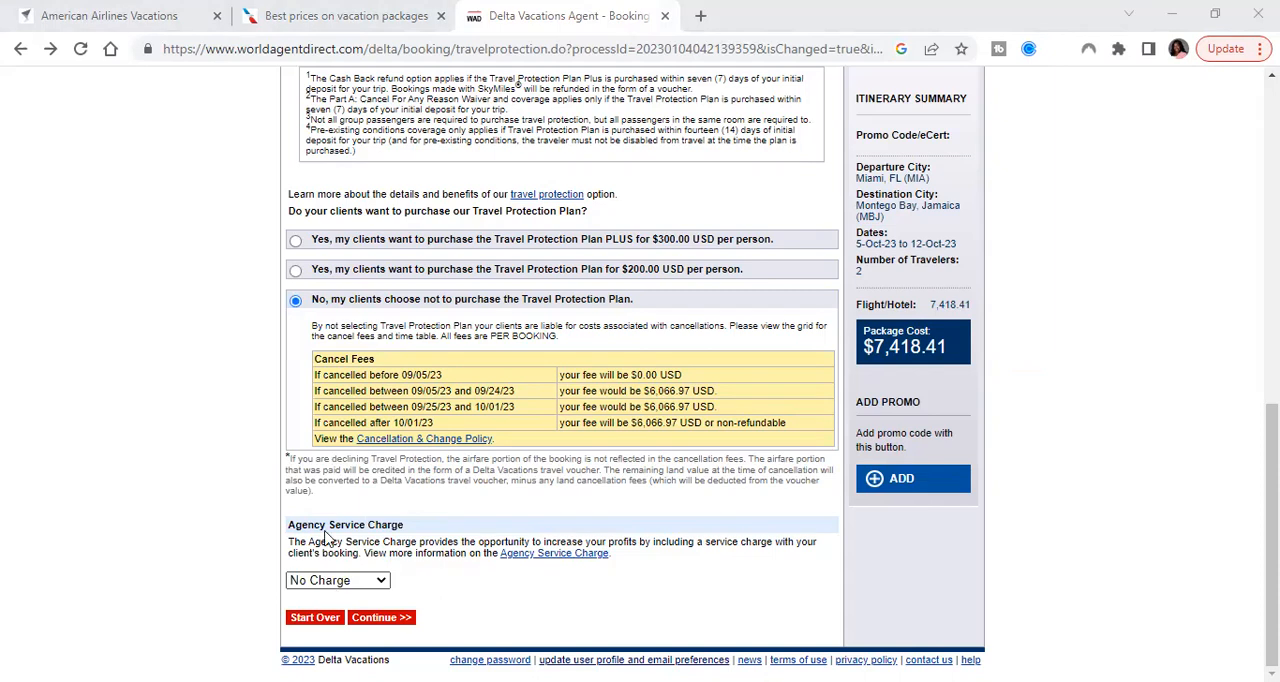
pyautogui.click(330, 582)
pyautogui.scroll(-1, 330, 430)
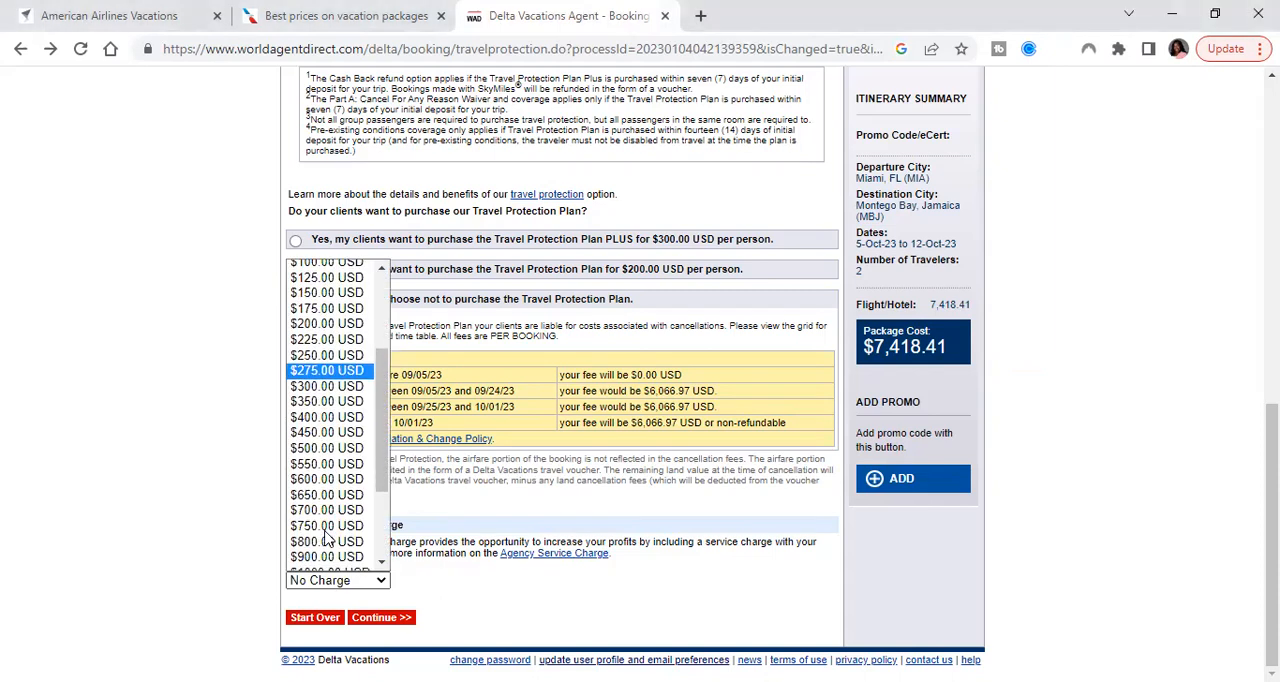
pyautogui.click(330, 417)
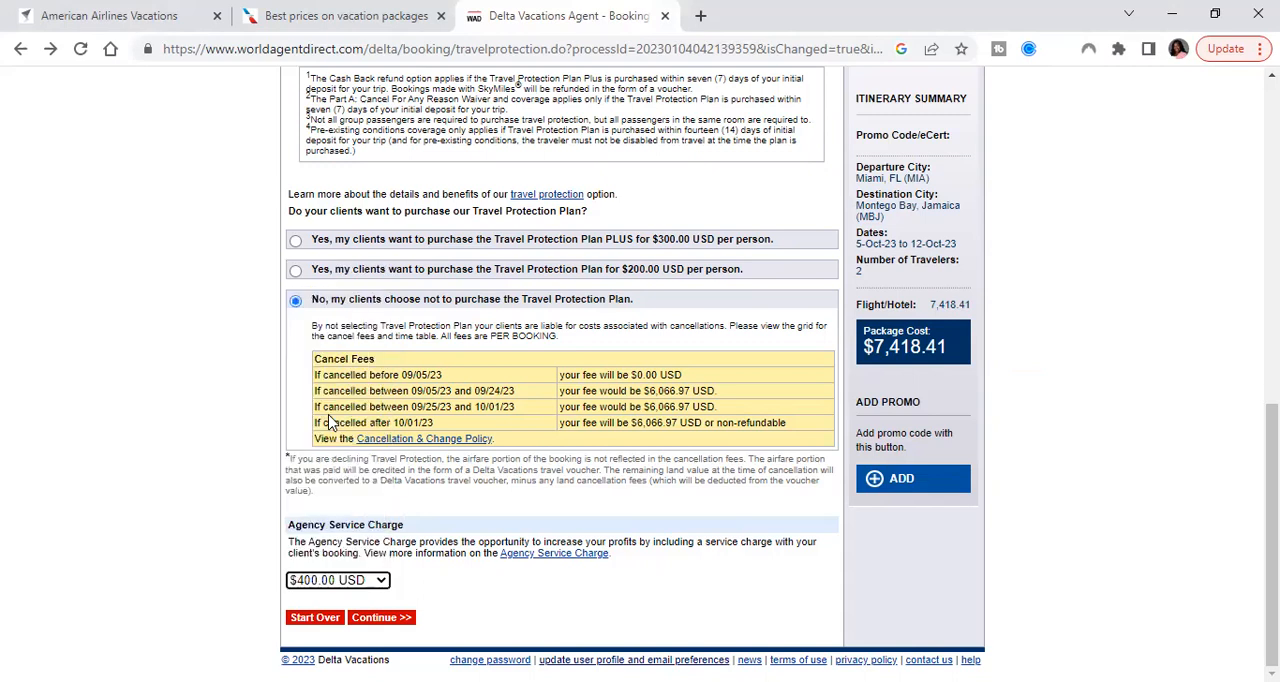
# Set the agency service charge to $600.00 USD and continue through the travel documents page to the itinerary
pyautogui.click(352, 582)
pyautogui.scroll(-5, 356, 535)
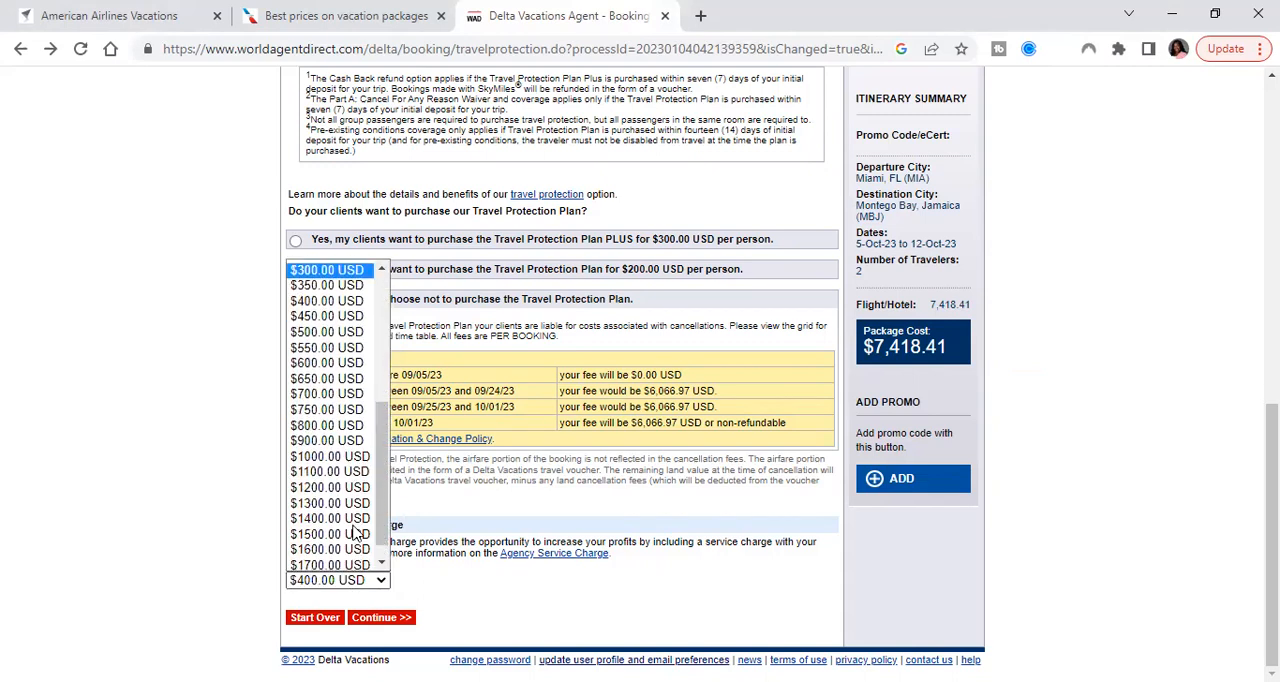
pyautogui.click(345, 368)
pyautogui.click(383, 616)
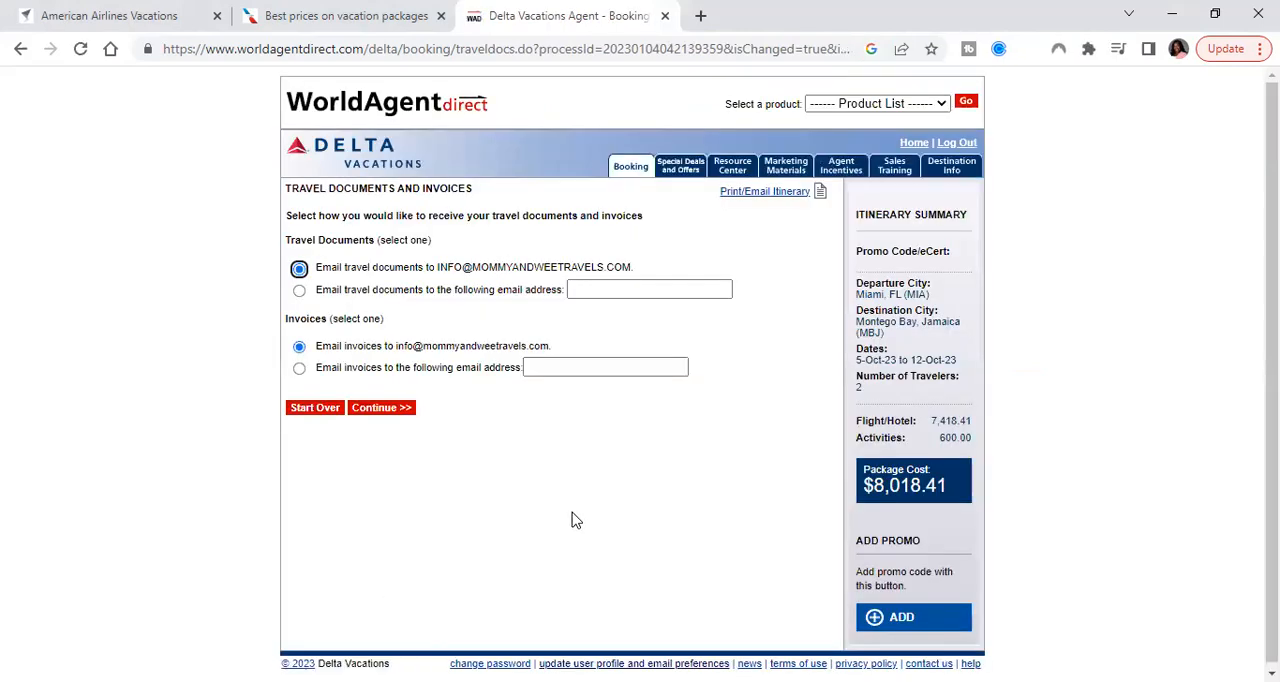
pyautogui.click(381, 410)
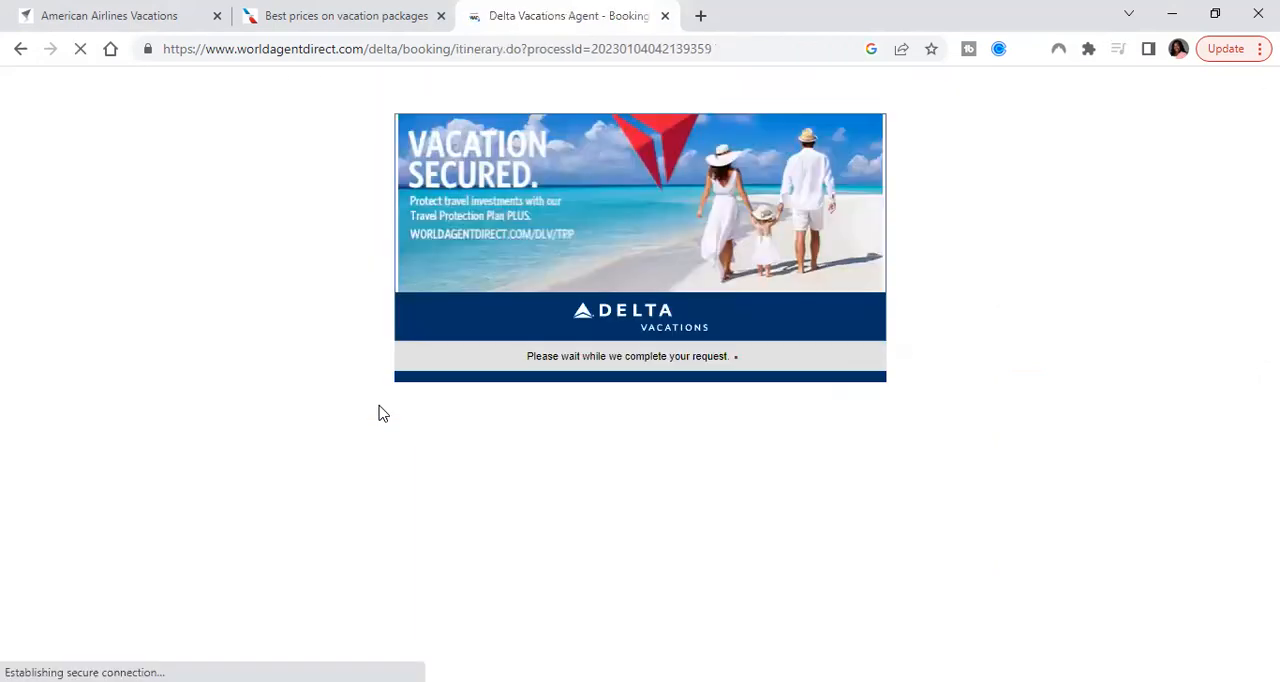
# Compare the new Delta package price with the American Airlines Vacations total, and show the agent details to check the commission
pyautogui.scroll(-4, 608, 390)
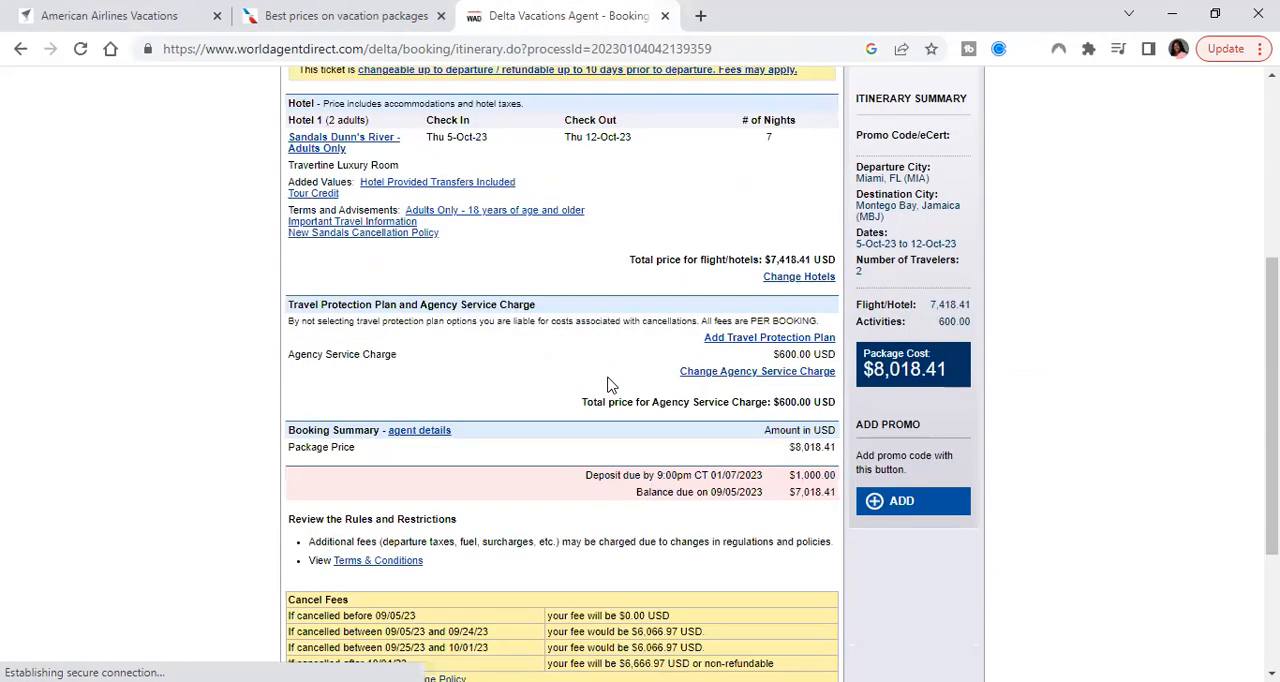
pyautogui.scroll(1, 758, 391)
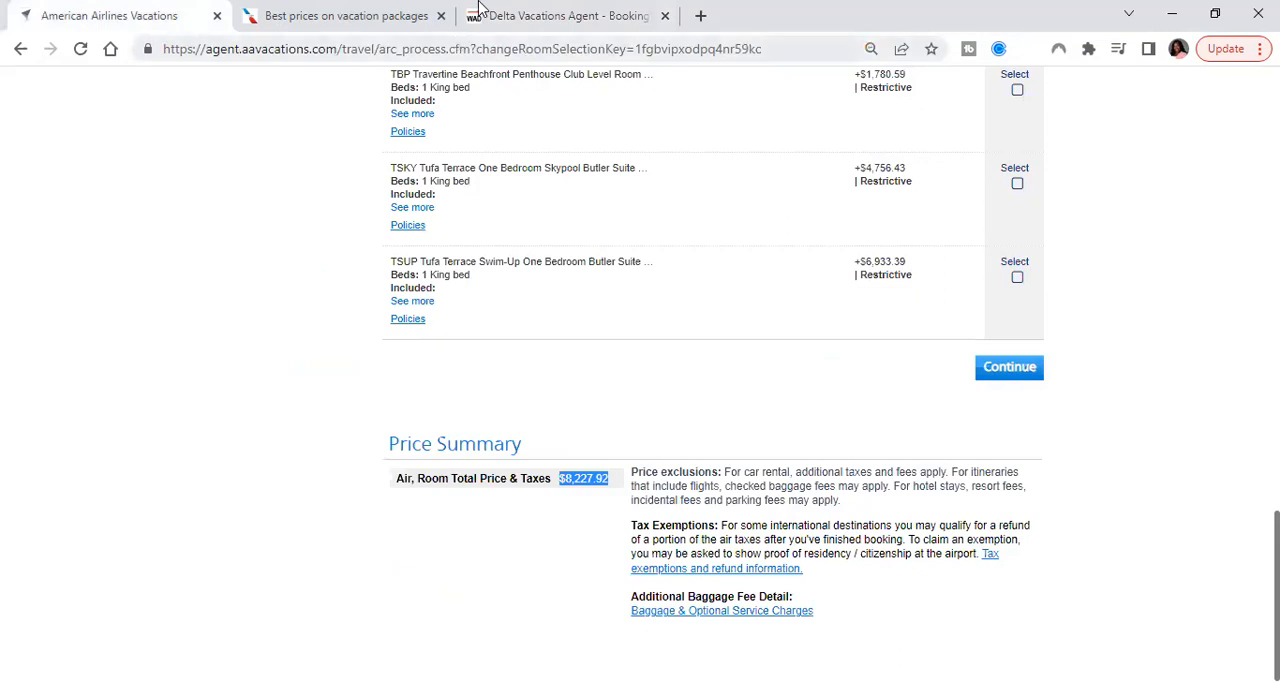
pyautogui.click(512, 16)
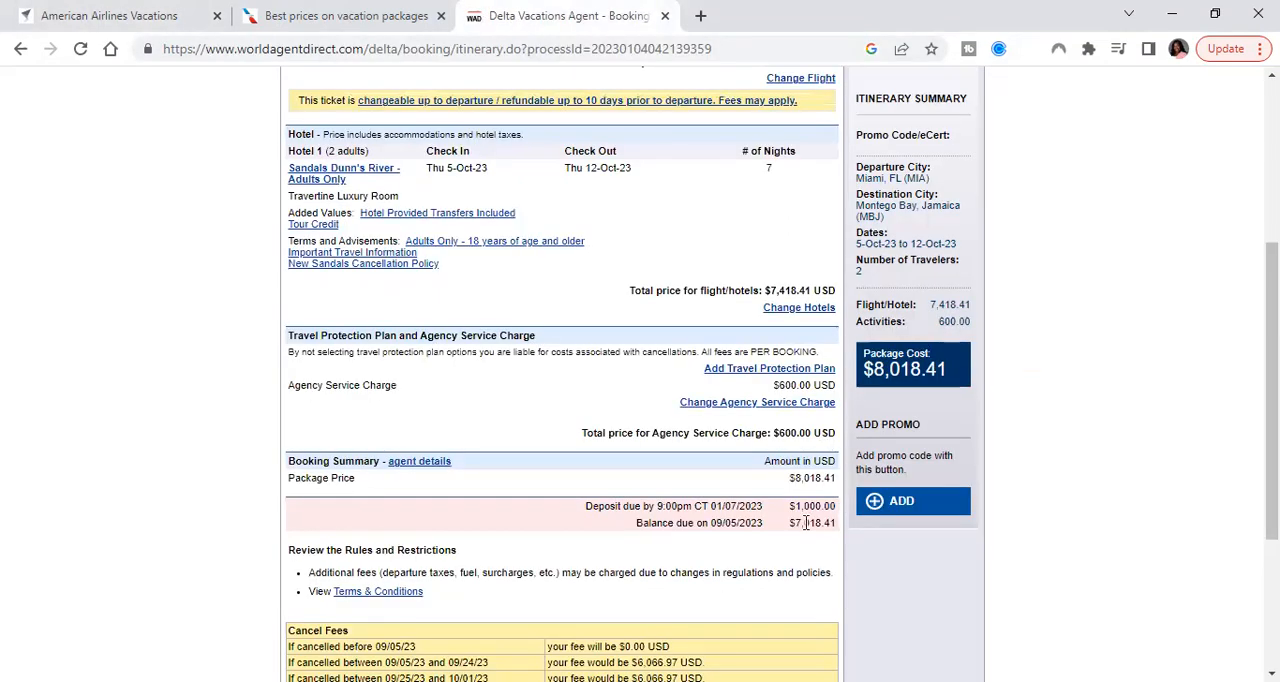
pyautogui.scroll(-1, 802, 522)
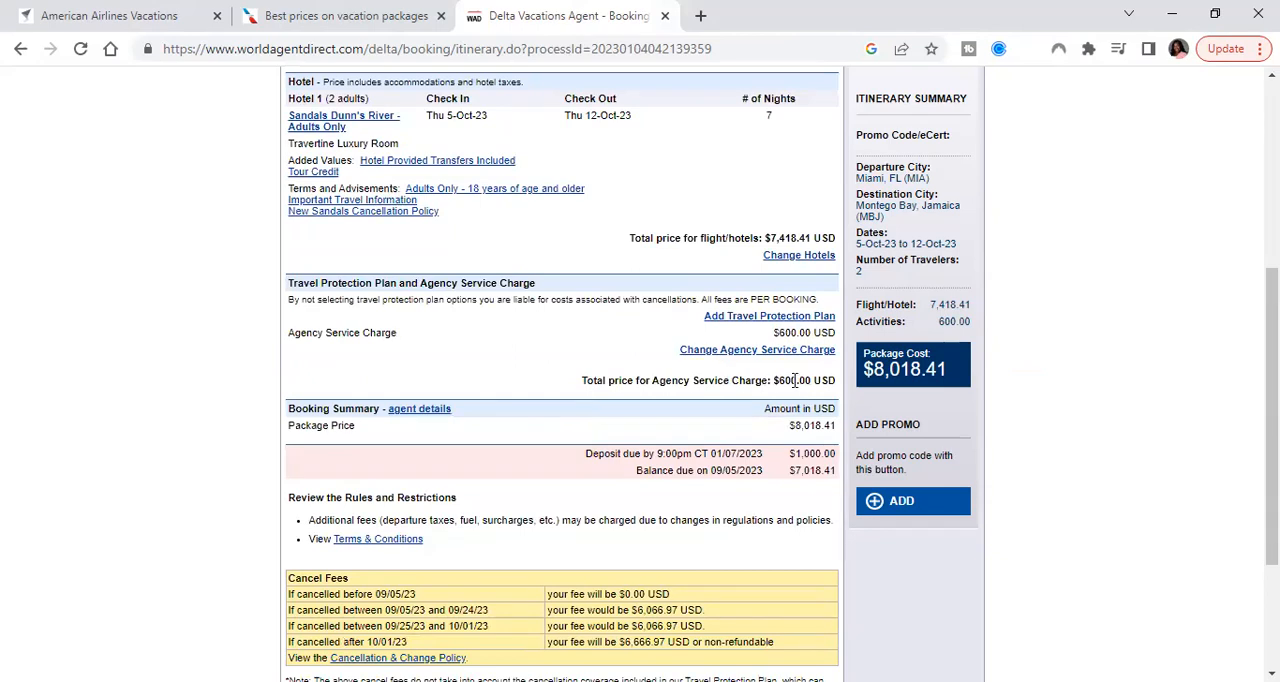
pyautogui.click(410, 410)
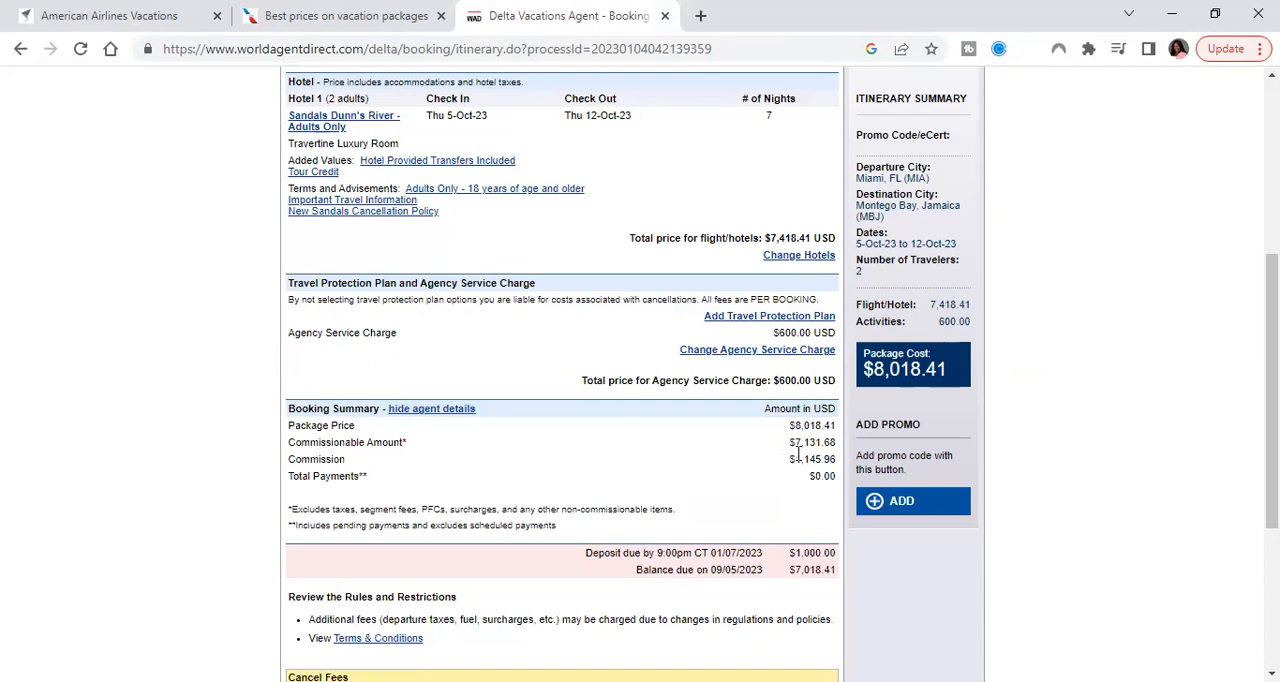
# Review the commission, cancel fees, booking options and deposit due in the Delta itinerary's booking summary
pyautogui.doubleClick(818, 458)
pyautogui.scroll(-2, 804, 443)
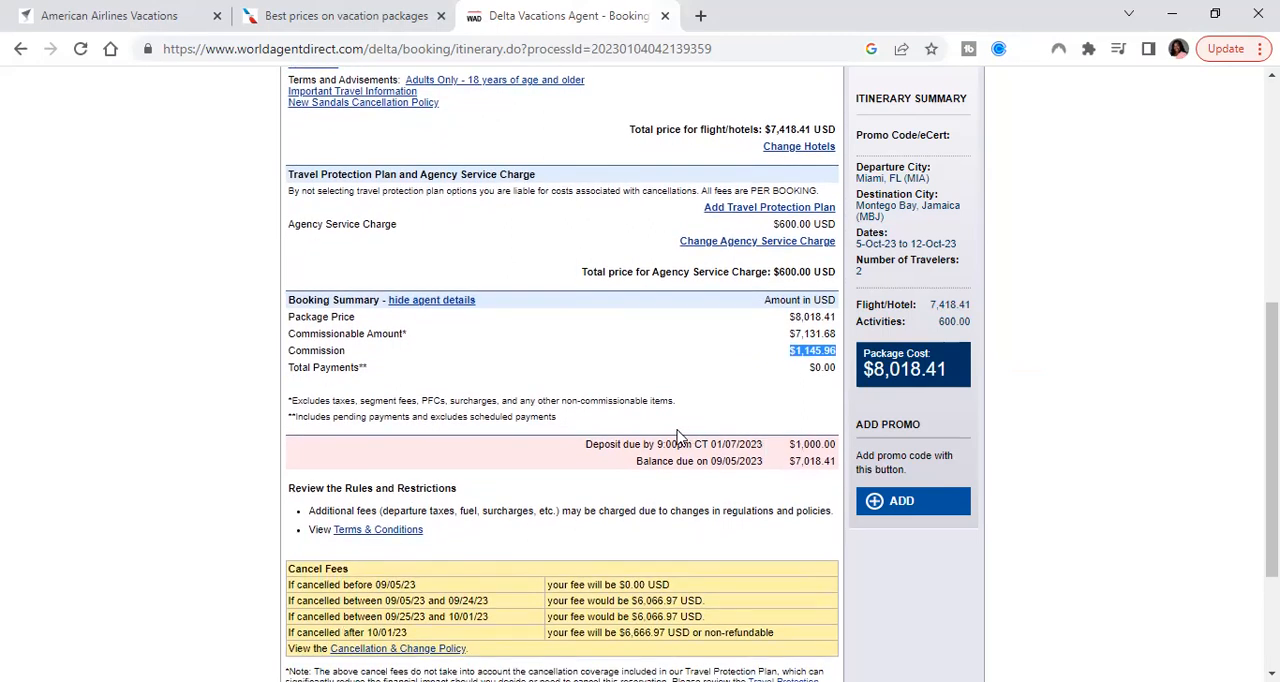
pyautogui.scroll(-2, 694, 425)
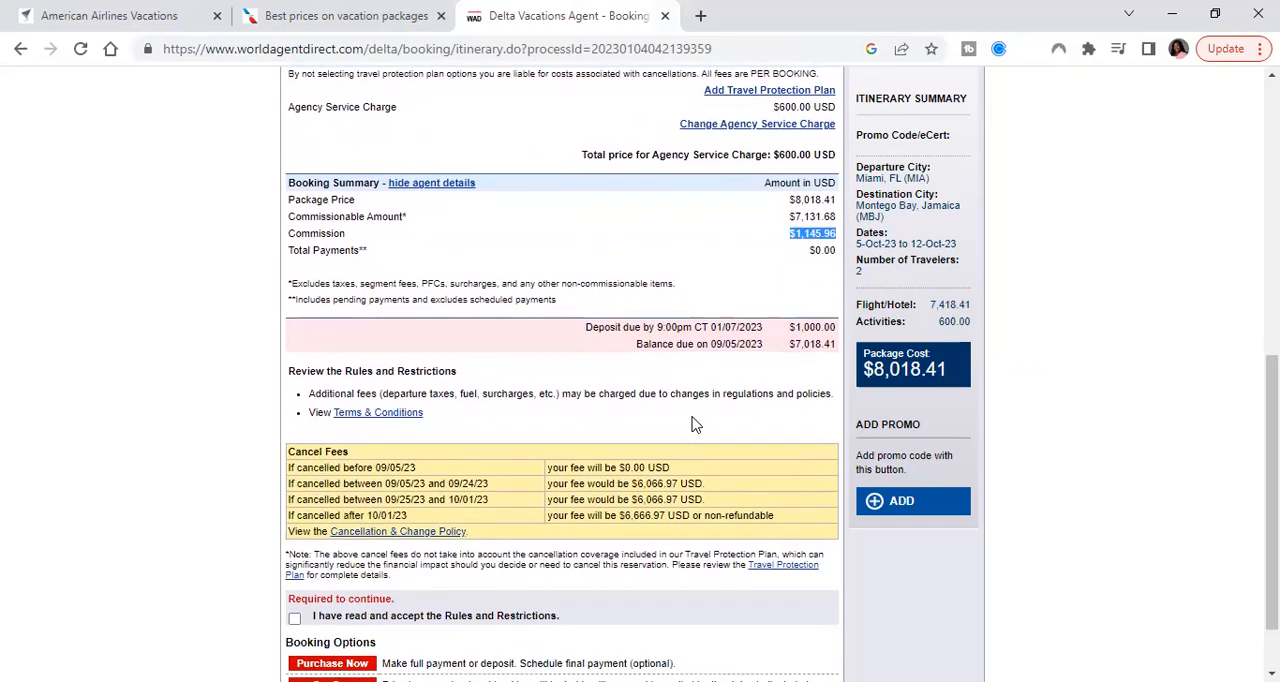
pyautogui.scroll(1, 696, 425)
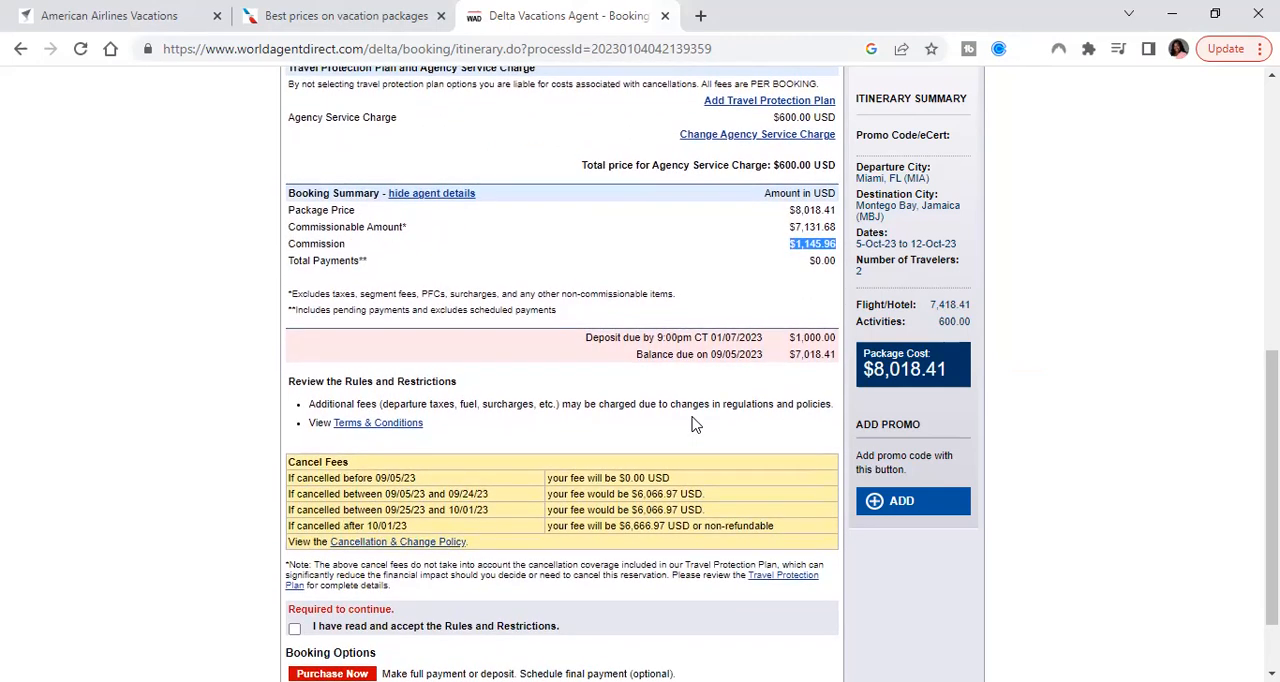
pyautogui.scroll(-1, 696, 425)
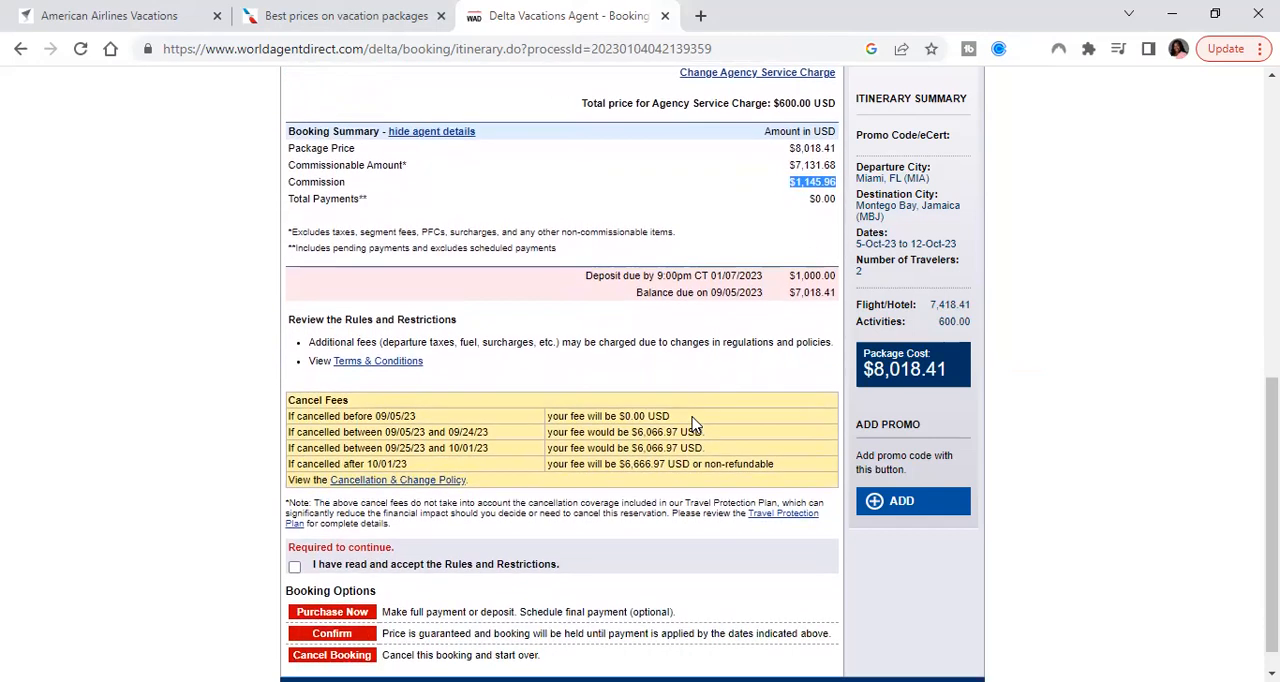
pyautogui.scroll(-1, 696, 425)
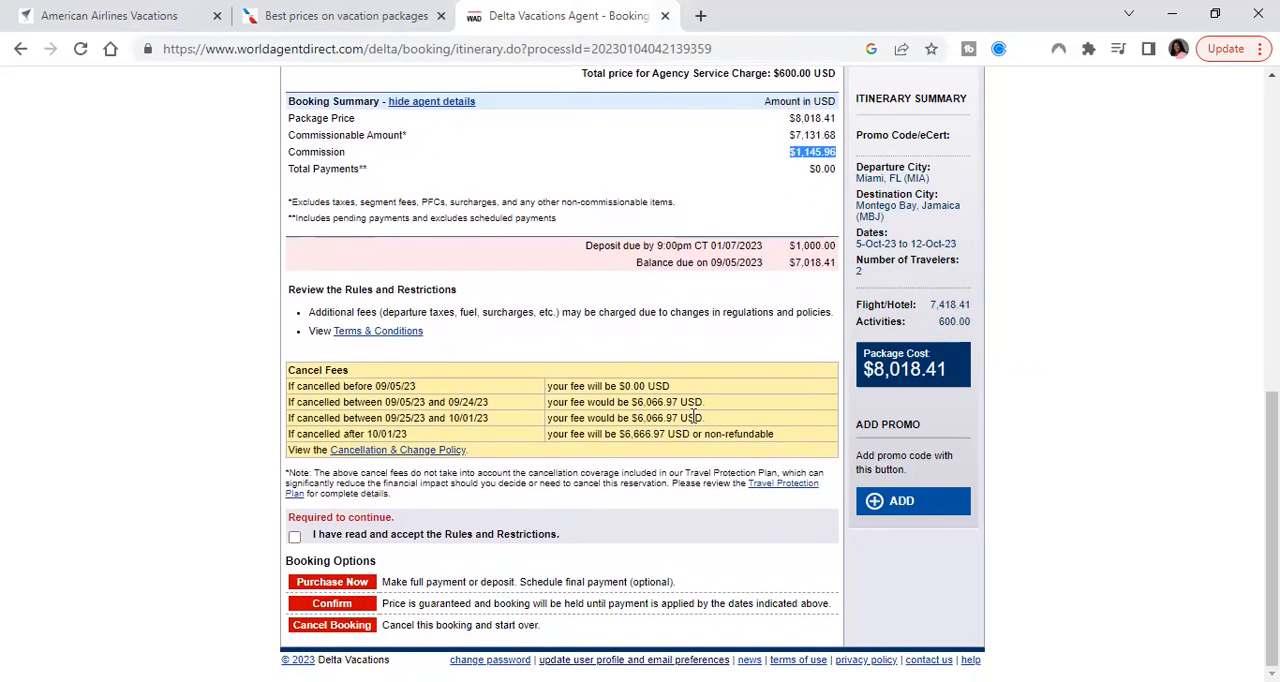
pyautogui.tripleClick(819, 250)
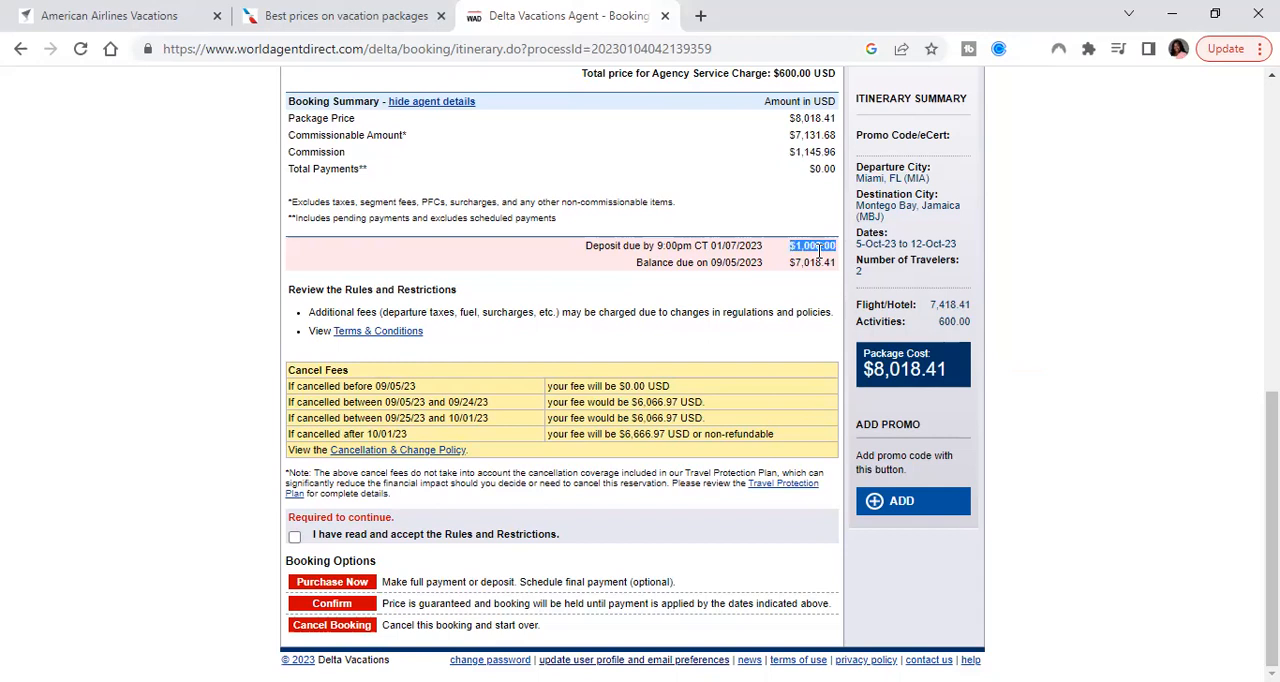